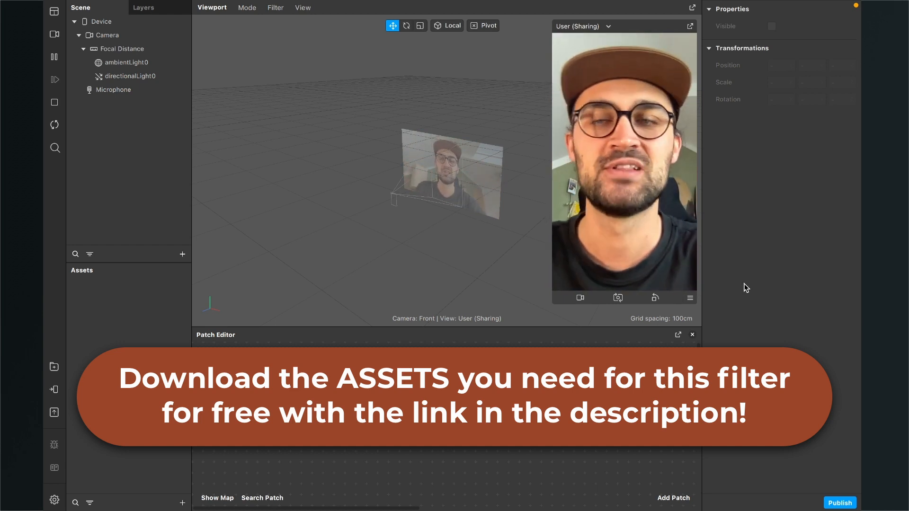
- Switch to the browser, download the Would You Rather folder from Dropbox and view its Pictures subfolder
key("ctrl+Right")
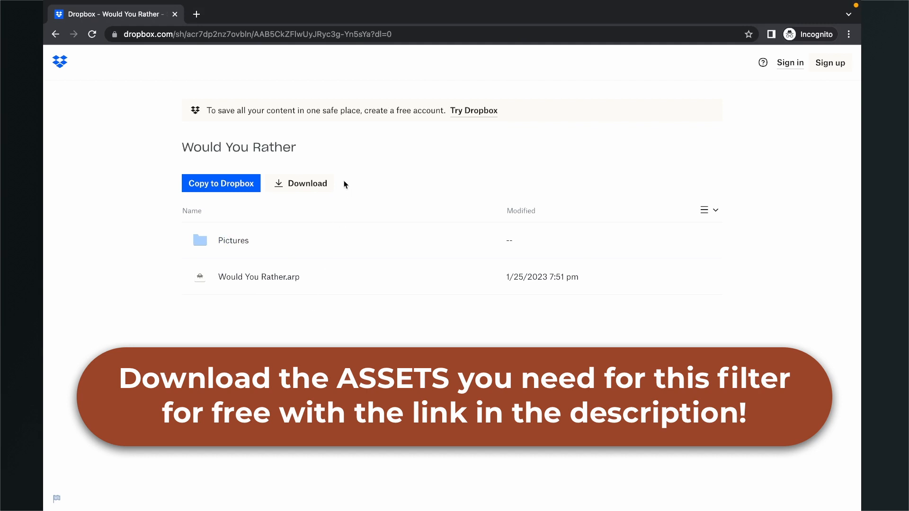
left_click(304, 190)
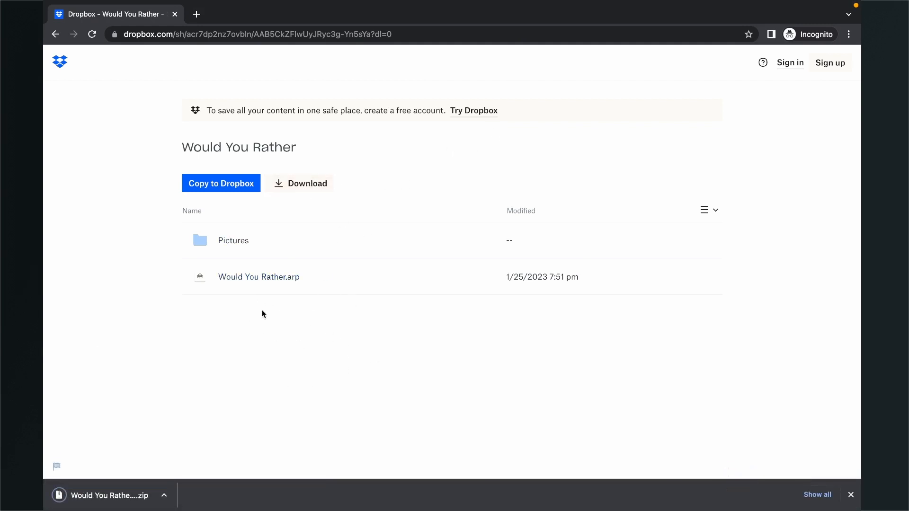
left_click(243, 242)
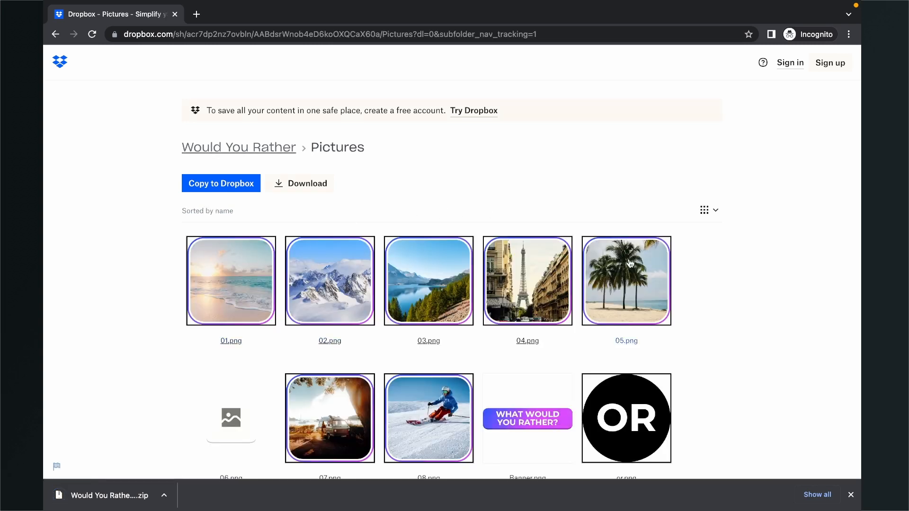
scroll(776, 312, "down", 2)
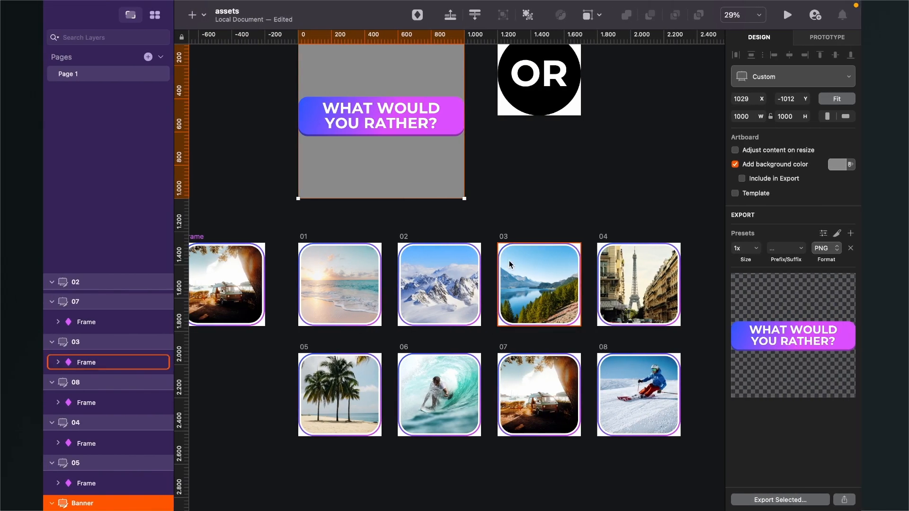
- Examine the artboards in the Sketch assets document, checking the dimensions and export format of Banner and 01
scroll(510, 264, "down", 2)
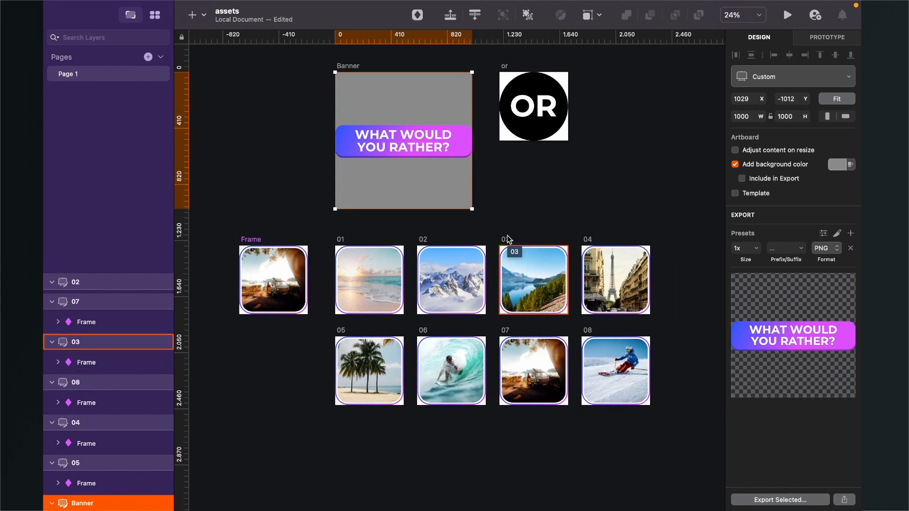
scroll(507, 235, "up", 2)
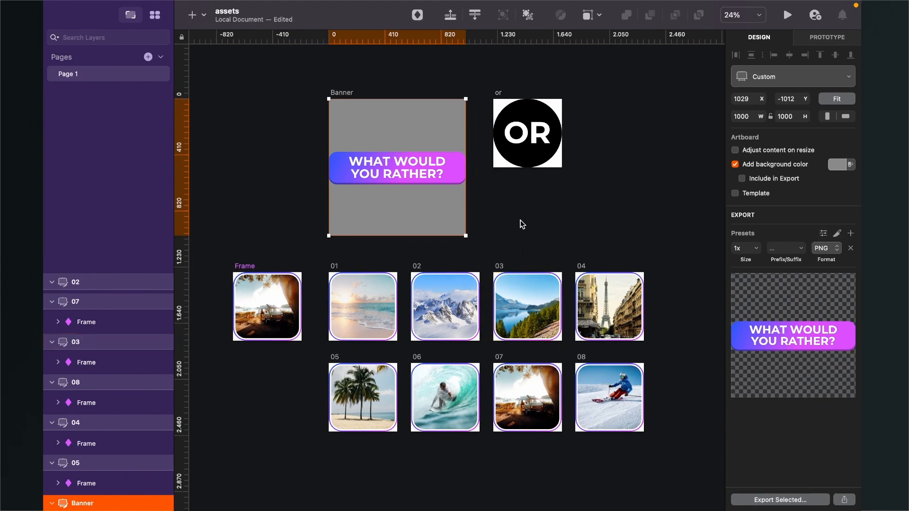
scroll(526, 224, "down", 1)
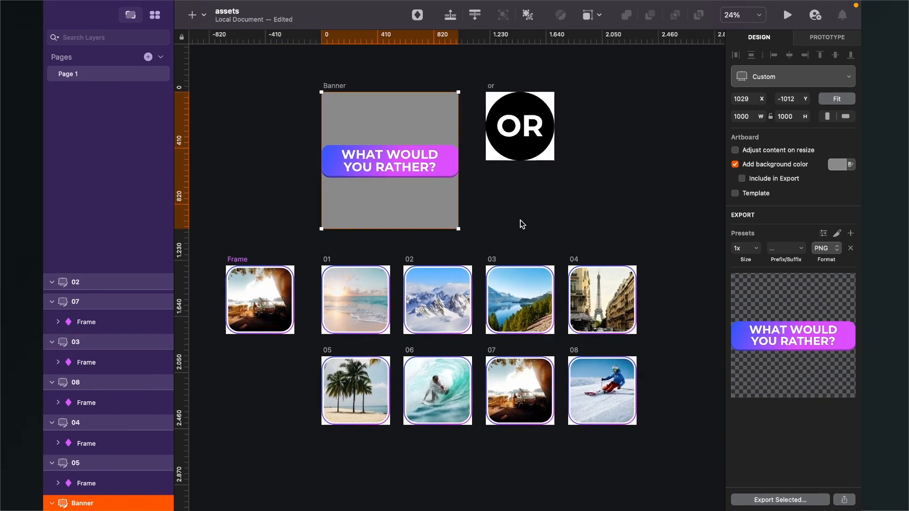
left_click(542, 223)
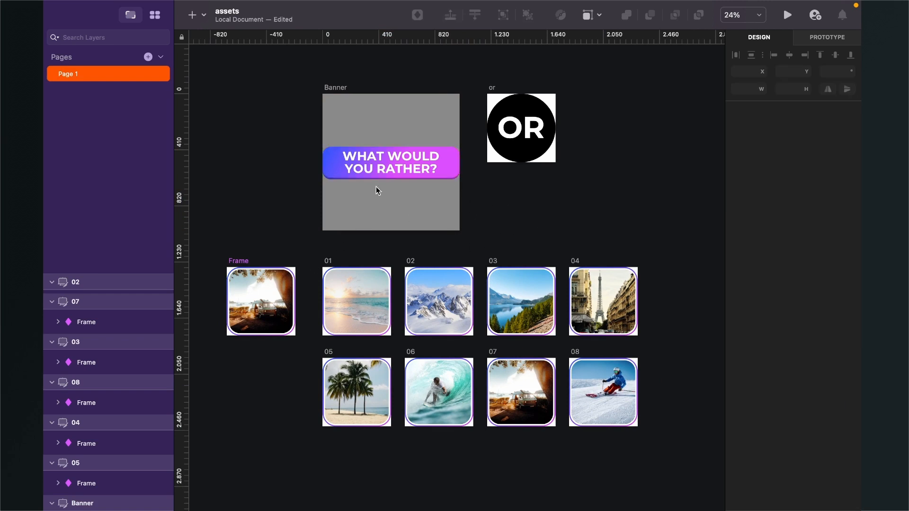
left_click(330, 87)
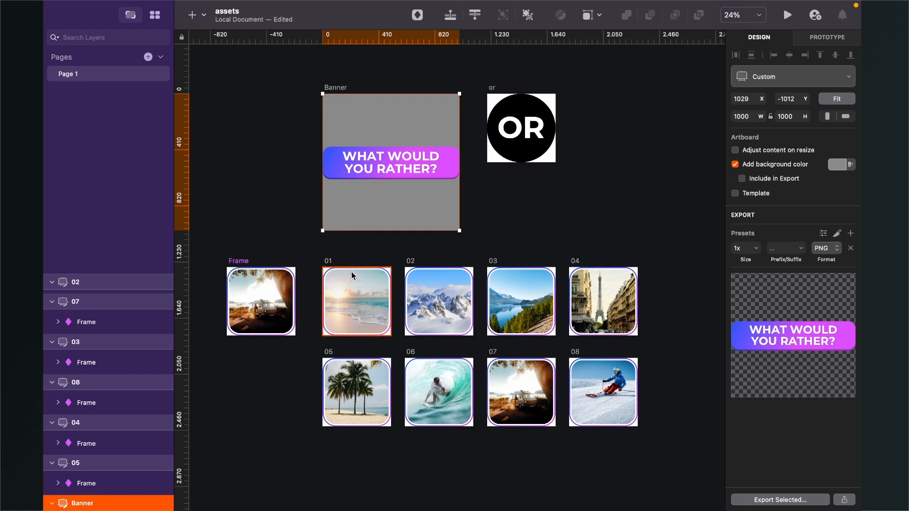
left_click(329, 263)
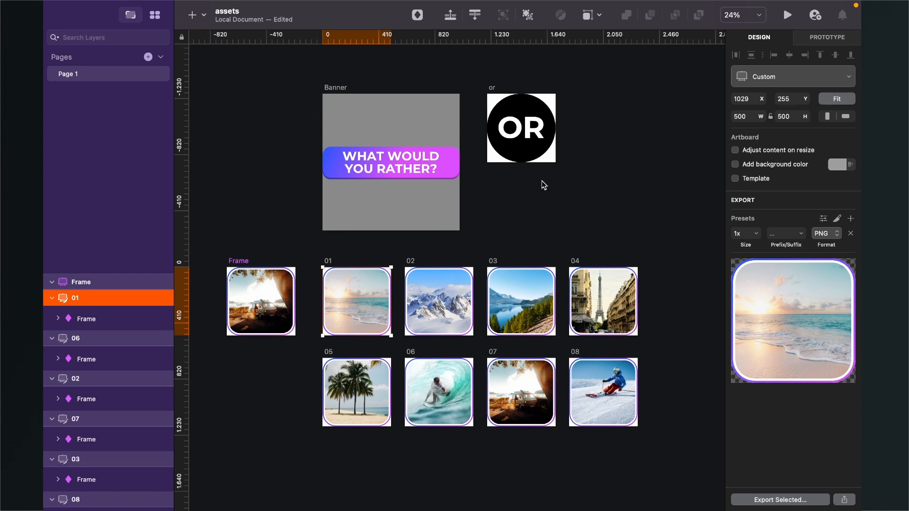
- Switch to Spark AR Studio and import the Would You Rather.arp patch from the computer's Assets folder
key("ctrl+Right")
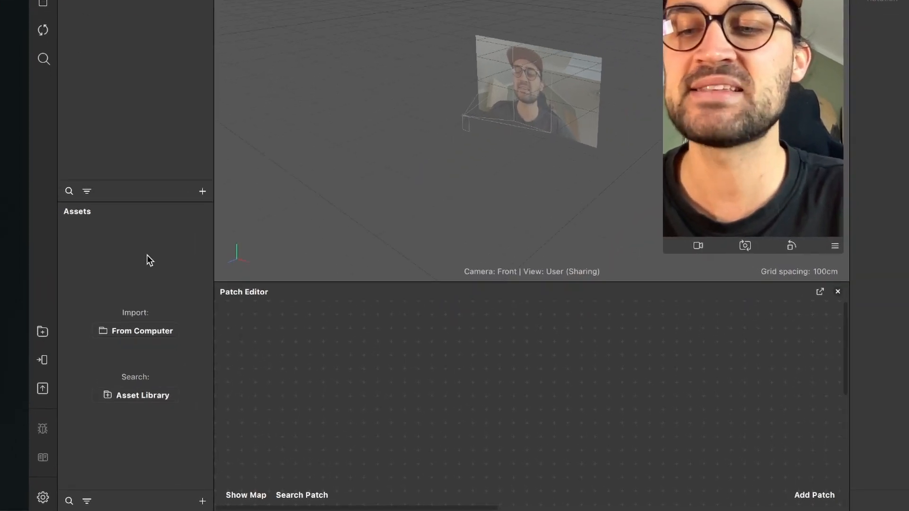
left_click(216, 501)
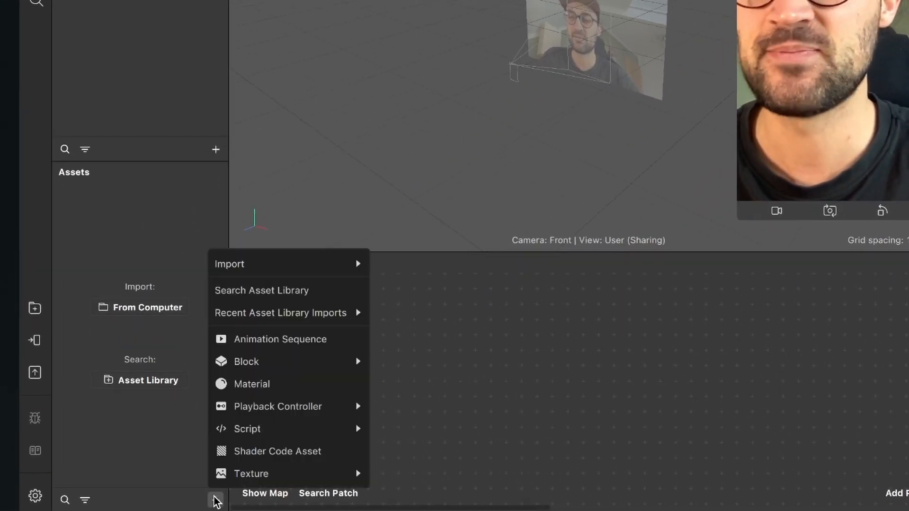
mouse_move(318, 270)
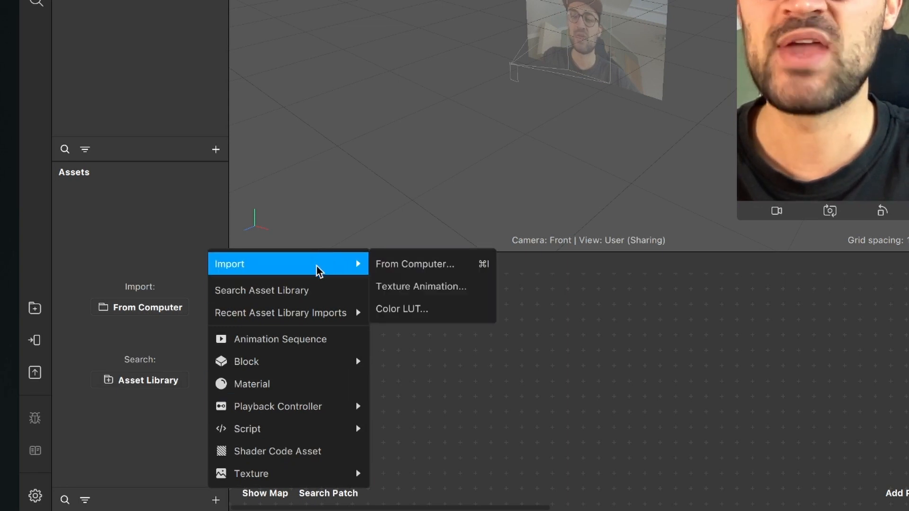
left_click(439, 265)
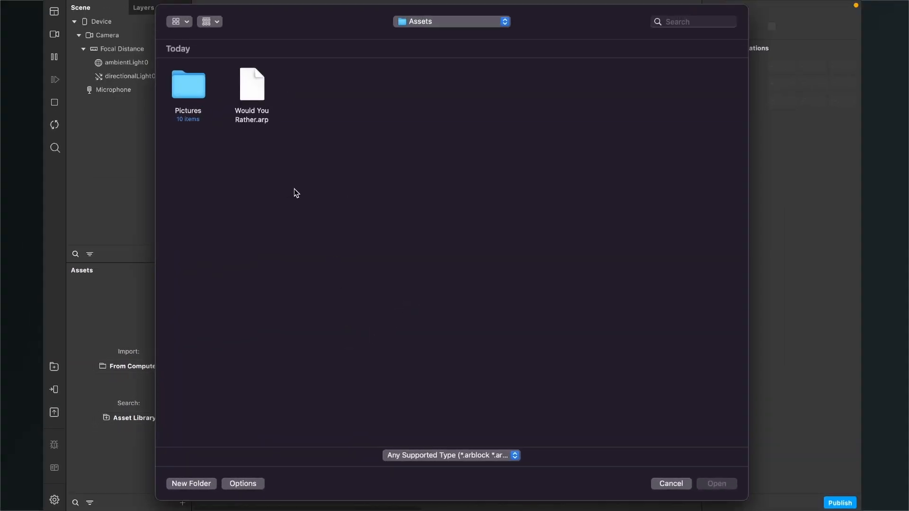
left_click(257, 98)
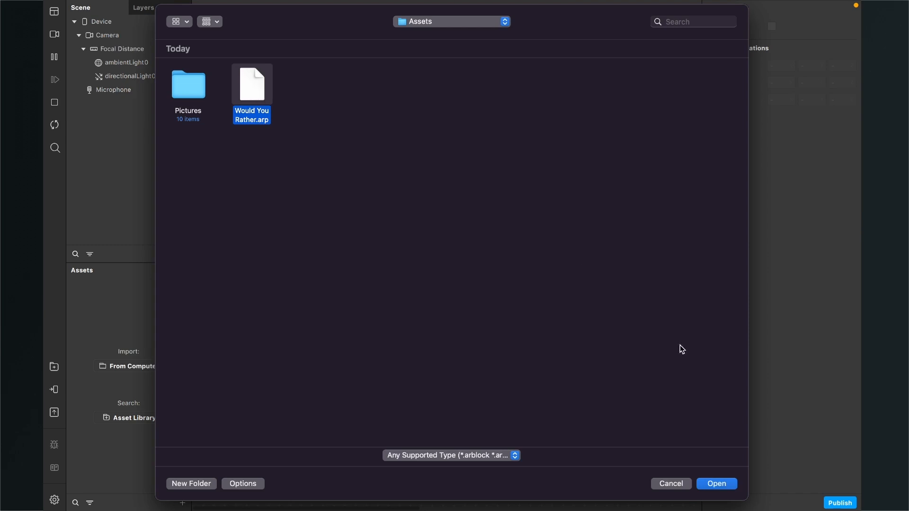
left_click(720, 483)
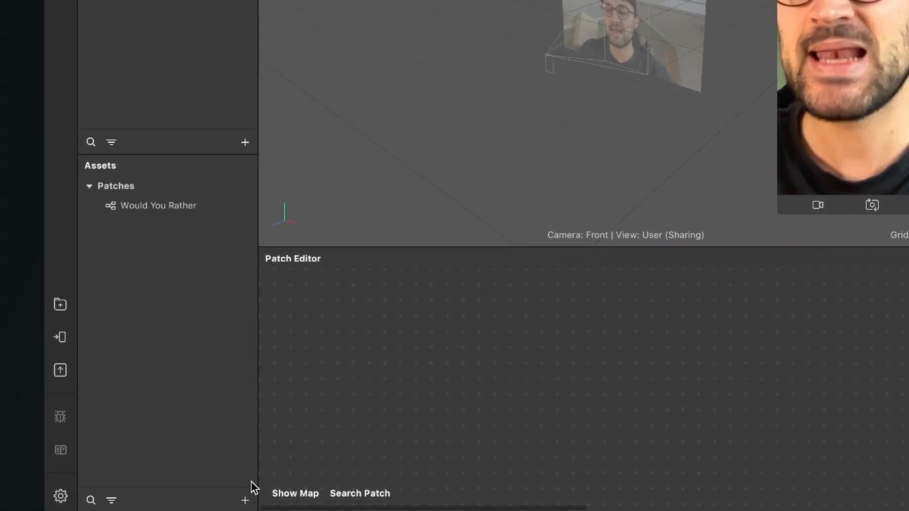
- Create an animation sequence asset and name it Options
left_click(245, 501)
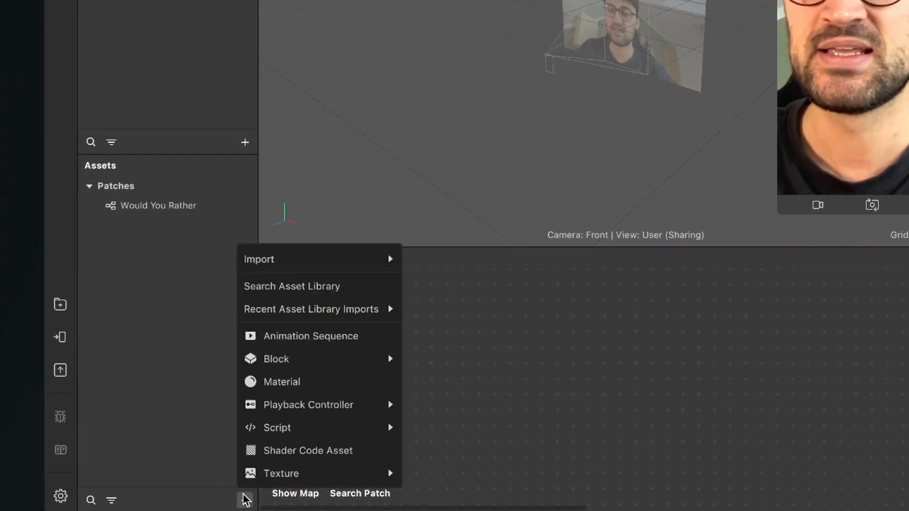
left_click(329, 339)
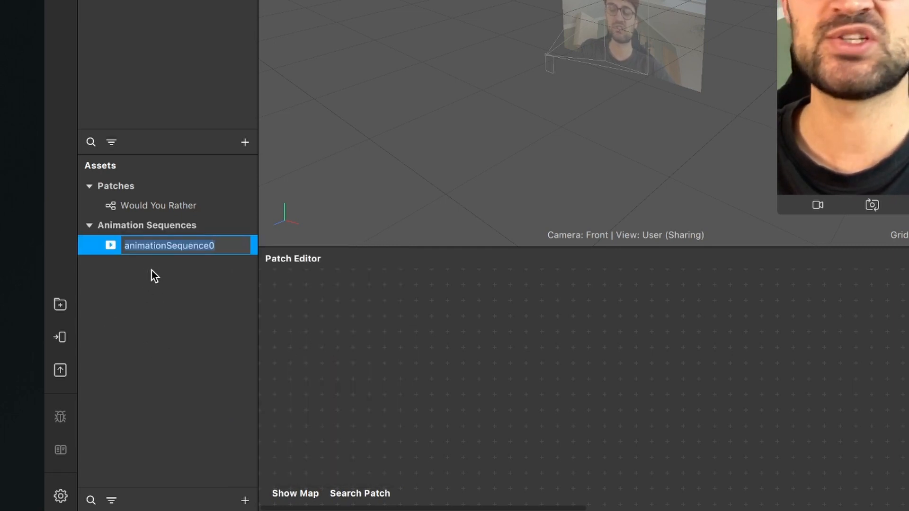
type("Options")
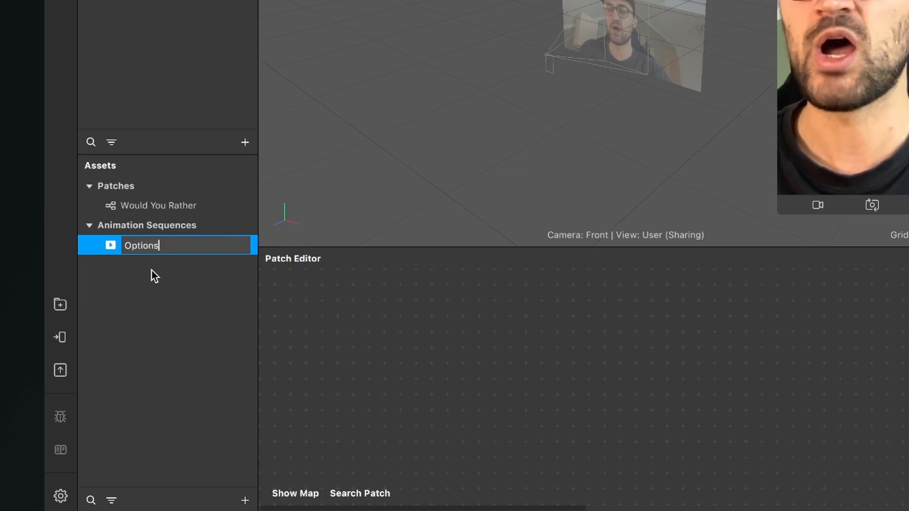
key("Return")
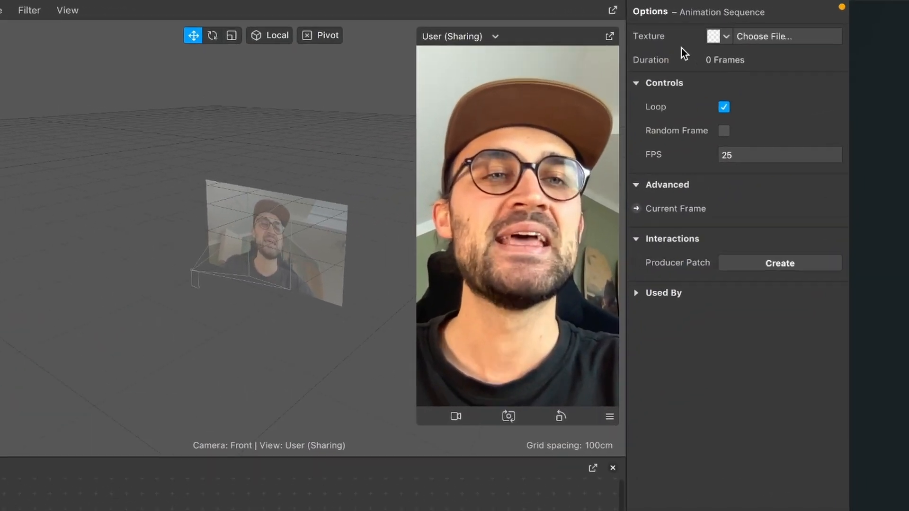
- Load 01.png through 08.png from the Pictures folder as the texture of the Options animation sequence
left_click(749, 37)
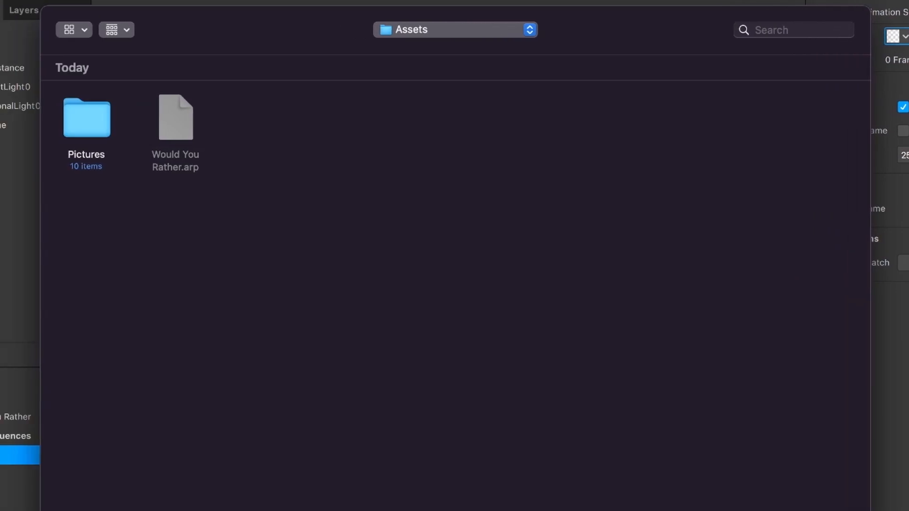
double_click(95, 134)
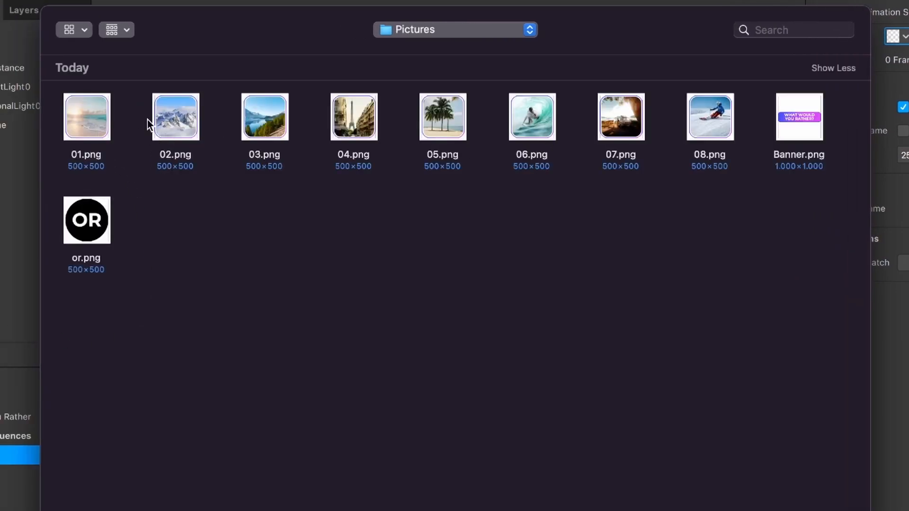
left_click(92, 135)
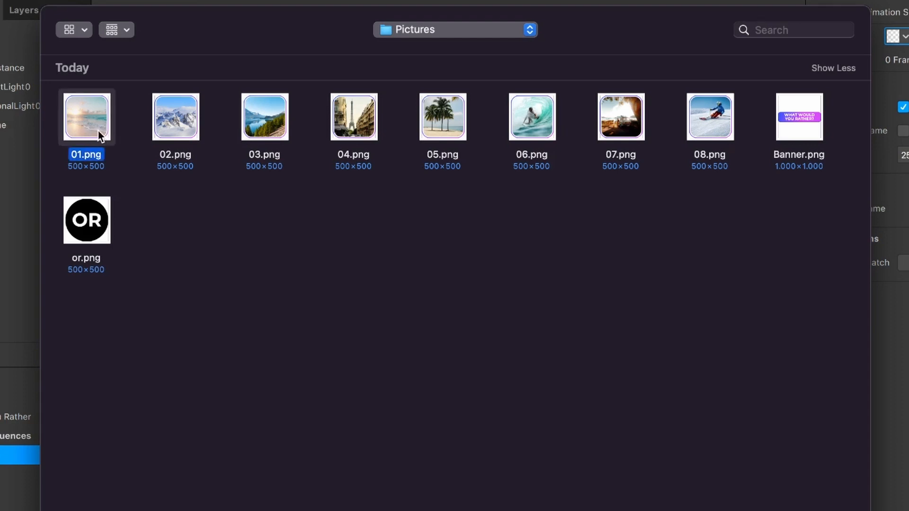
left_click(702, 134, "super")
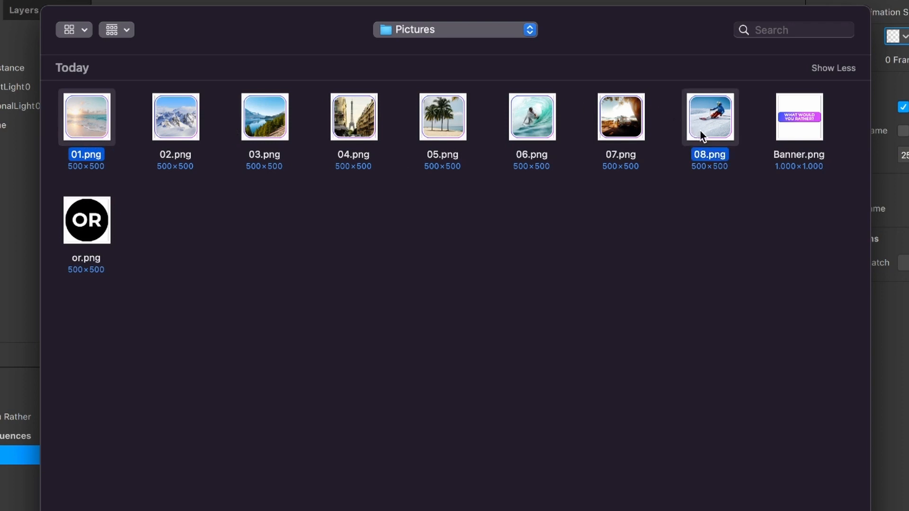
left_click(180, 126, "super")
left_click(256, 127, "super")
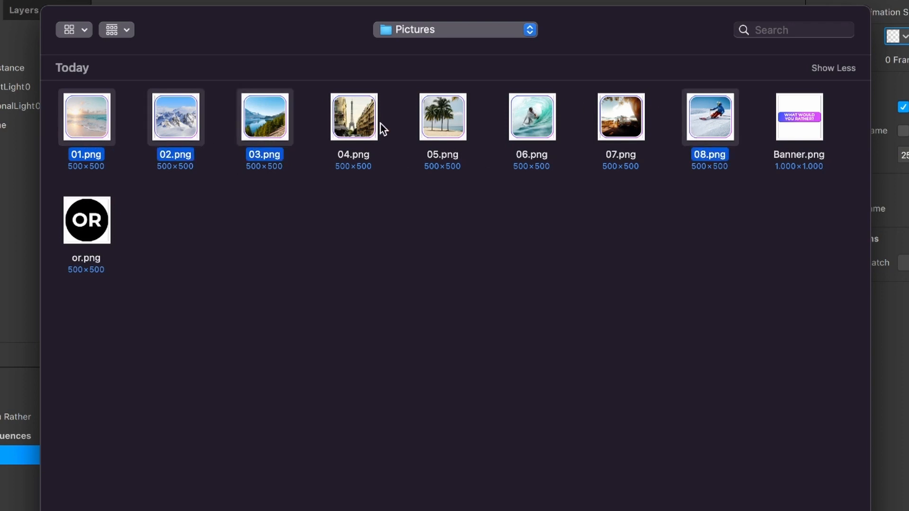
left_click(379, 125, "super")
left_click(443, 125, "super")
left_click(521, 124, "super")
left_click(621, 119, "super")
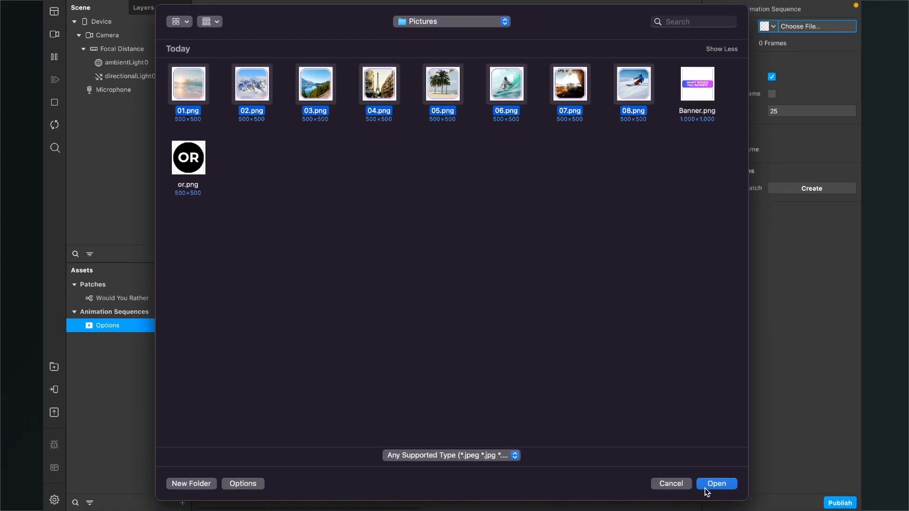
left_click(708, 486)
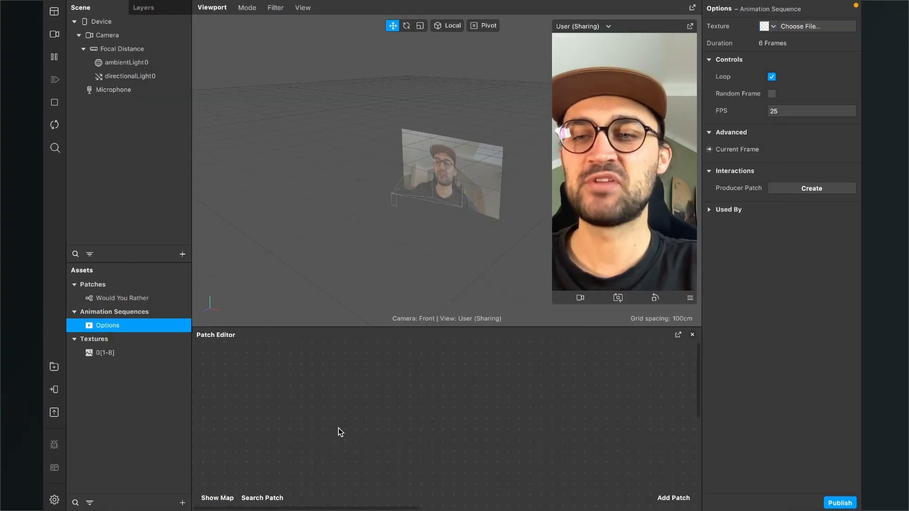
- Set the compression of the 0[1-8] texture sequence to None for iOS, Android and Older Android
left_click(106, 355)
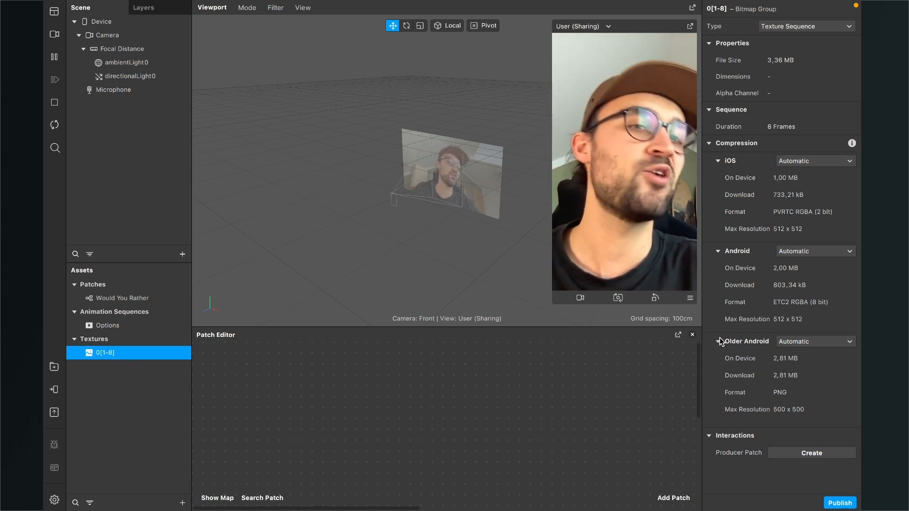
left_click(827, 162)
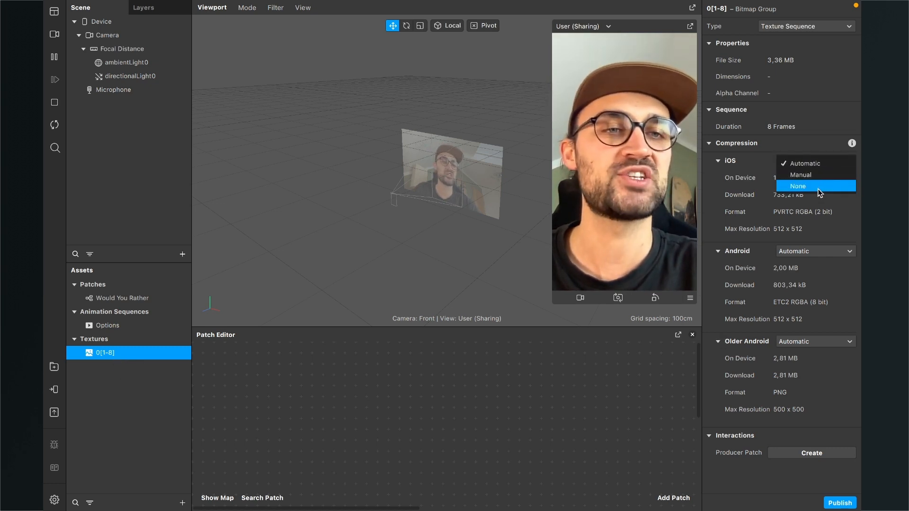
left_click(799, 186)
left_click(816, 218)
left_click(813, 243)
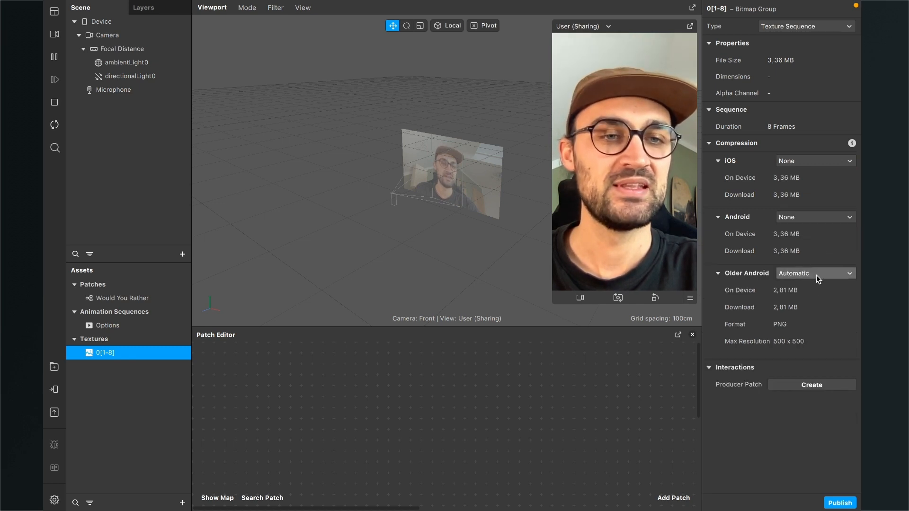
left_click(814, 274)
left_click(812, 298)
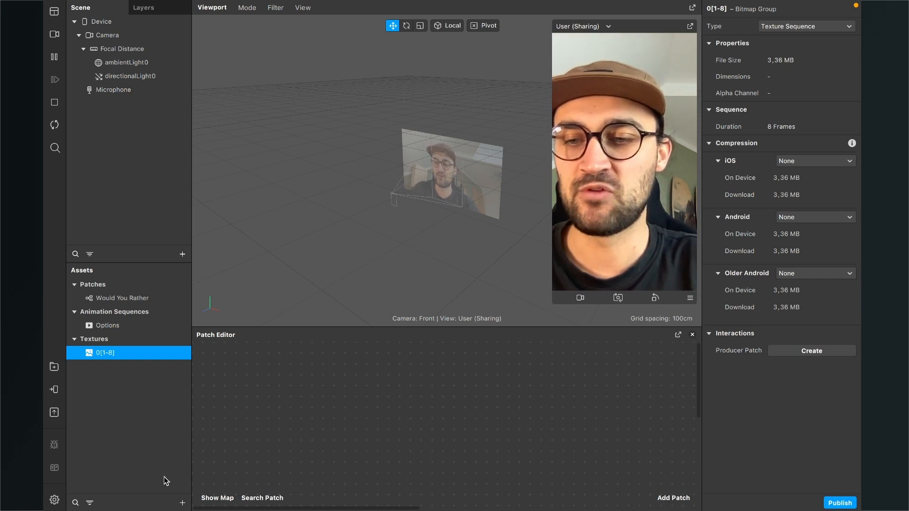
- Import Banner.png and or.png from the Pictures folder into the assets
left_click(183, 503)
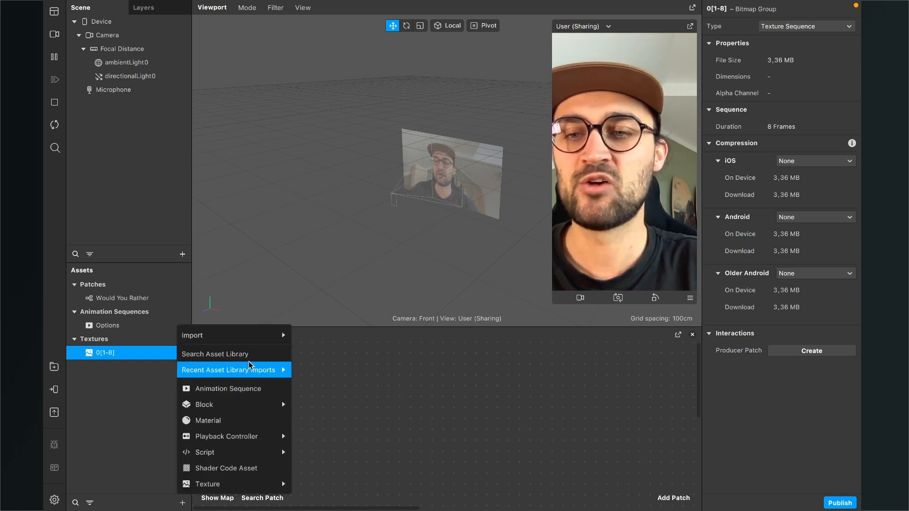
mouse_move(254, 340)
left_click(320, 339)
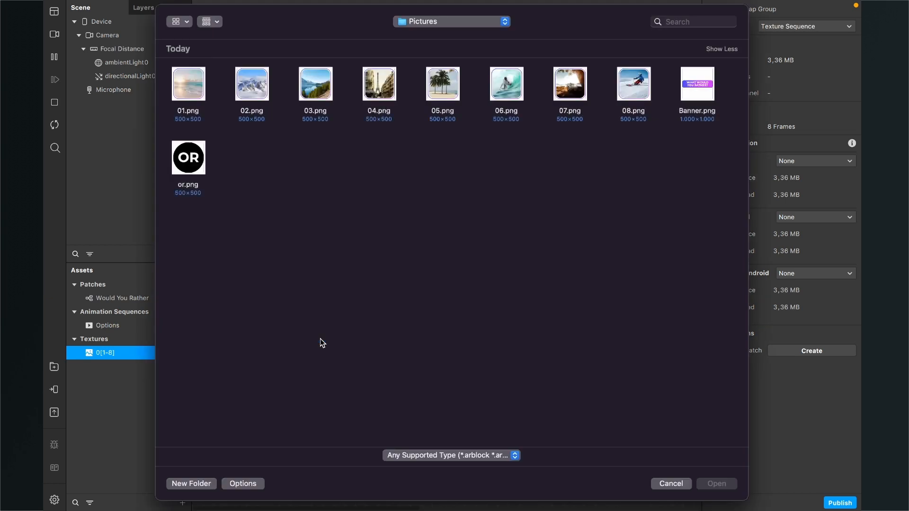
left_click(699, 90)
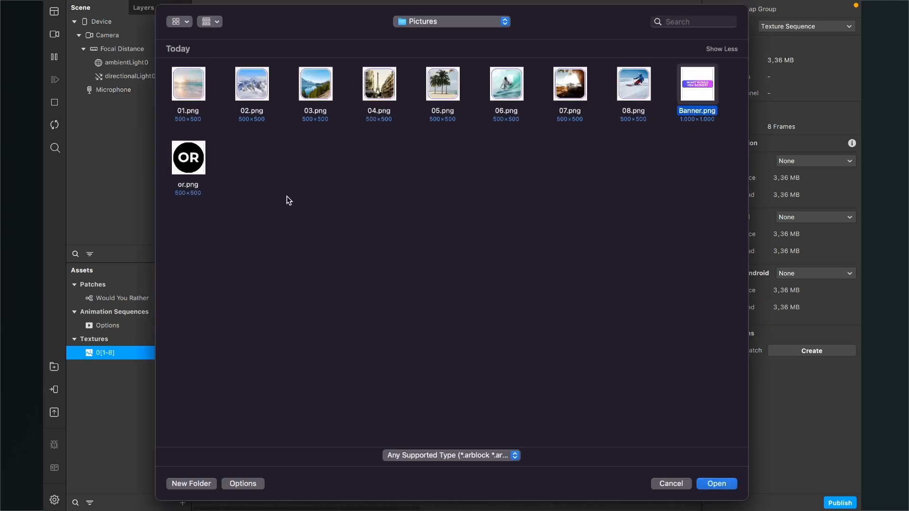
left_click(187, 159, "super")
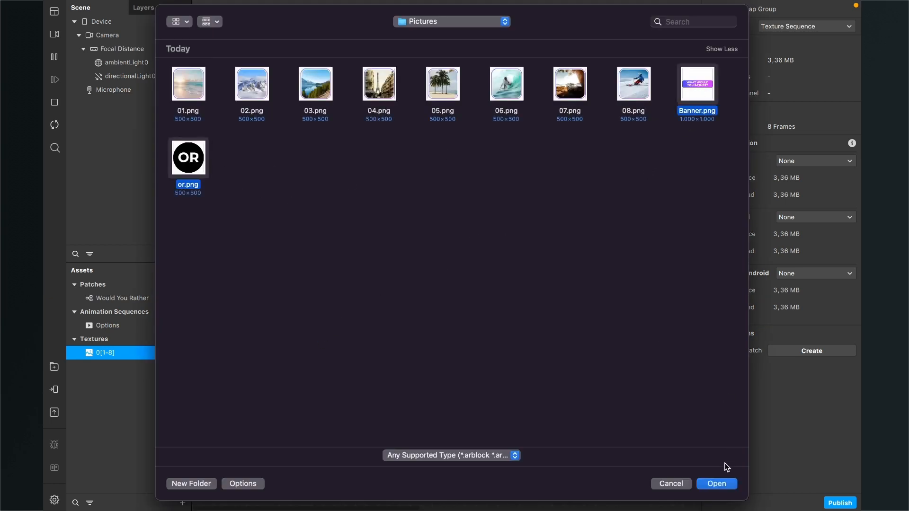
left_click(716, 484)
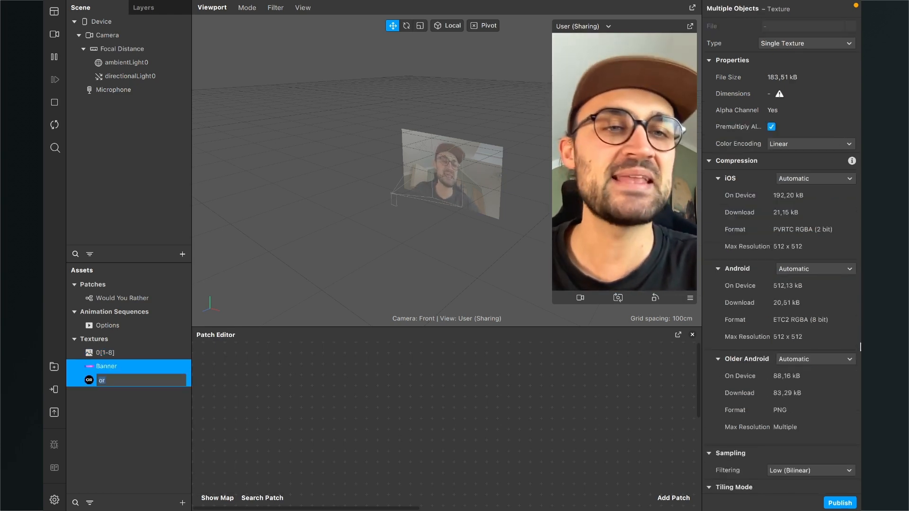
- Set the compression of the Banner and or textures to None for iOS, Android and Older Android
left_click(825, 178)
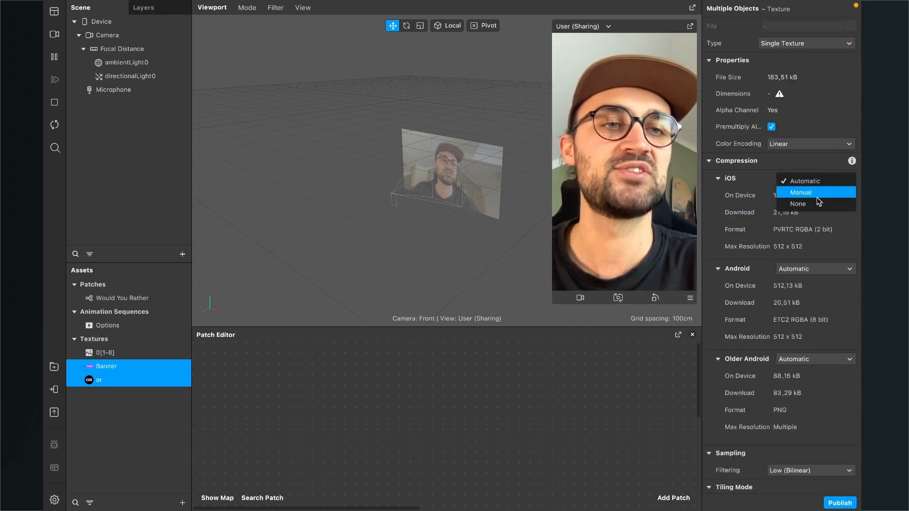
left_click(814, 203)
left_click(811, 235)
left_click(807, 259)
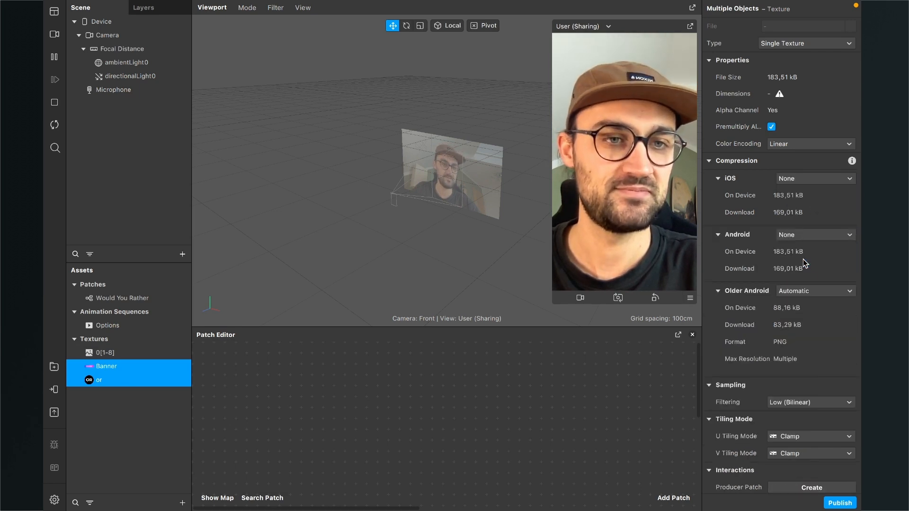
left_click(811, 290)
left_click(808, 311)
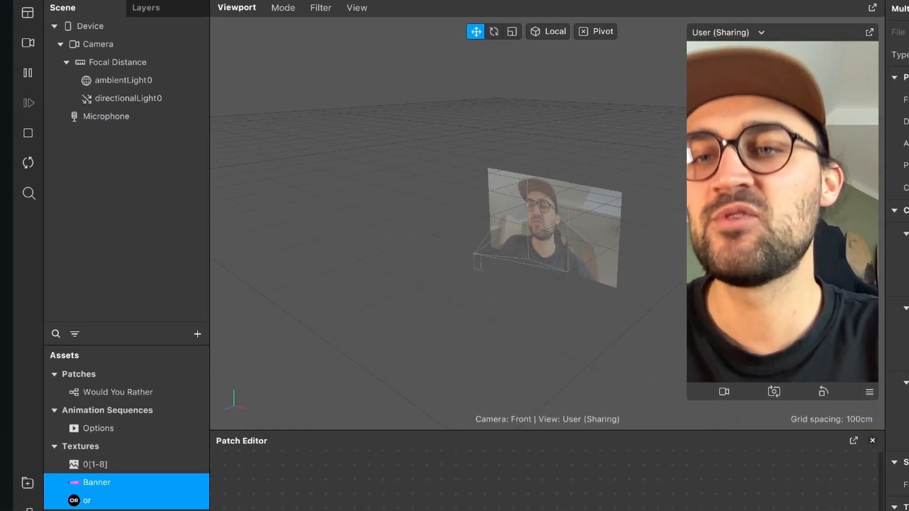
- Add a null object to the scene and name it What would you Rather
left_click(197, 348)
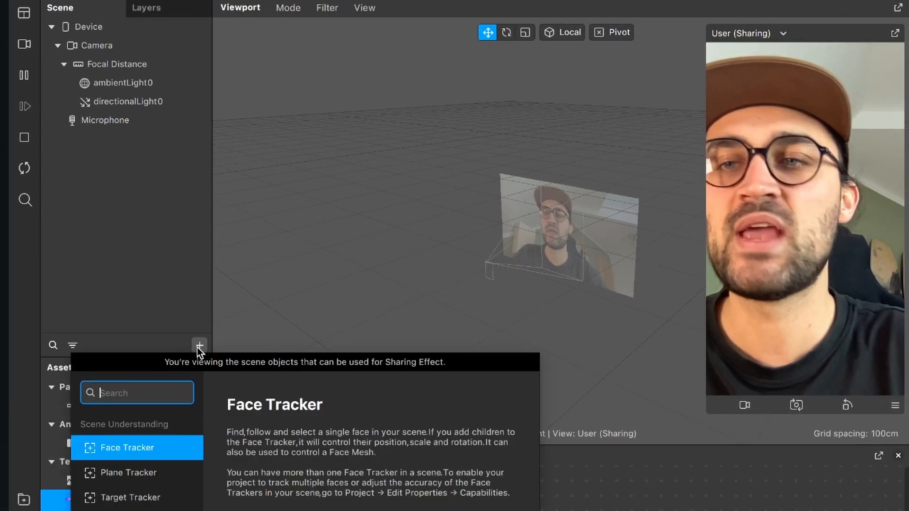
type("null")
key("Escape")
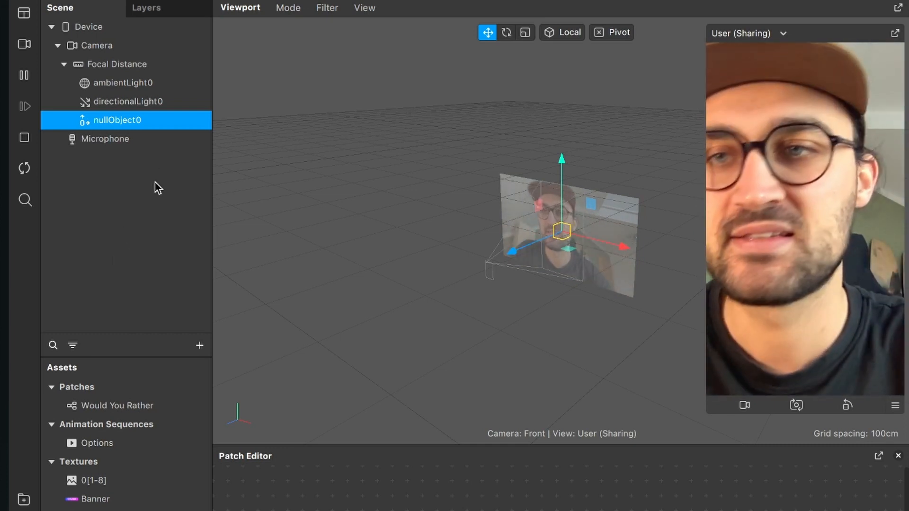
double_click(118, 124)
type("Wha")
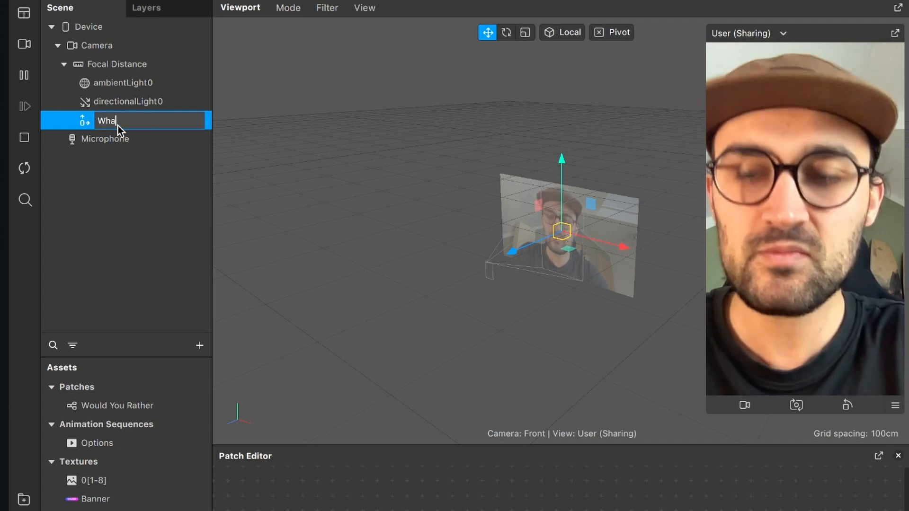
type("t would you Rahte")
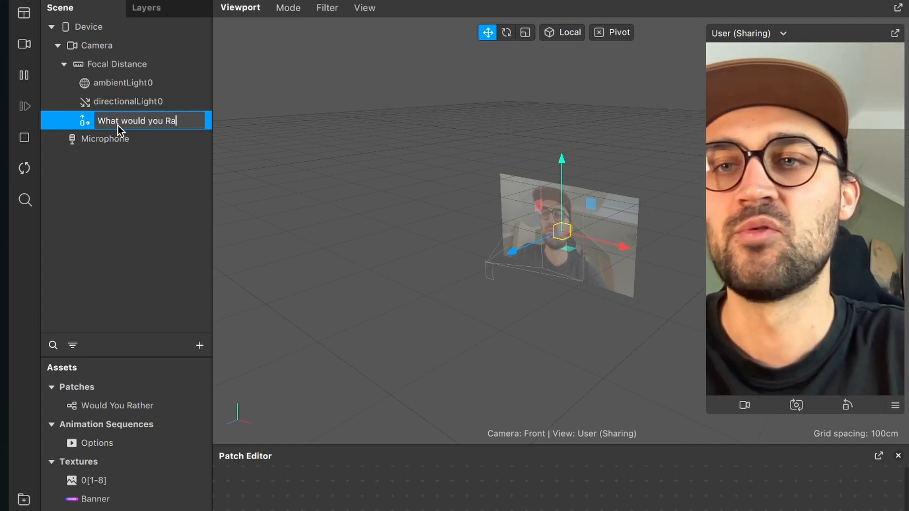
key("BackSpace")
key("BackSpace")
key("BackSpace")
type("ther")
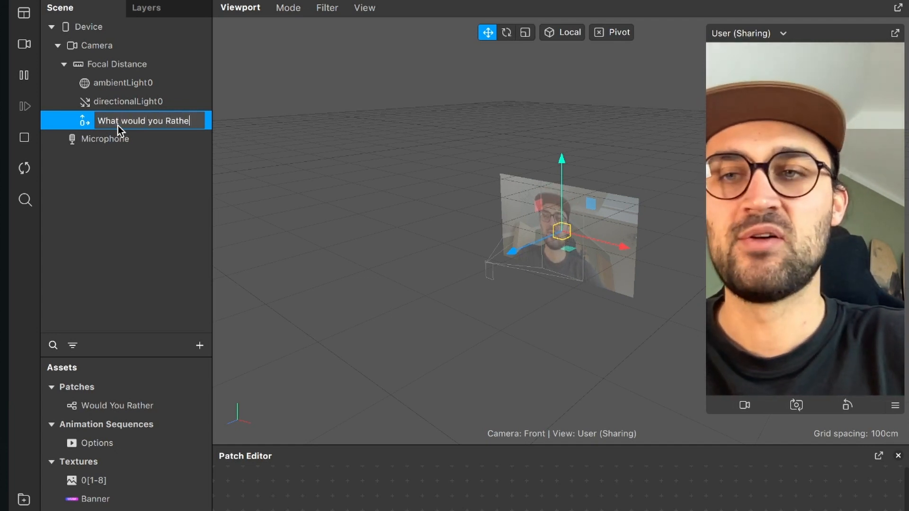
key("Return")
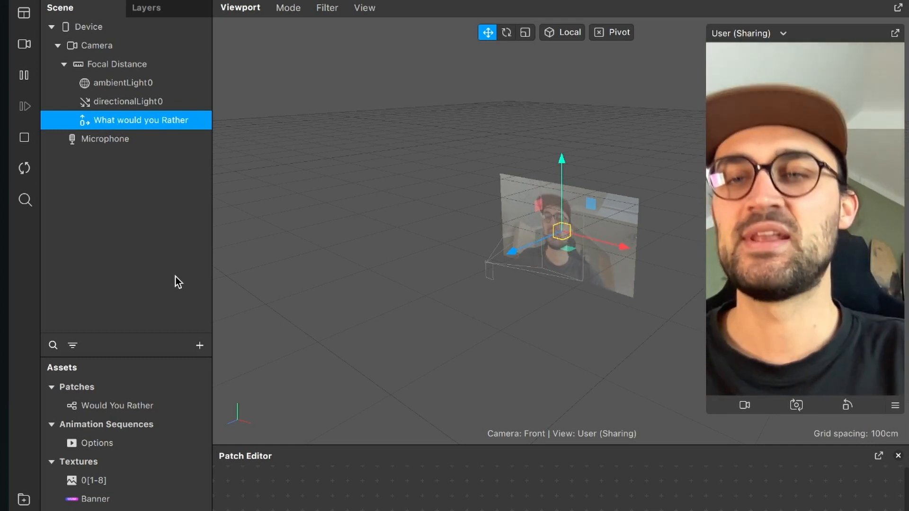
- Add another null object, nest it inside What would you Rather and name it Options
left_click(199, 343)
type("null")
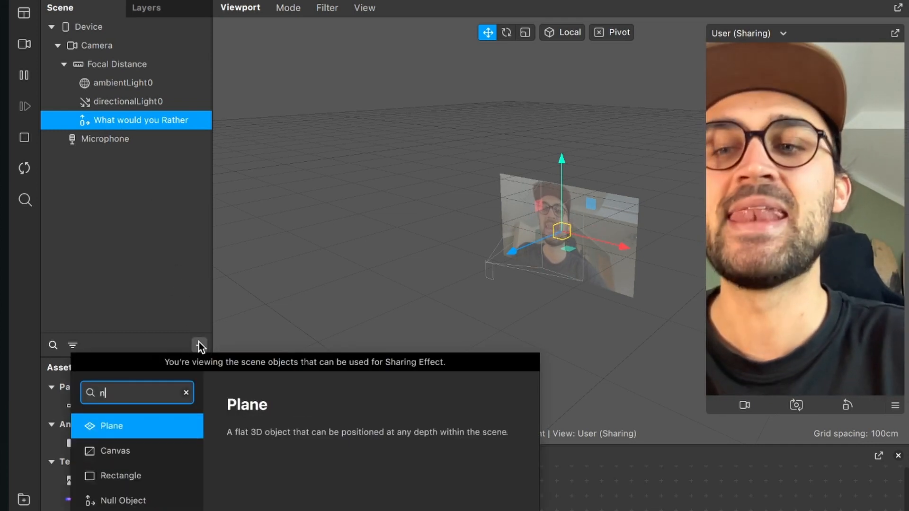
key("Return")
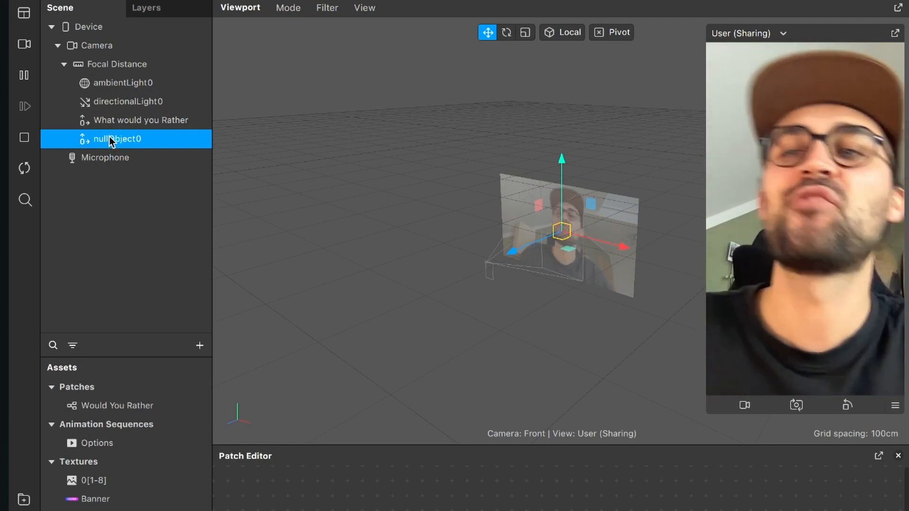
left_click_drag(110, 137, 124, 121)
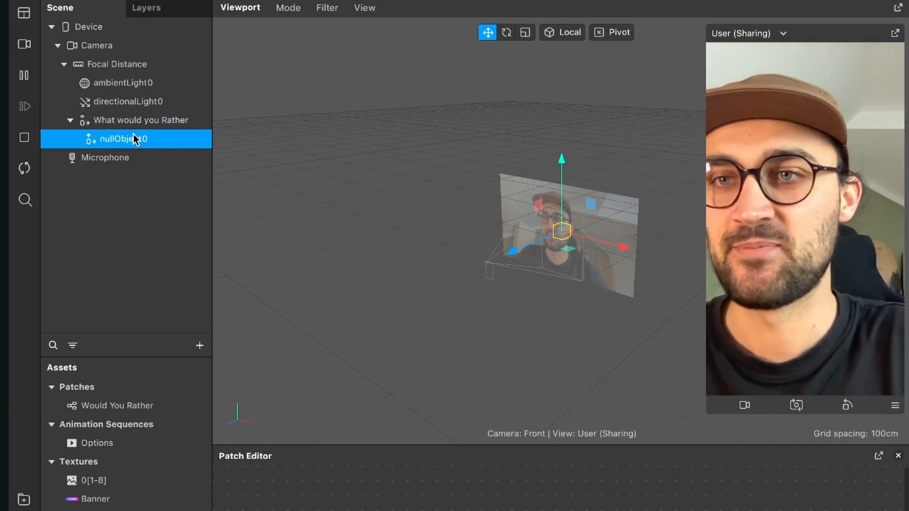
double_click(134, 139)
type("Option")
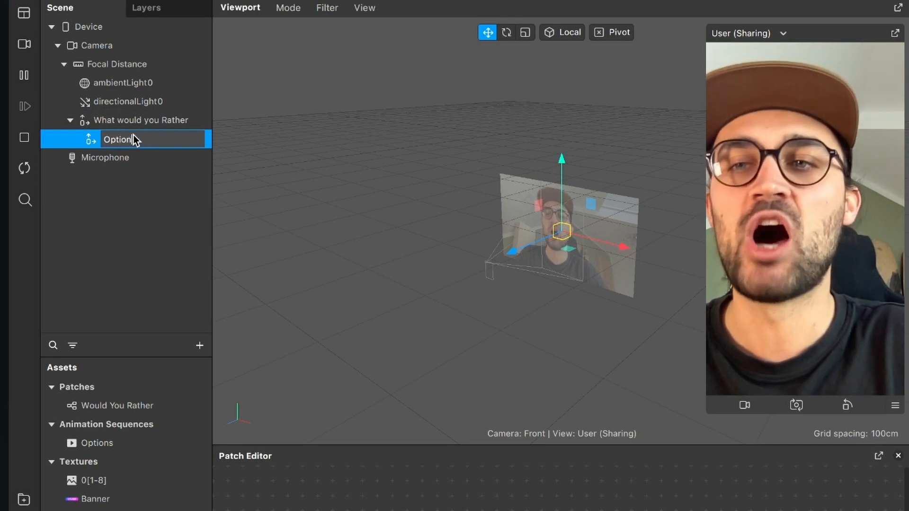
type("s")
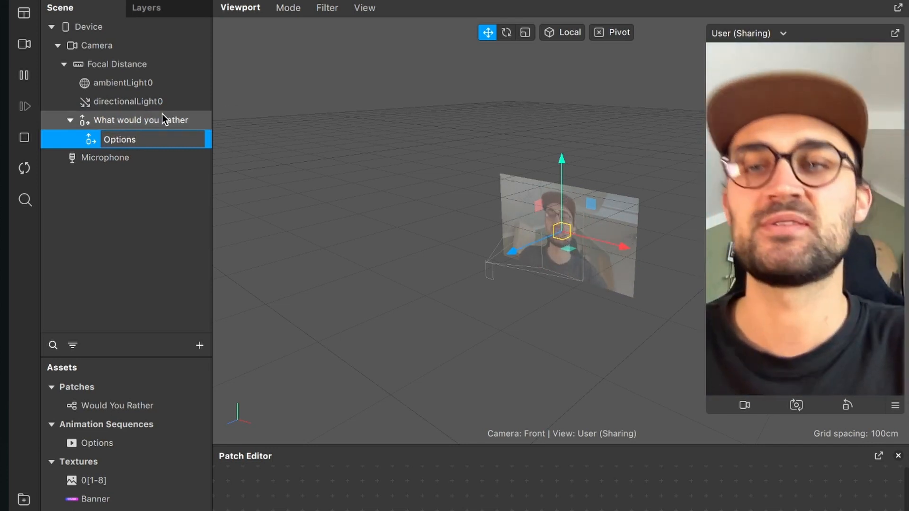
key("Return")
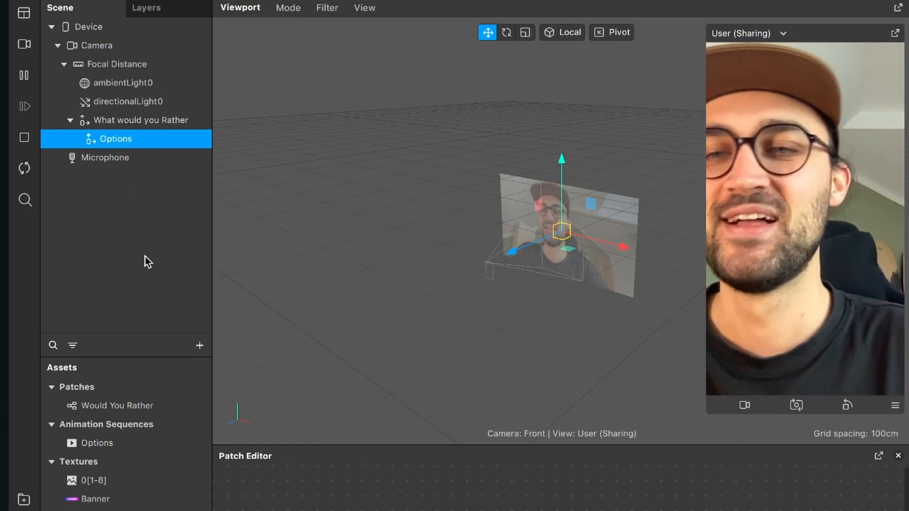
- Add a null object, nest it inside the Options object and name it Left
left_click(197, 345)
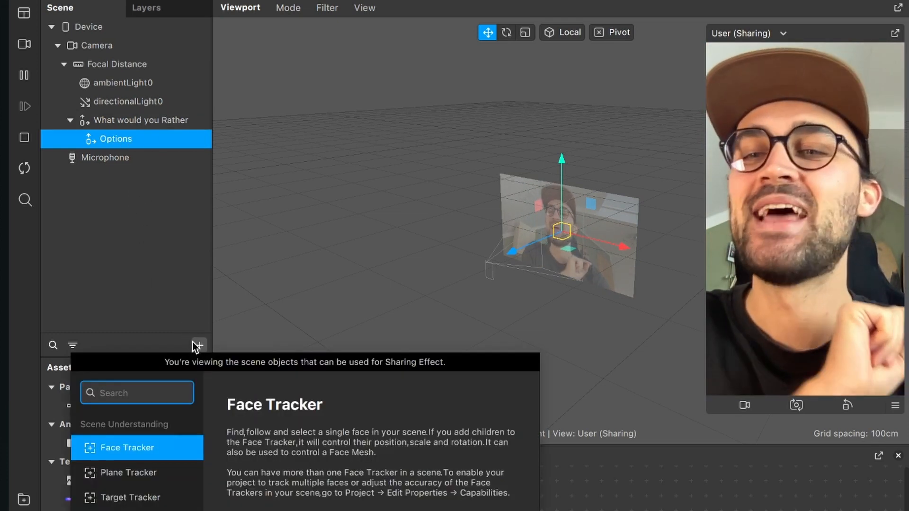
type("nul")
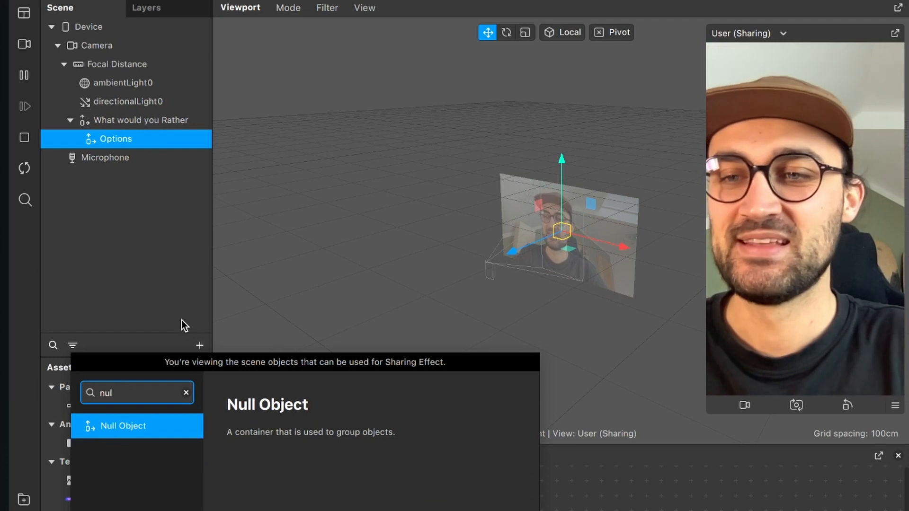
key("Return")
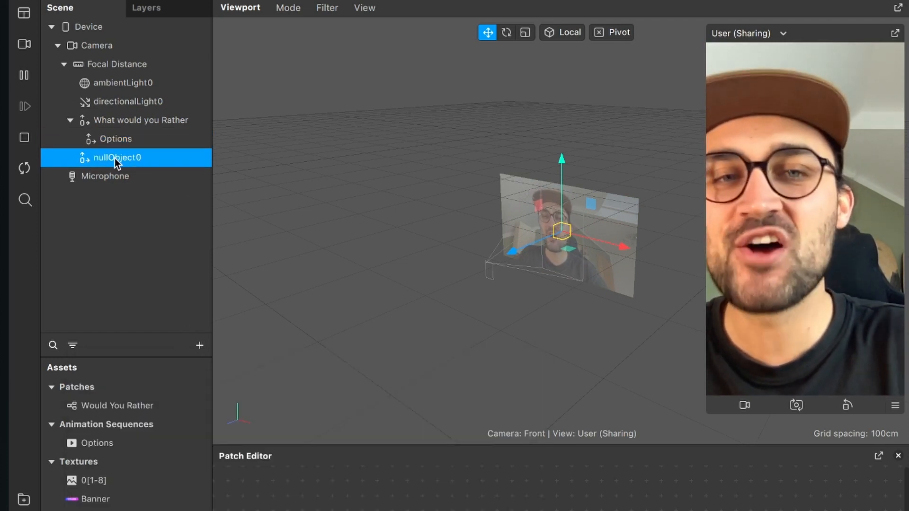
left_click_drag(101, 163, 124, 136)
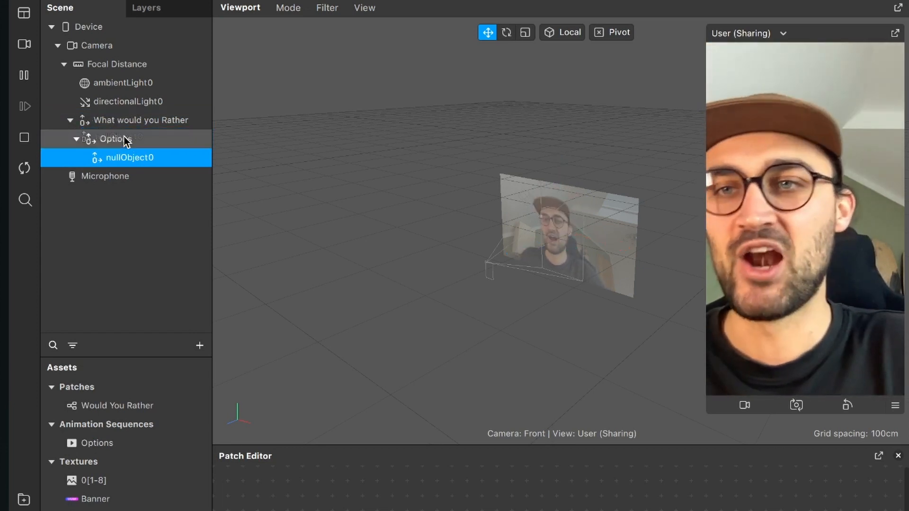
double_click(142, 158)
type("Left")
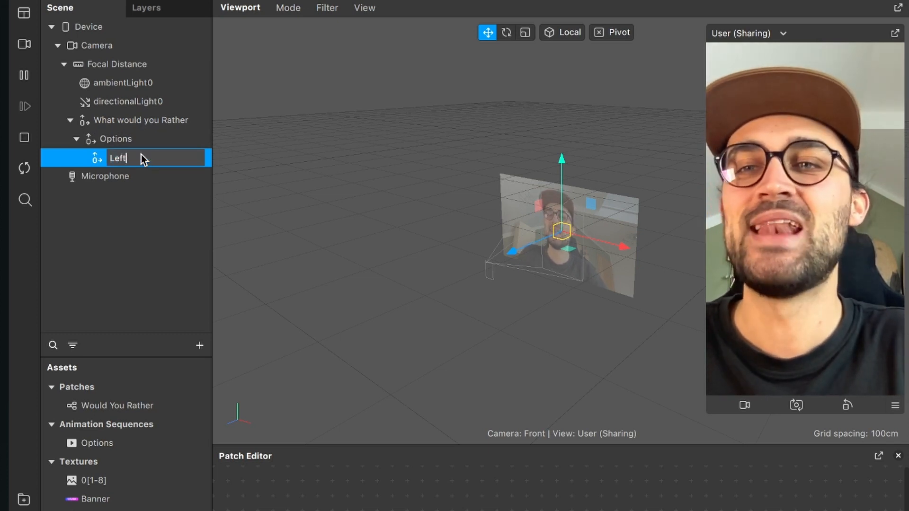
key("Return")
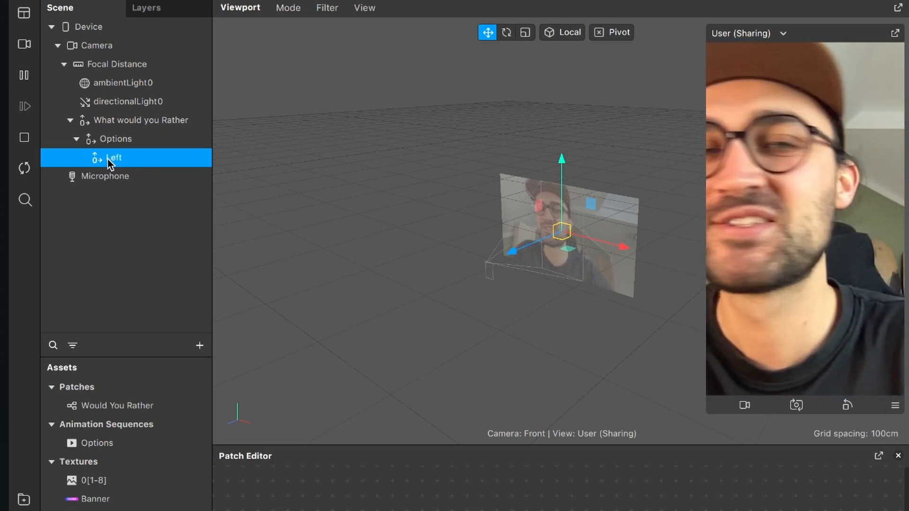
- Duplicate the Left null object and rename the copy Right
right_click(112, 160)
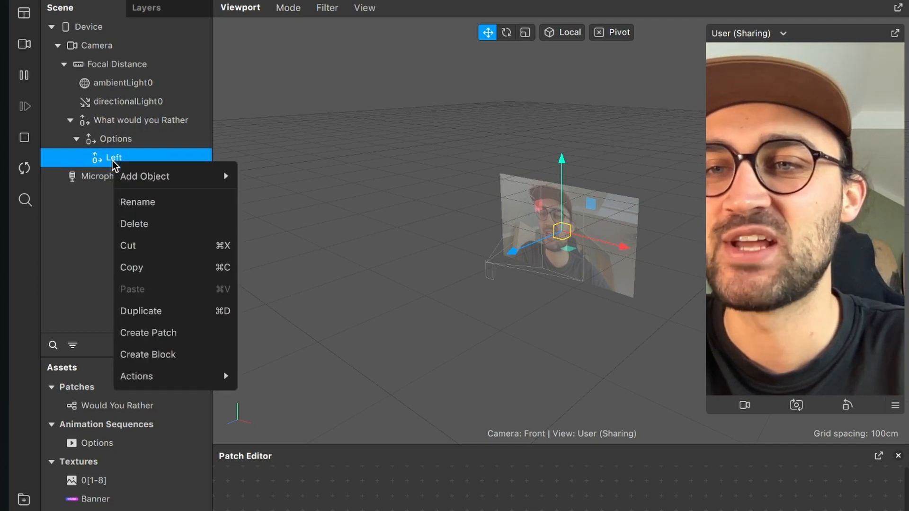
left_click(180, 311)
left_click(126, 180)
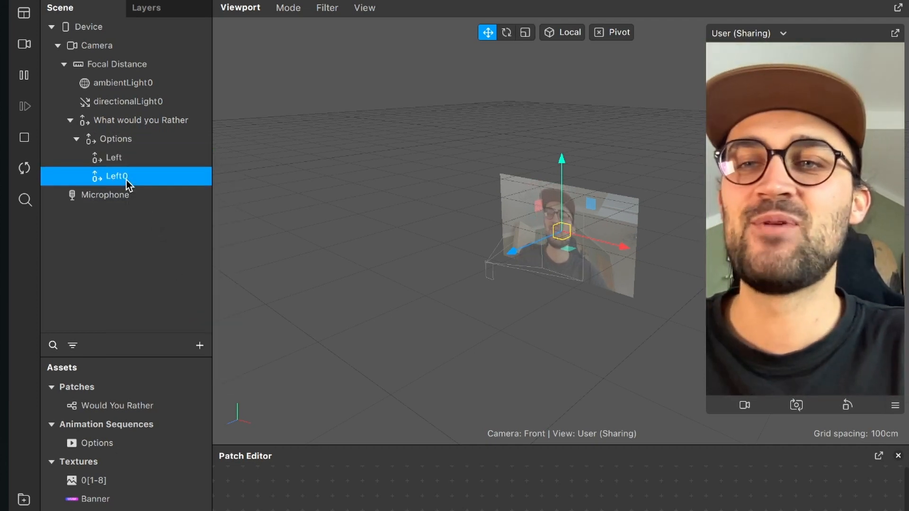
left_click(126, 180)
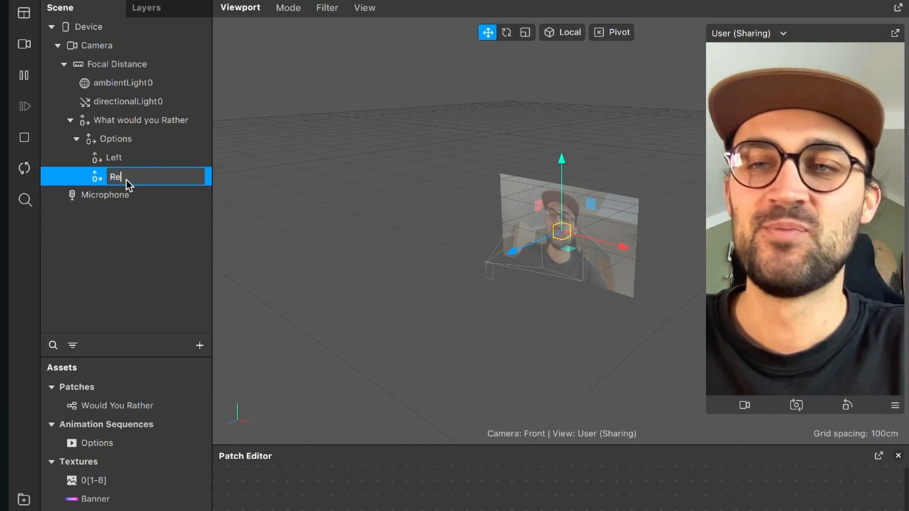
type("Right")
key("Return")
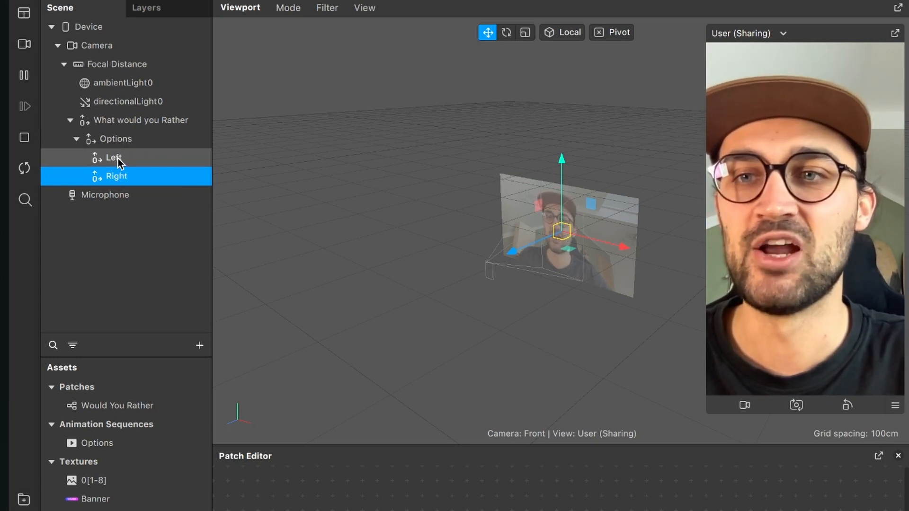
- Add a plane to the scene, nest it inside the Left null object and name it Left Start
left_click(176, 228)
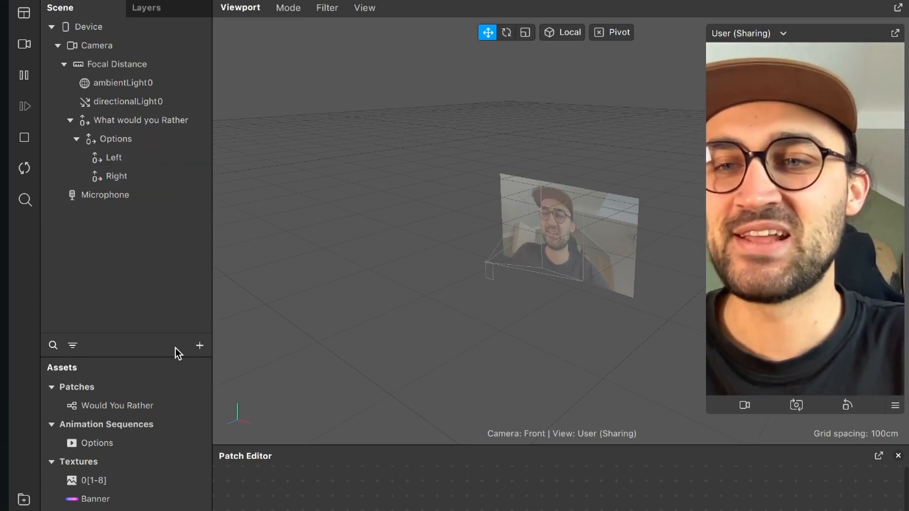
left_click(200, 346)
type("pla")
key("Return")
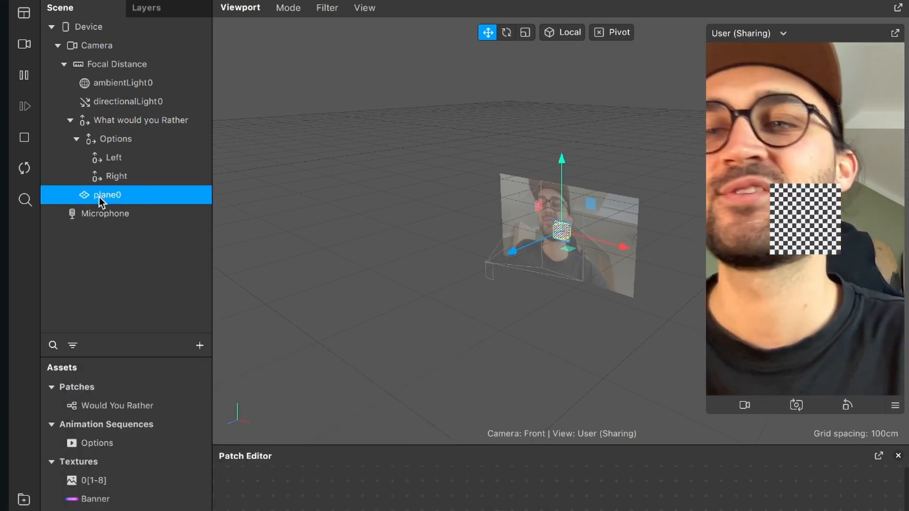
left_click_drag(102, 194, 118, 159)
double_click(125, 176)
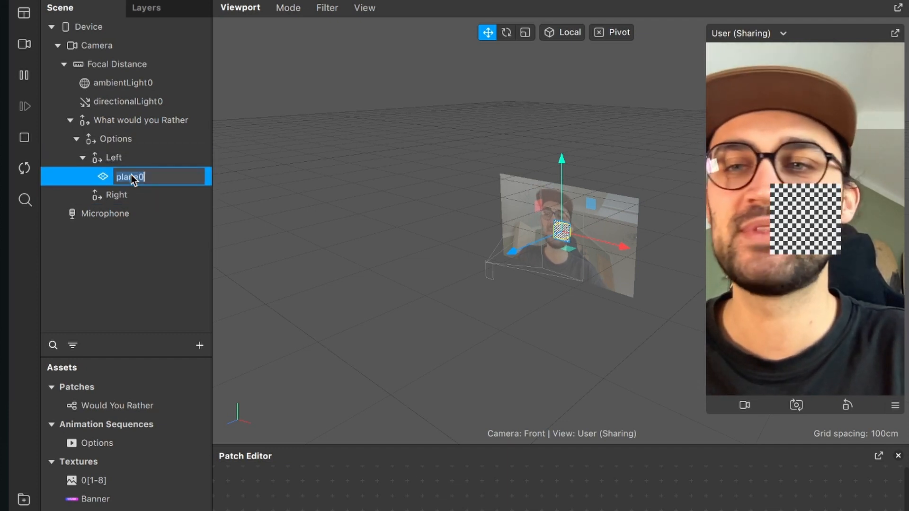
type("Left Start")
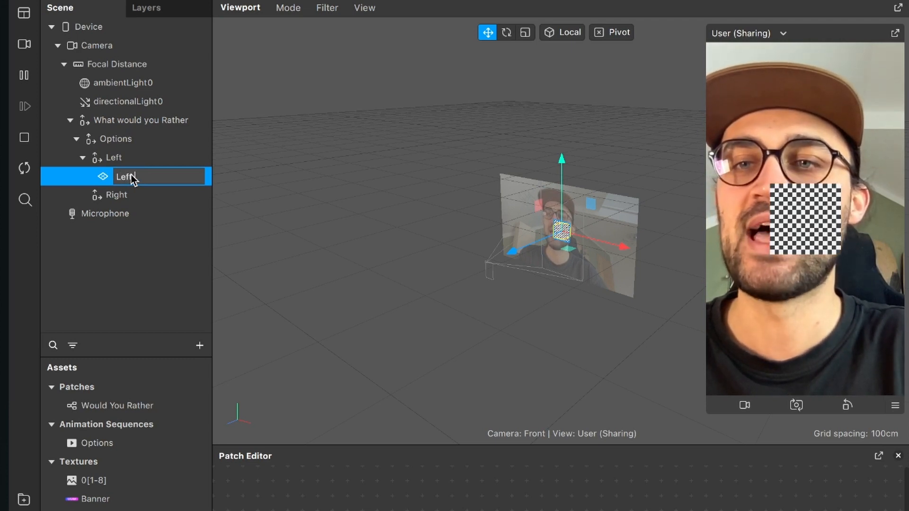
key("Return")
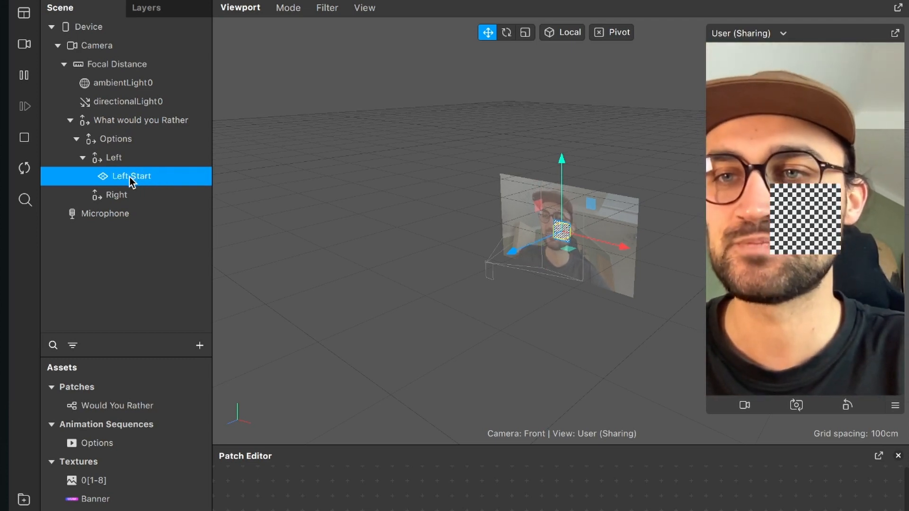
- Duplicate the Left Start plane twice inside the Left null object
right_click(130, 176)
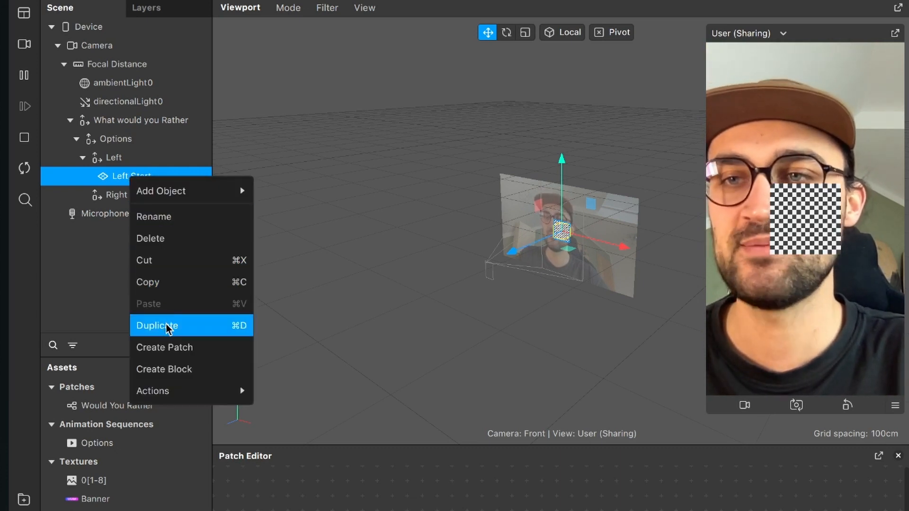
left_click(165, 325)
left_click(136, 194)
right_click(136, 195)
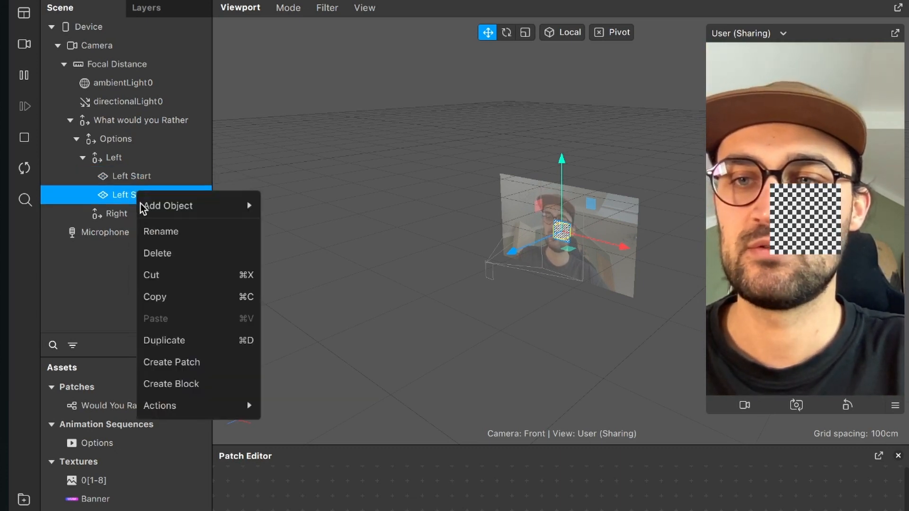
left_click(167, 341)
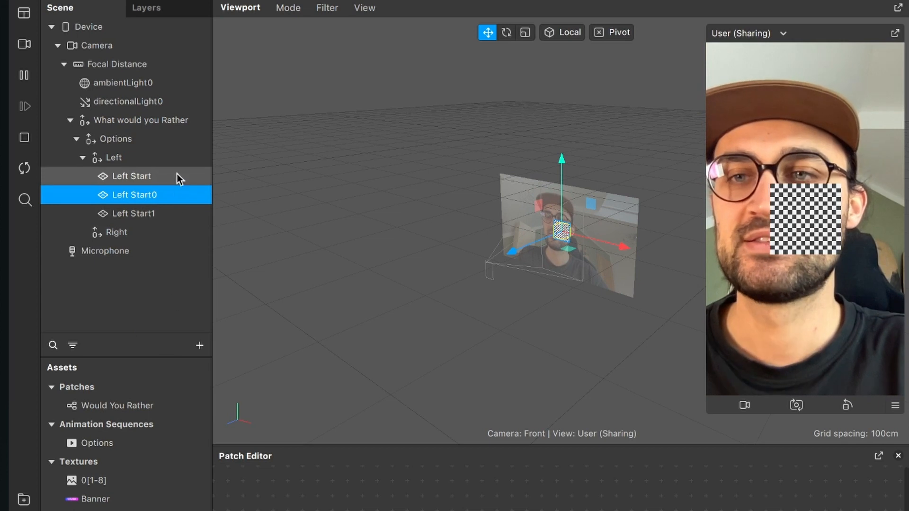
- Rename the first copy of the Left Start plane as Current Selection Left
double_click(145, 195)
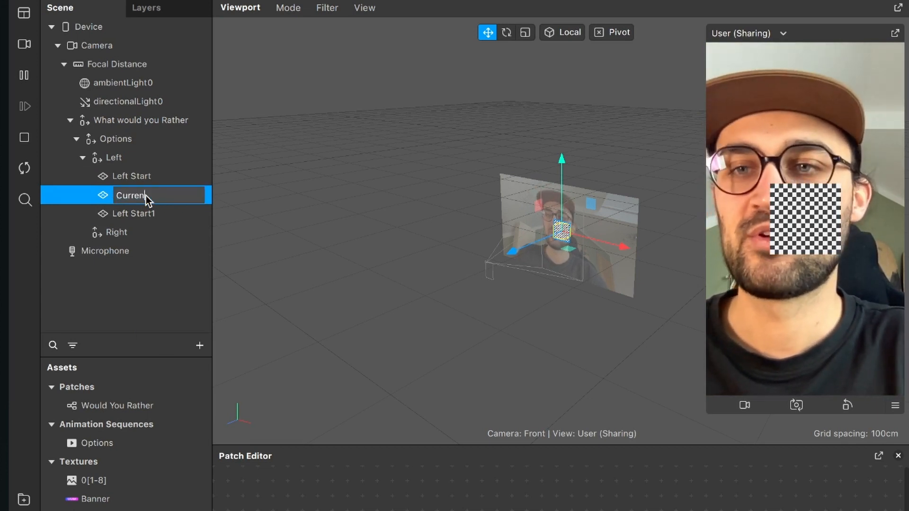
type("Current Selection Le")
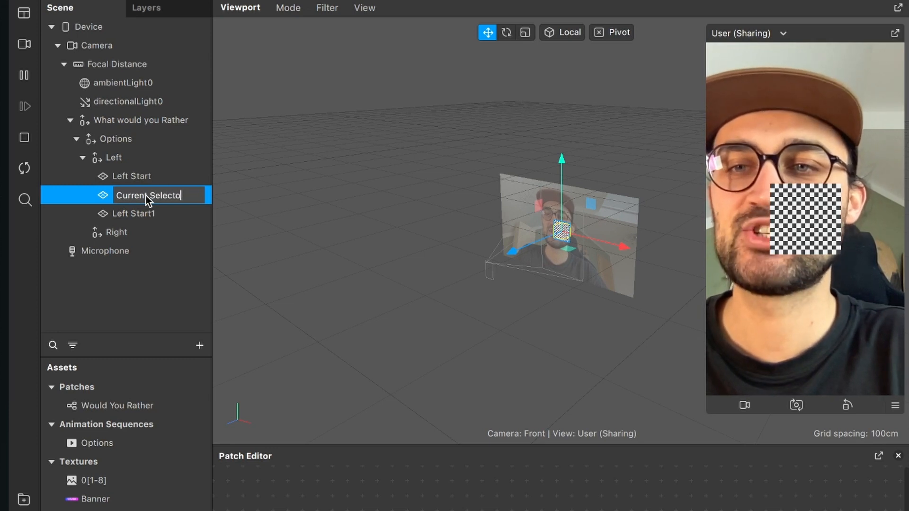
type("ft")
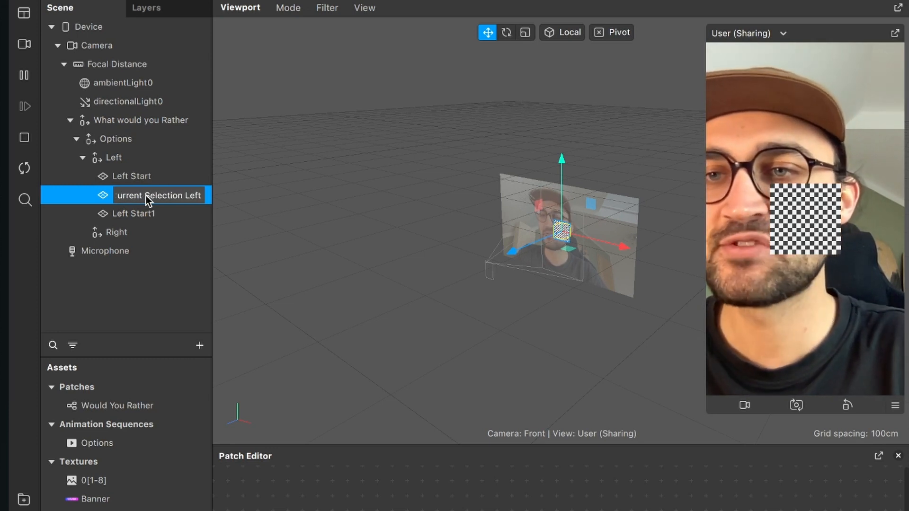
key("Return")
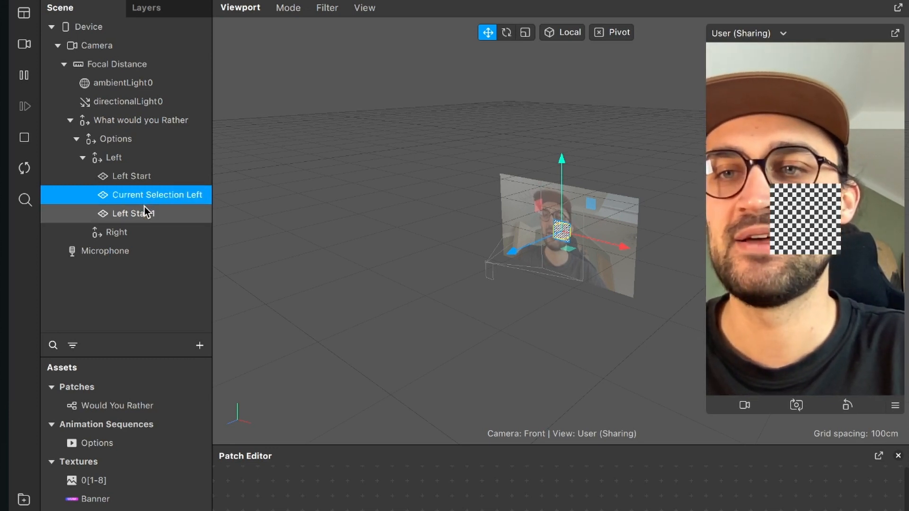
- Rename the second copy of the Left Start plane as Options Left
double_click(144, 207)
type("Options")
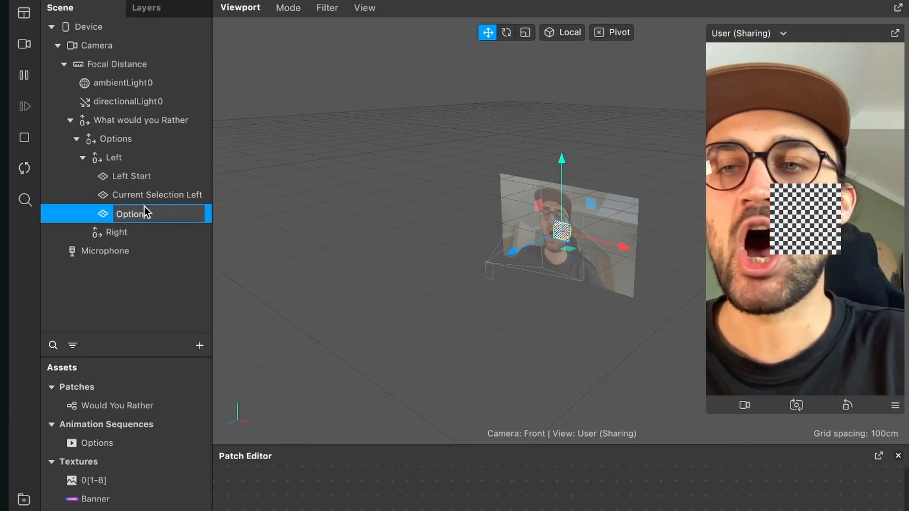
type(" Left")
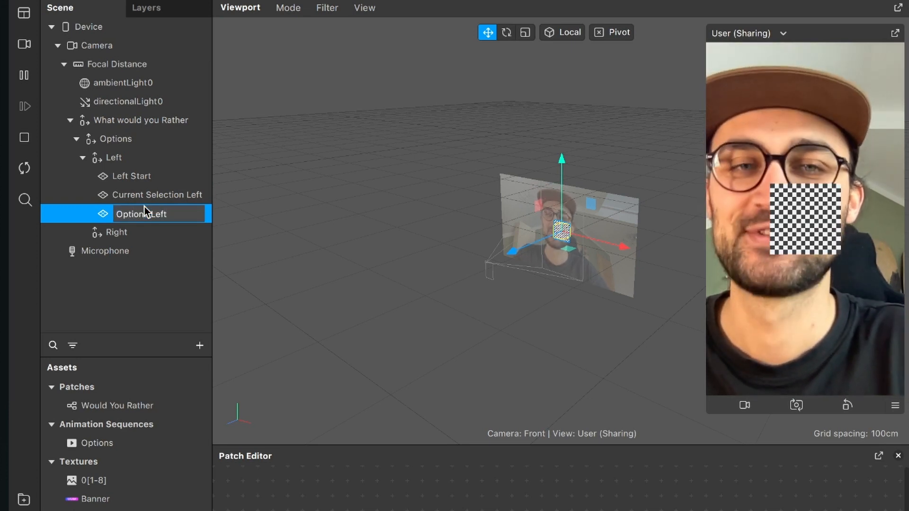
key("Return")
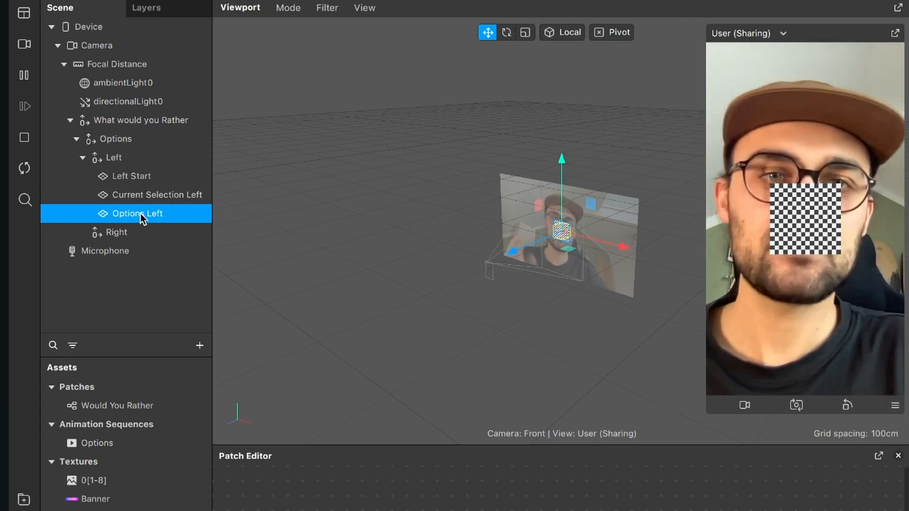
- Duplicate the Left null object together with its three nested planes
left_click(118, 235)
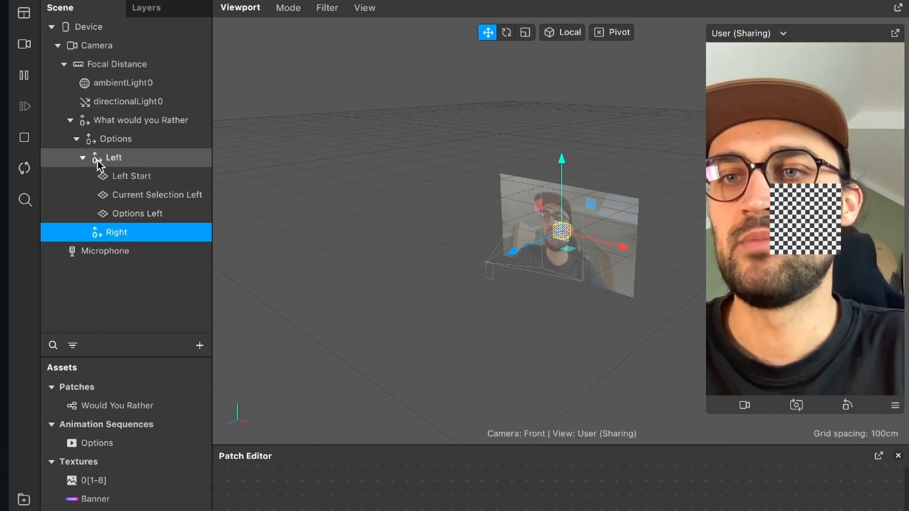
left_click(117, 163)
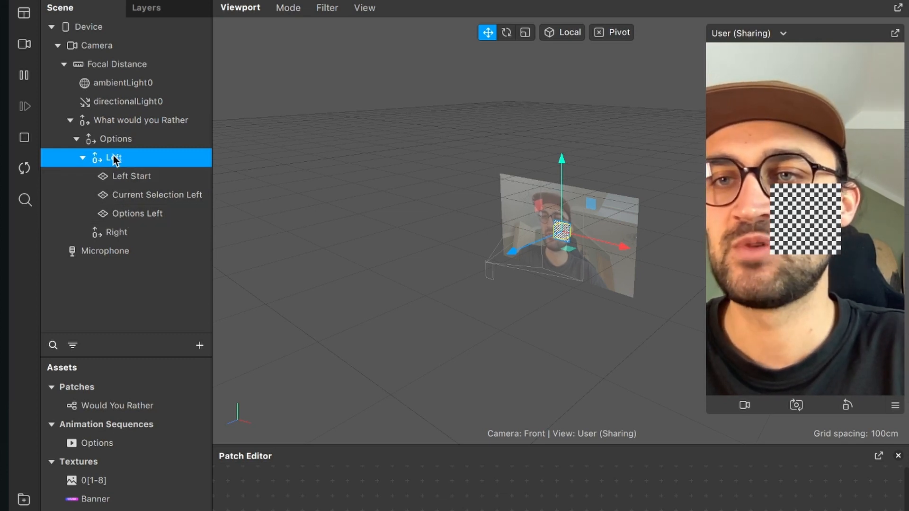
right_click(115, 160)
left_click(146, 304)
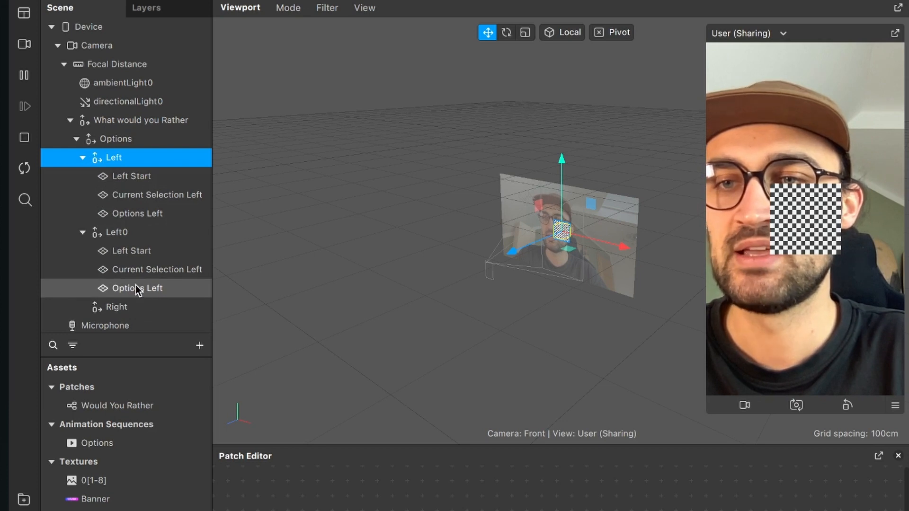
- Delete the empty Right null object and rename the copy of the Left group as Right
left_click(117, 307)
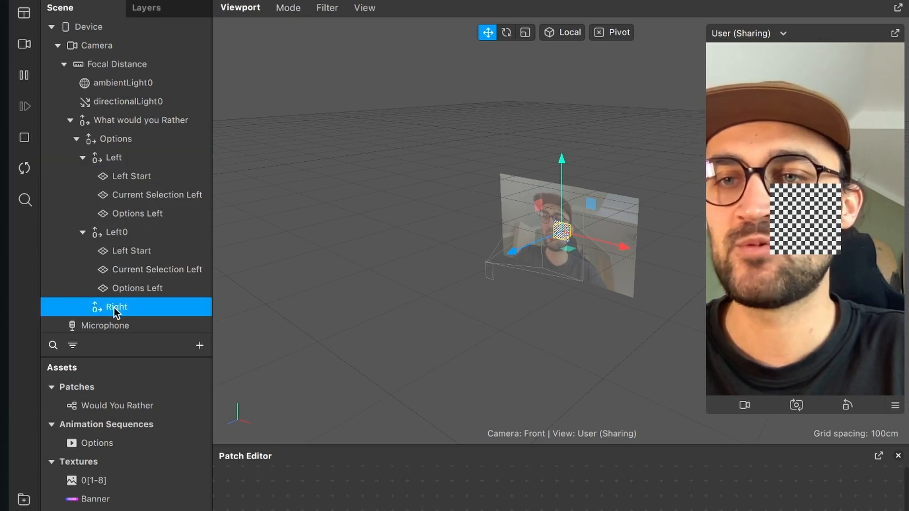
right_click(115, 308)
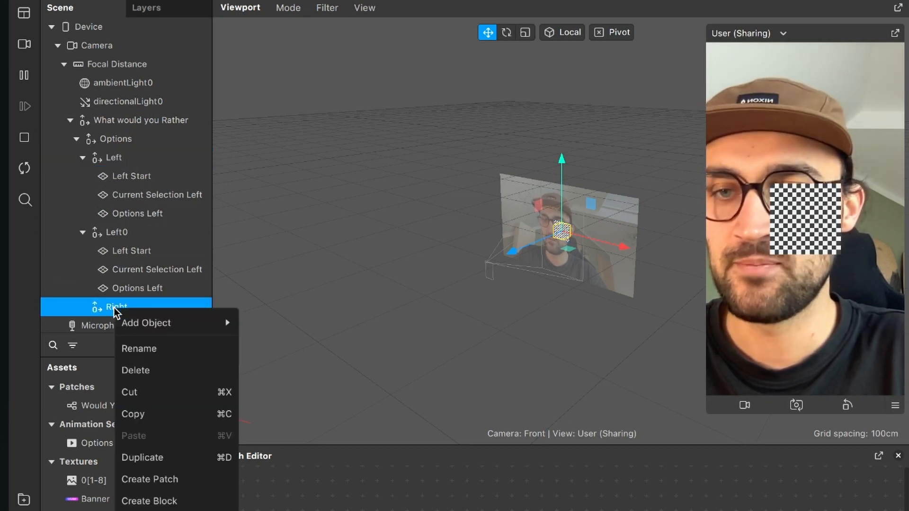
left_click(151, 372)
left_click(147, 228)
double_click(148, 228)
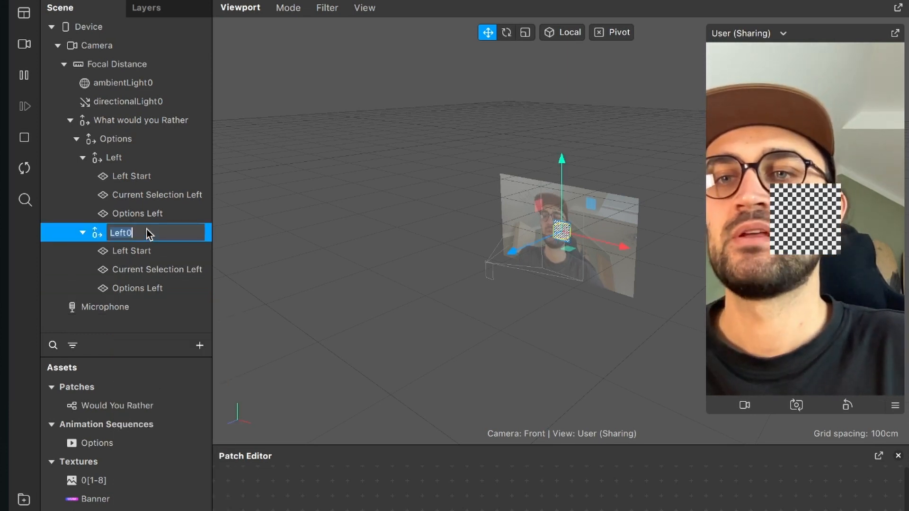
type("Right")
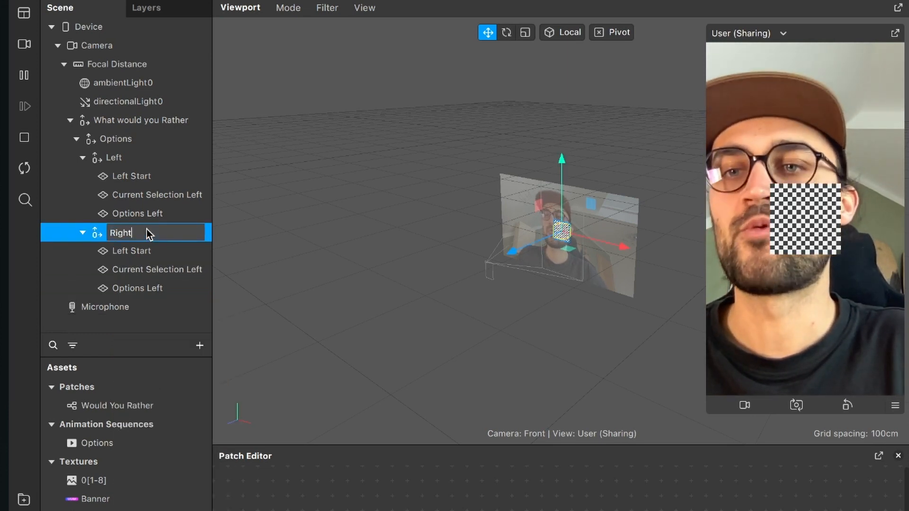
key("Return")
- Rename the Left Start plane inside the Right null object as right Start
key("Down")
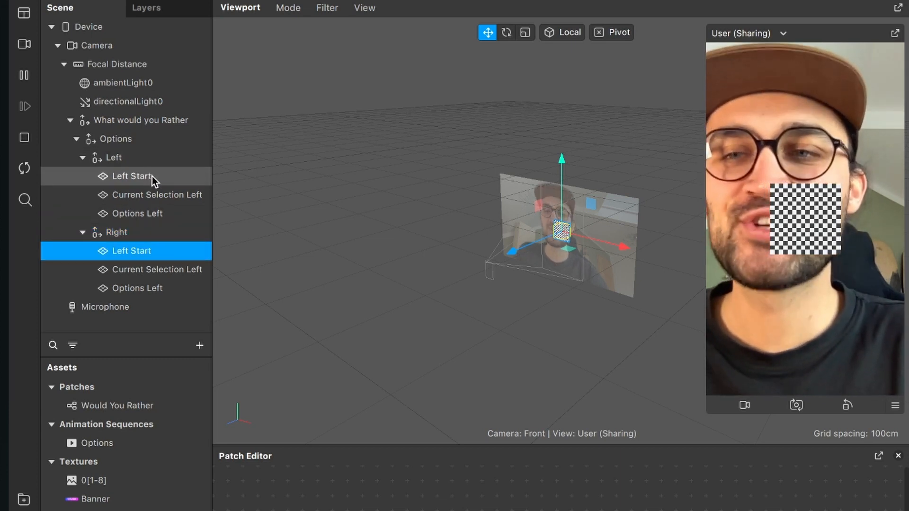
double_click(130, 254)
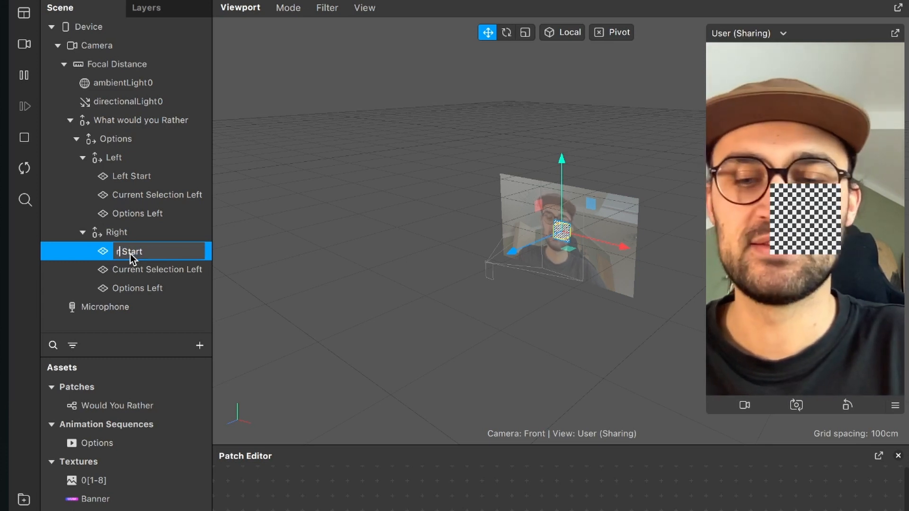
type("ight")
key("Return")
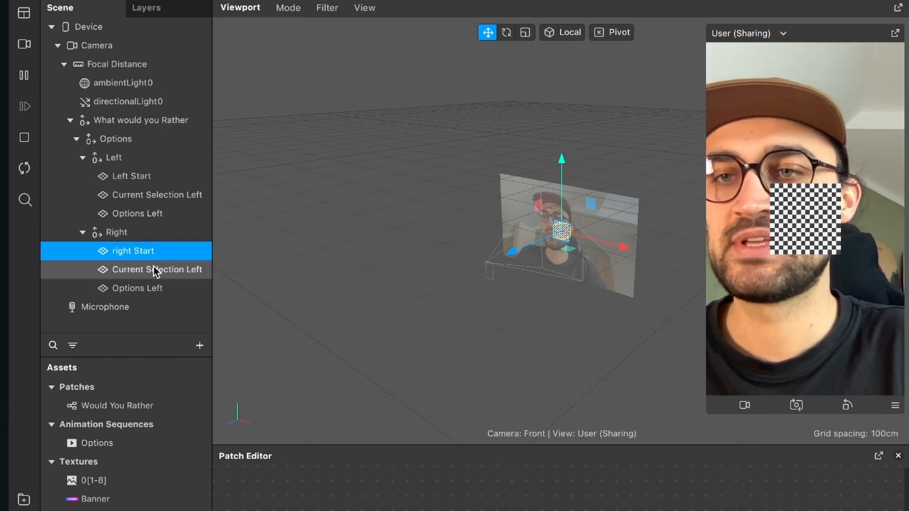
- Rename the Current Selection Left plane inside the Right null object as Current Selection Right
double_click(154, 269)
key("End")
key("BackSpace")
key("BackSpace")
key("BackSpace")
key("BackSpace")
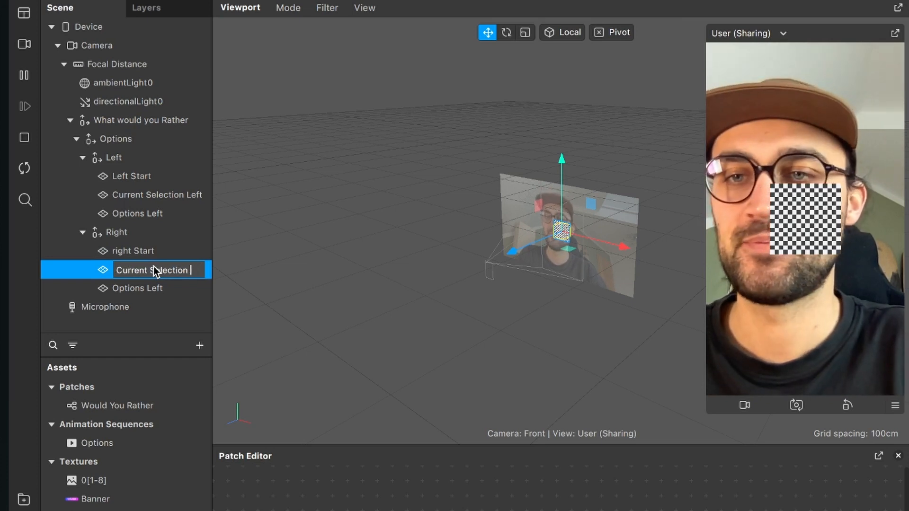
type("Right")
key("Return")
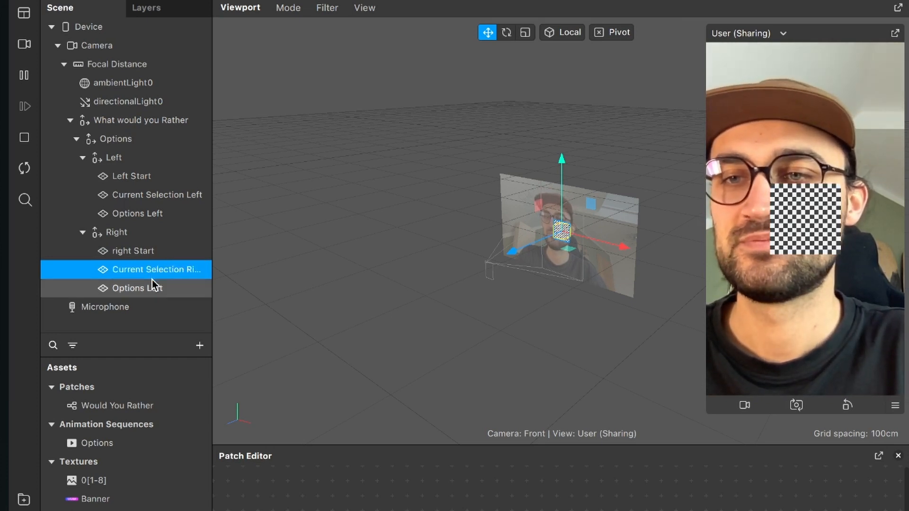
- Rename the Options Left plane inside the Right null object as Options Right, and collapse the Left and Right groups
left_click(152, 280)
double_click(152, 280)
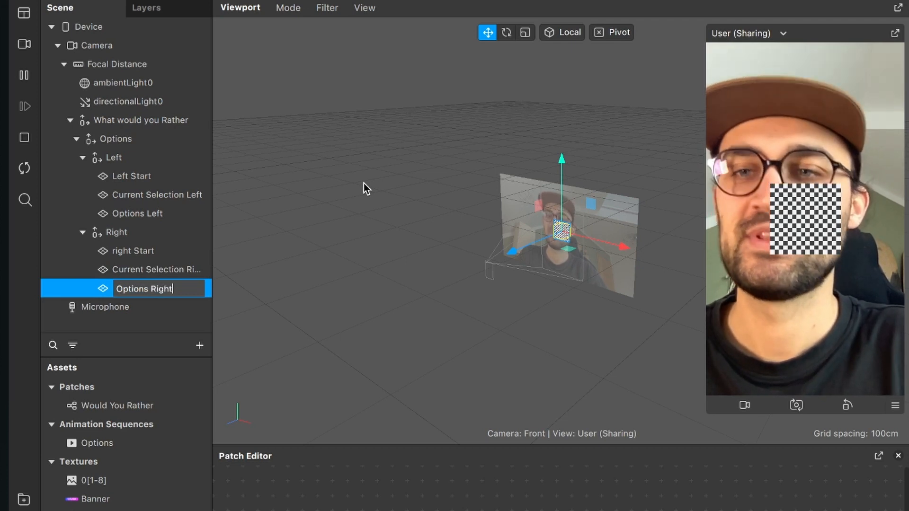
type("Right")
key("Return")
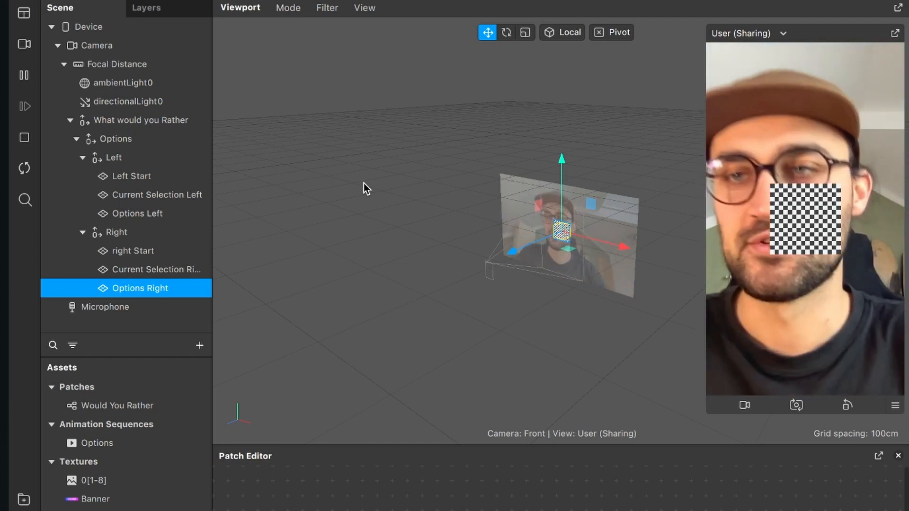
left_click(83, 158)
left_click(83, 175)
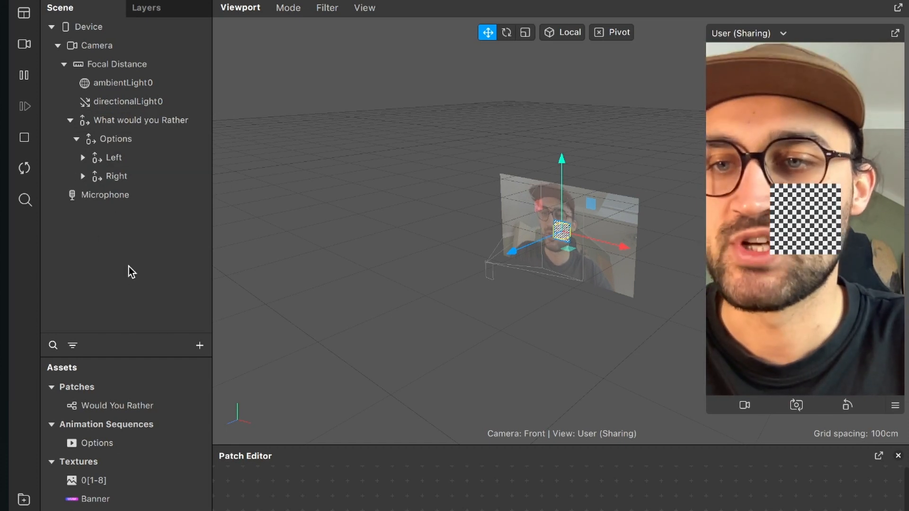
- Add a plane to the scene, name it Banner and nest it inside the What would you Rather null object
left_click(203, 349)
type("Plaen")
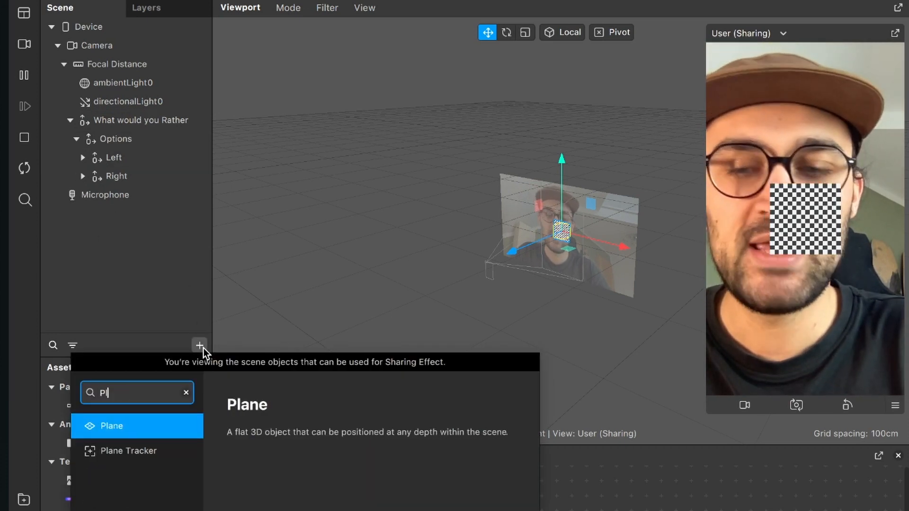
key("BackSpace")
key("BackSpace")
key("Return")
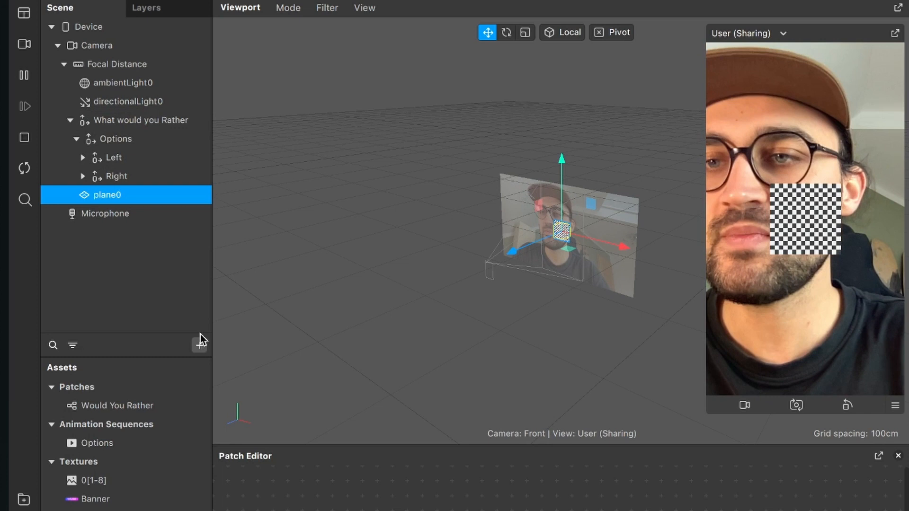
double_click(107, 195)
type("Bann")
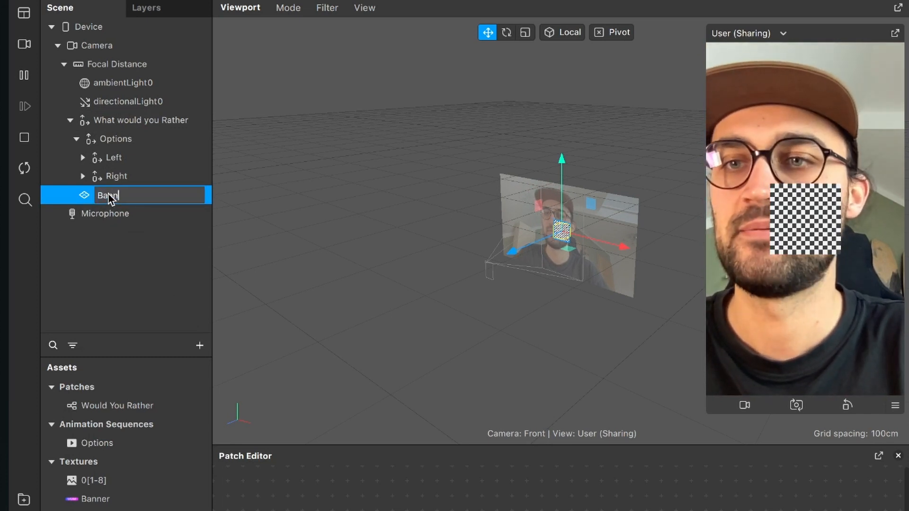
type("er")
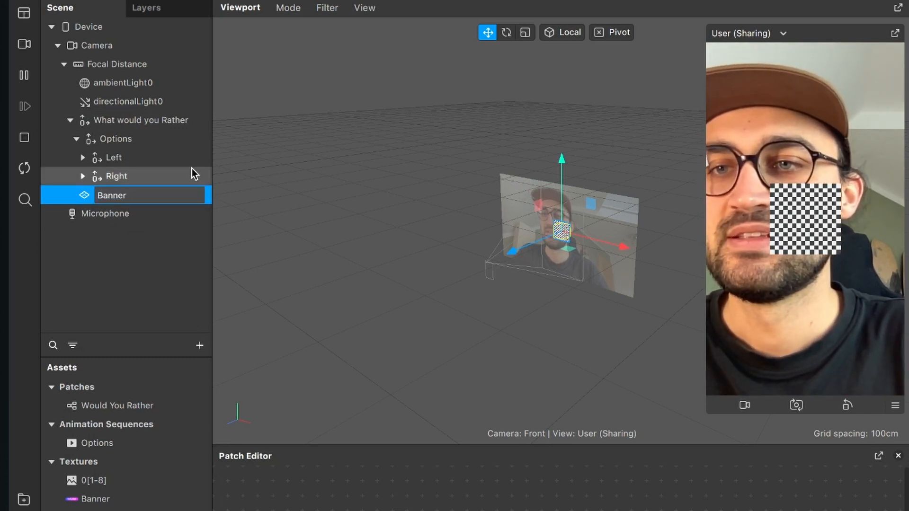
key("Return")
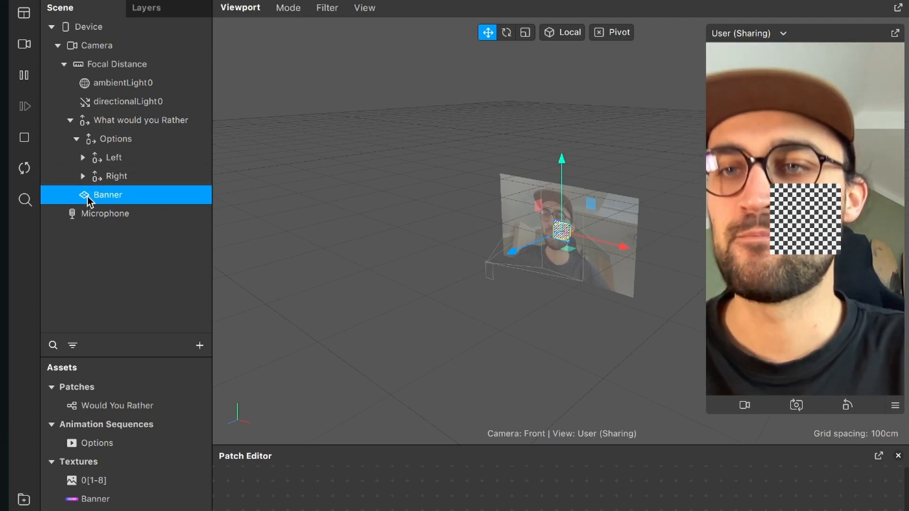
left_click_drag(100, 196, 124, 118)
left_click(76, 140)
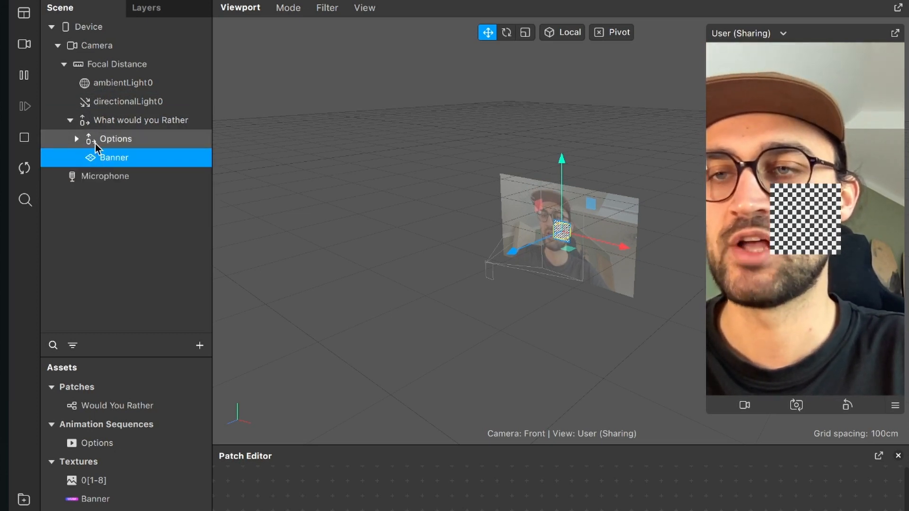
left_click(76, 140)
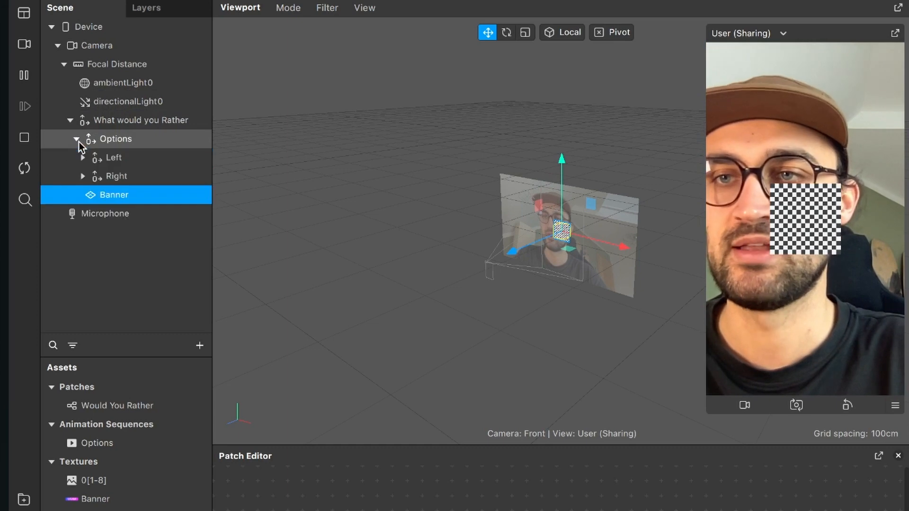
left_click(77, 140)
left_click(76, 140)
left_click(76, 140)
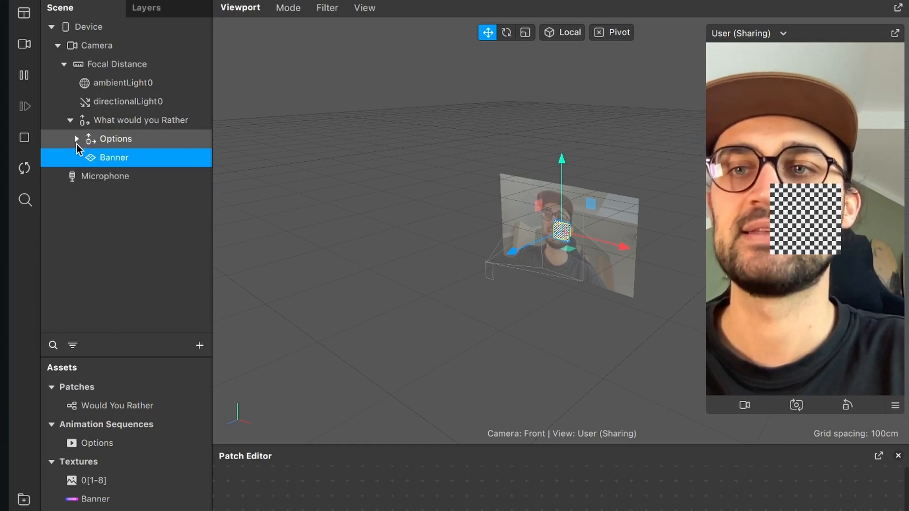
left_click(77, 140)
left_click(76, 139)
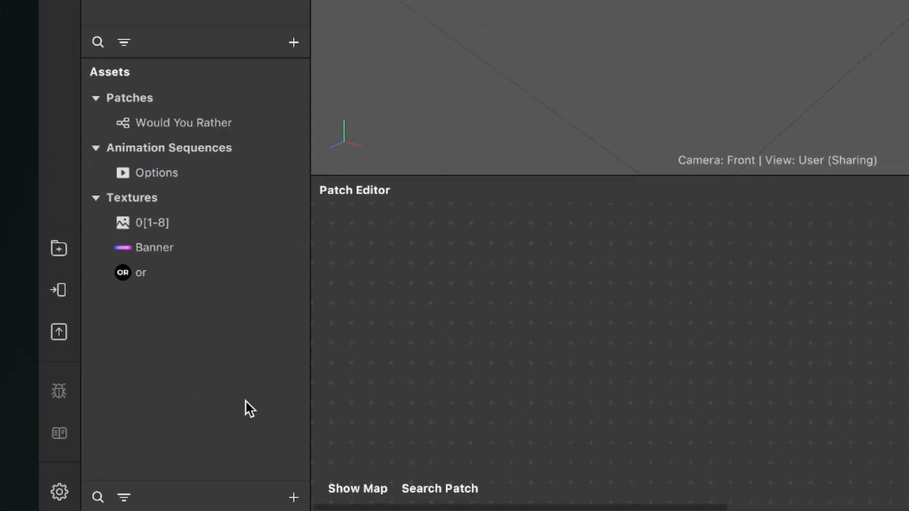
- Create a new material in the assets and name it Banner
left_click(294, 496)
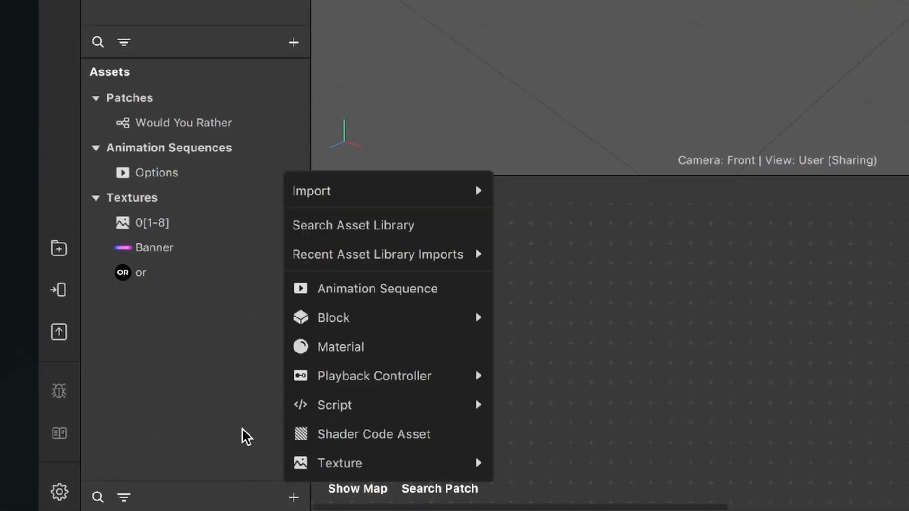
left_click(369, 345)
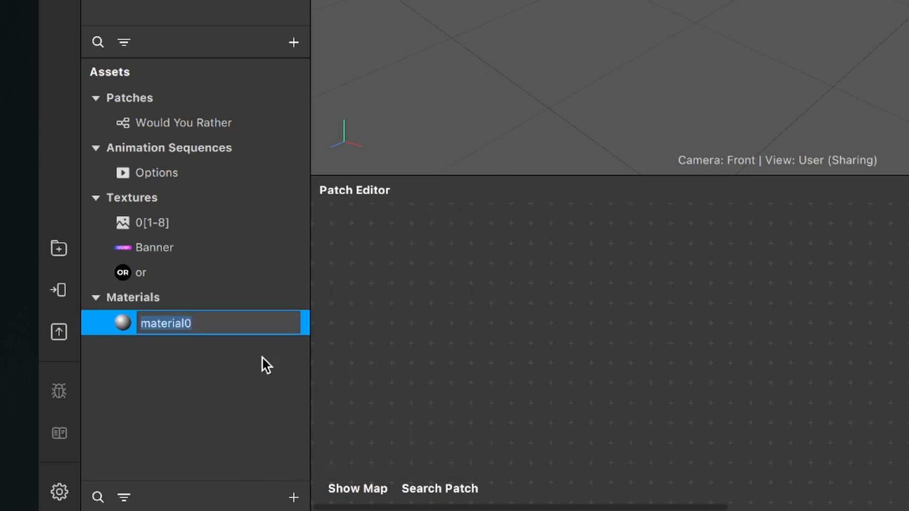
type("Banner")
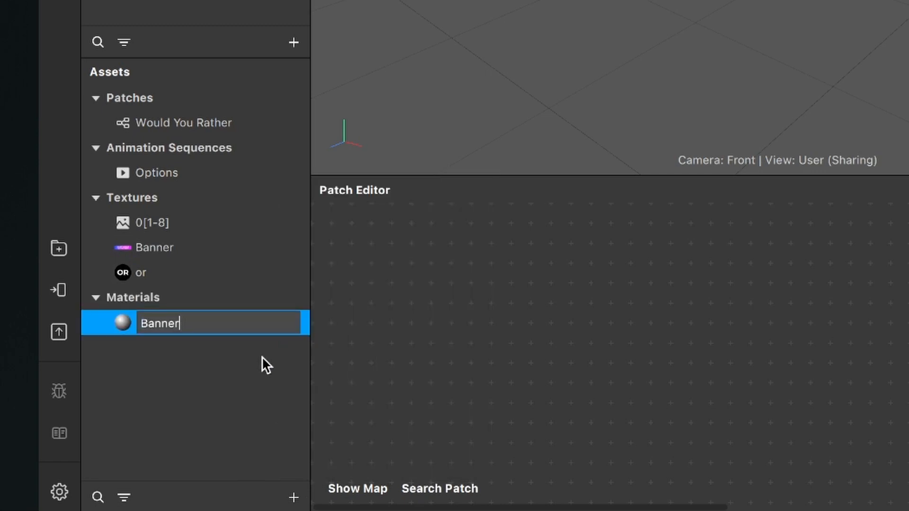
key("Return")
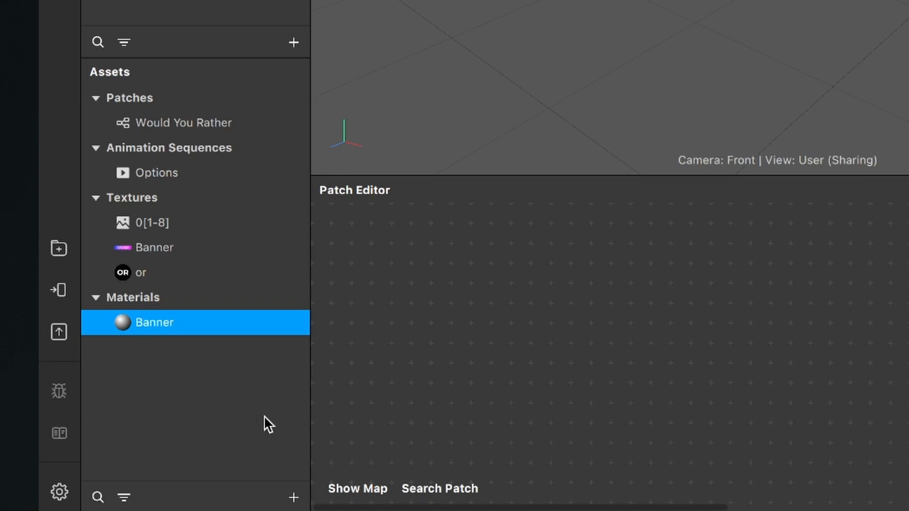
- Create a second material in the assets and name it Left Start
left_click(293, 496)
left_click(418, 344)
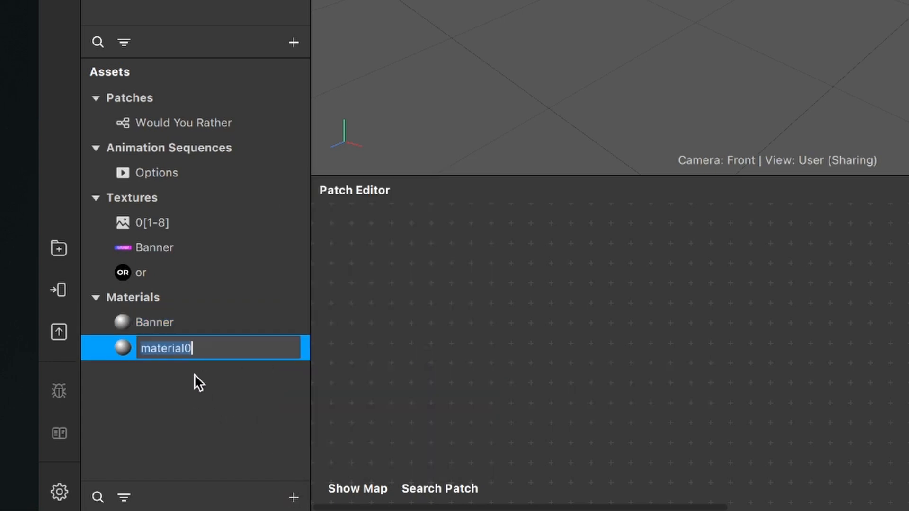
type("Left ")
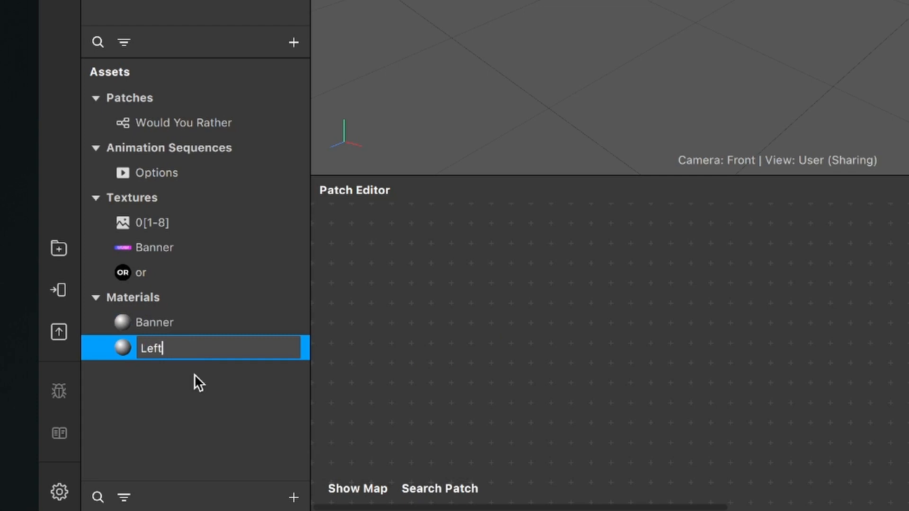
type("Start")
key("Return")
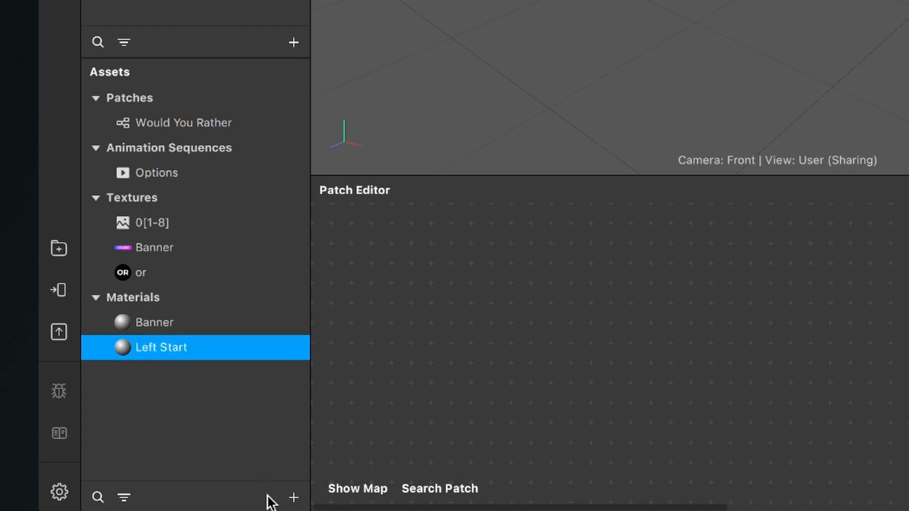
- Create a third material in the assets and name it Right Start
left_click(293, 497)
left_click(371, 348)
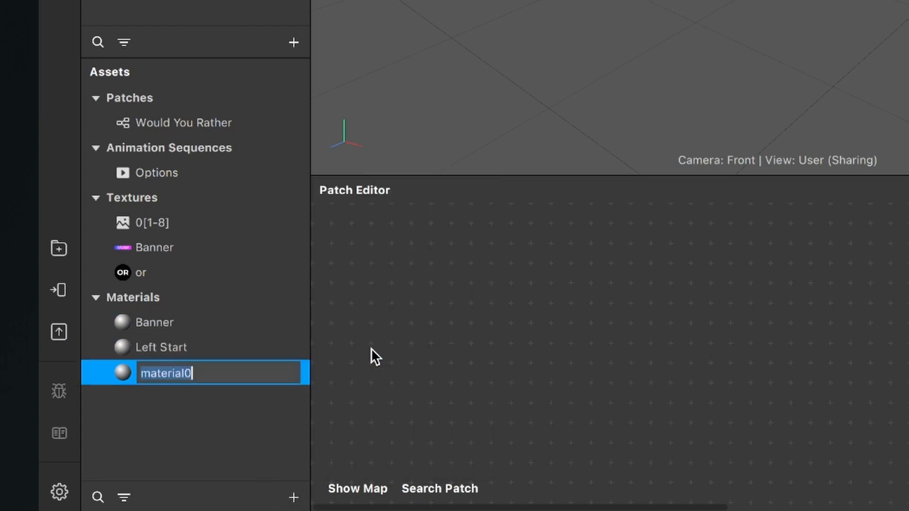
type("Right Start")
key("Return")
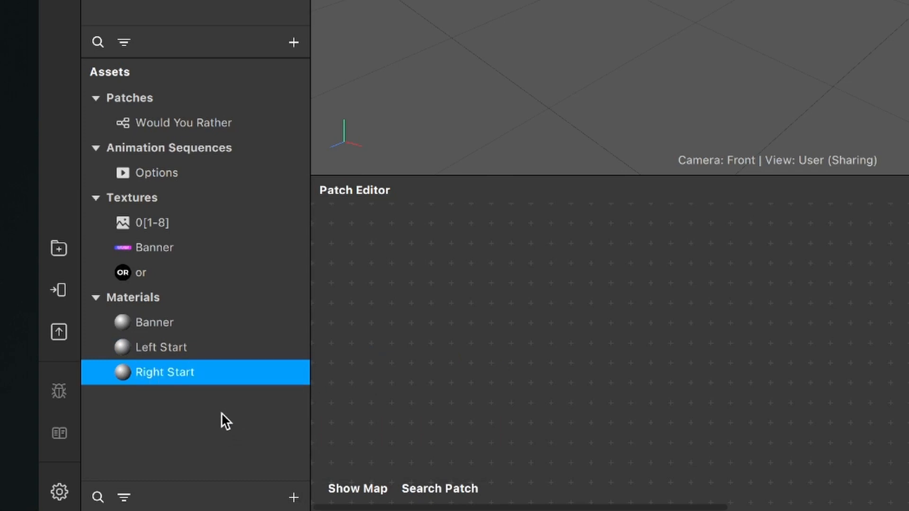
- Create a fourth material in the assets and name it Current Selection
left_click(294, 498)
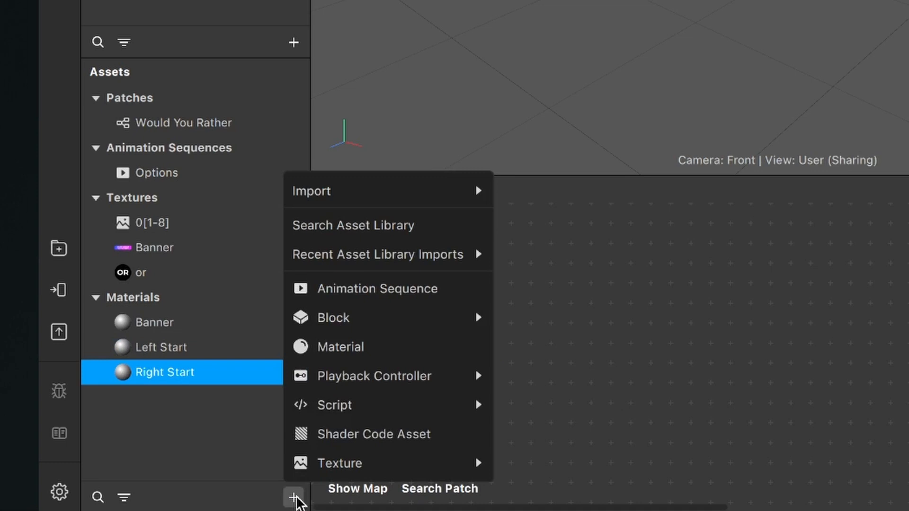
left_click(362, 353)
type("Current")
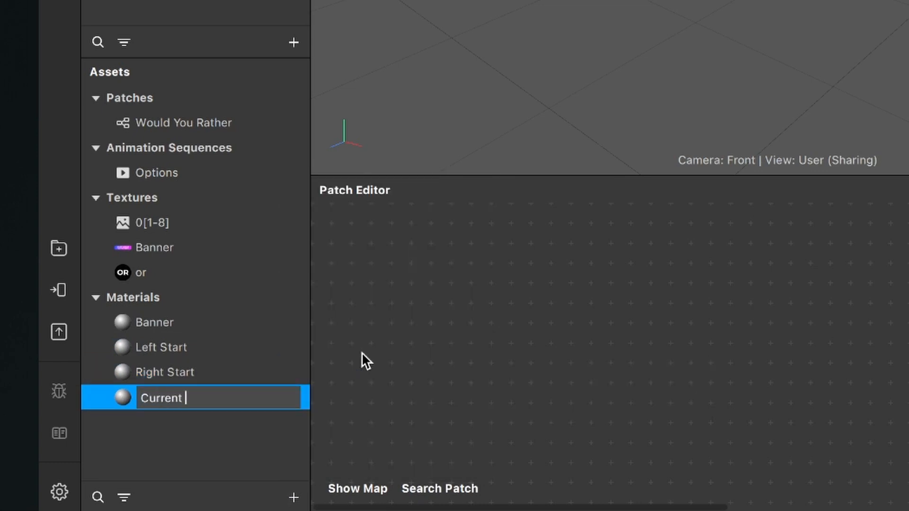
type(" Selection")
key("Return")
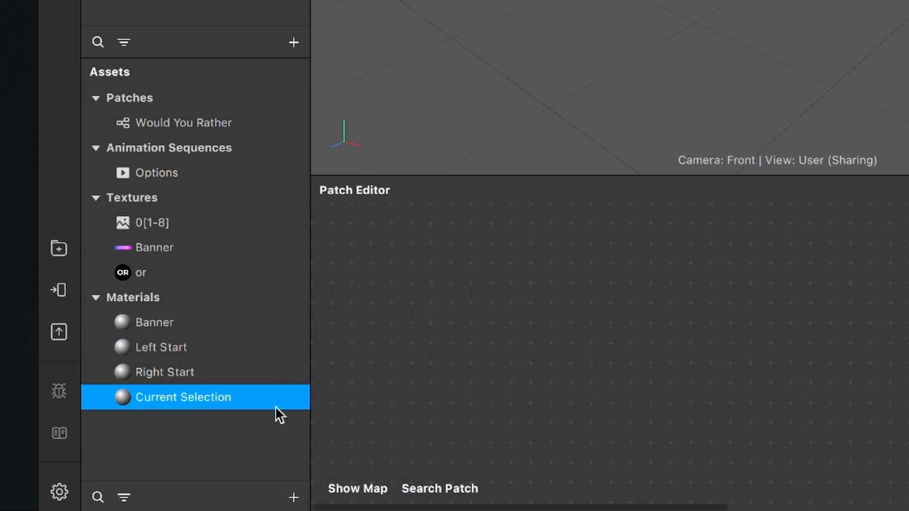
- Create a fifth material in the assets and name it Options
left_click(295, 497)
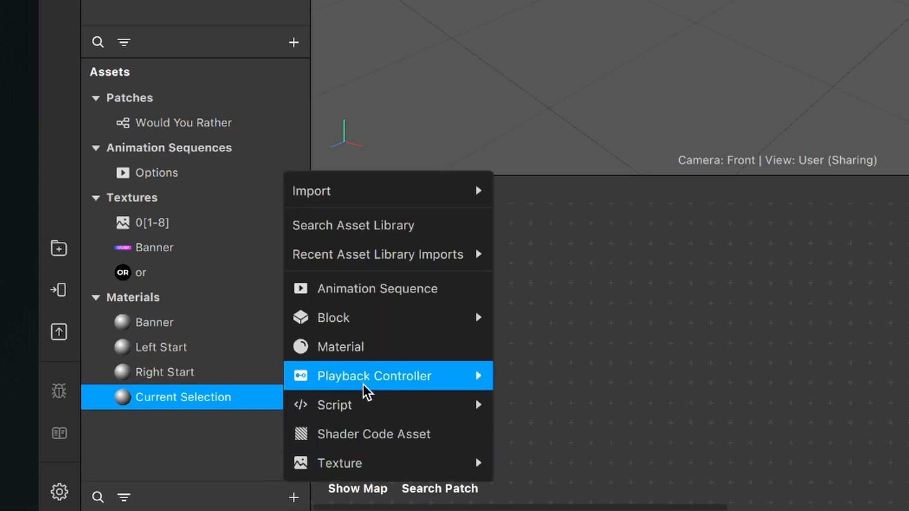
left_click(364, 353)
type("Options")
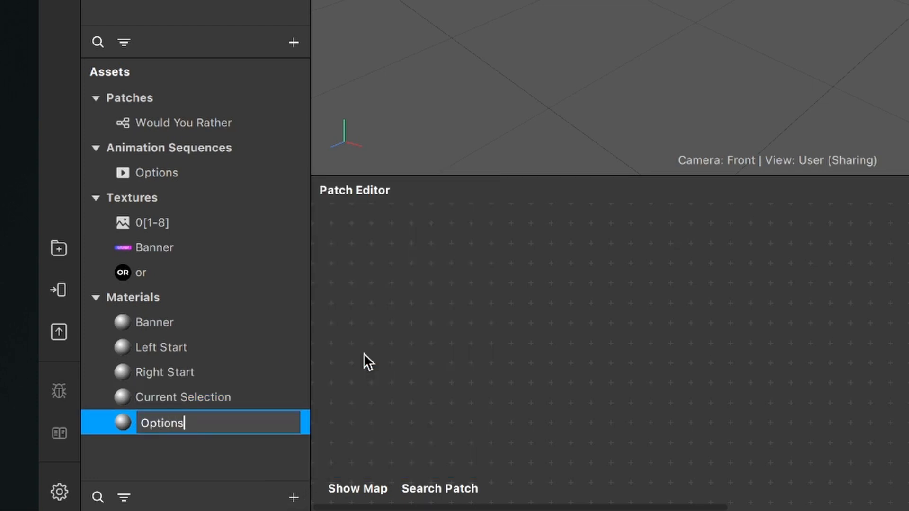
key("Return")
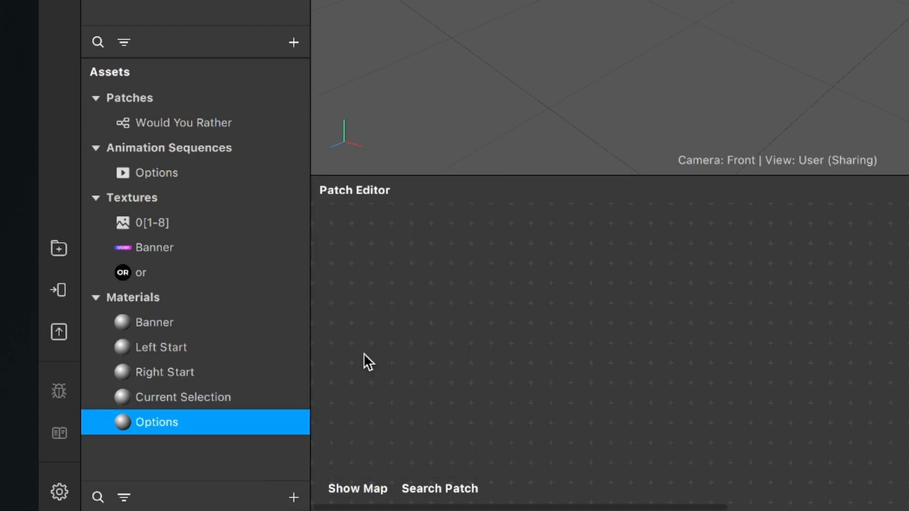
- Select all five materials, from Banner to Options, and set their shader type to Flat
left_click(205, 324, "shift")
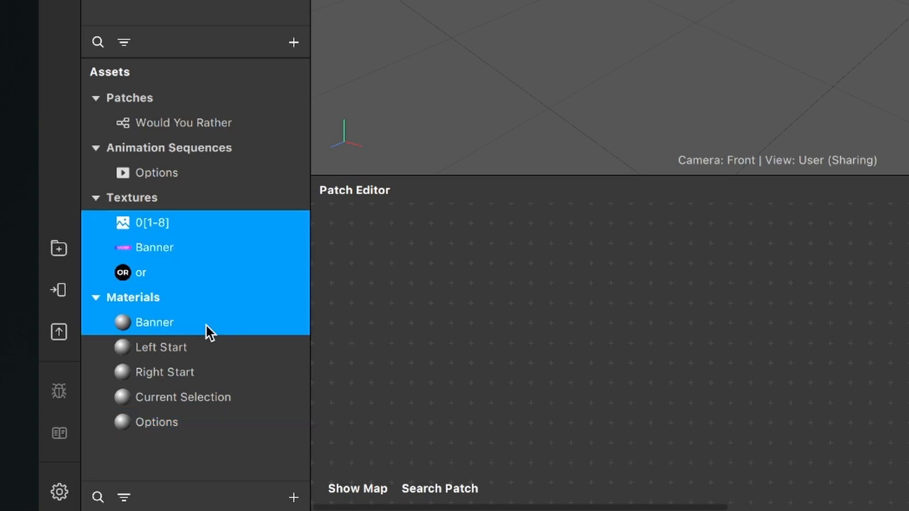
left_click(180, 414)
left_click(183, 317, "shift")
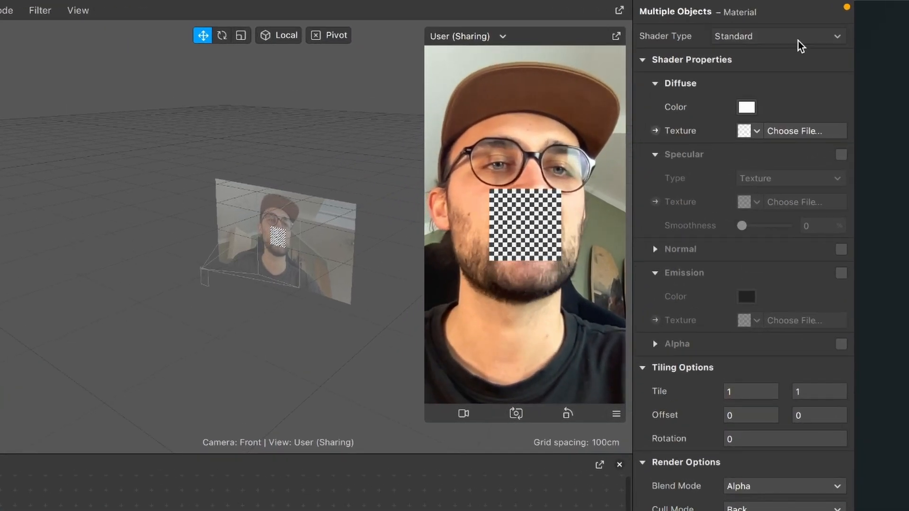
left_click(821, 29)
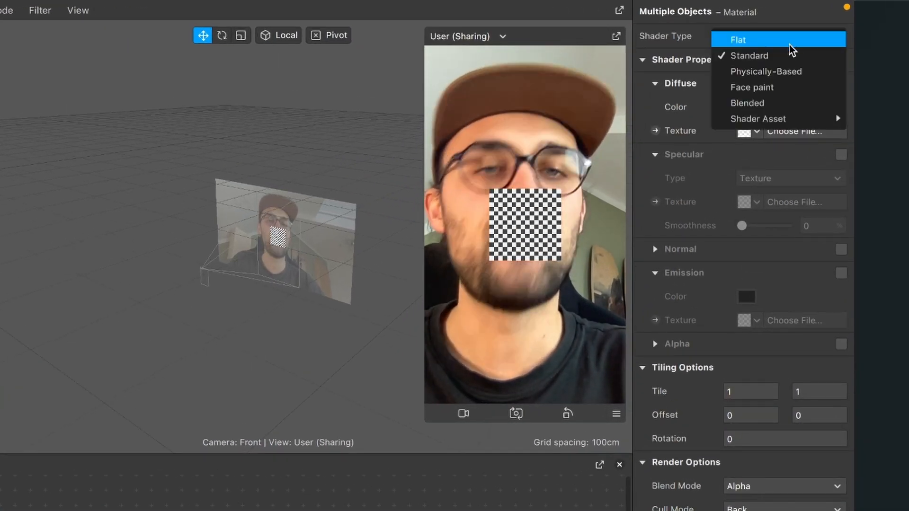
left_click(789, 44)
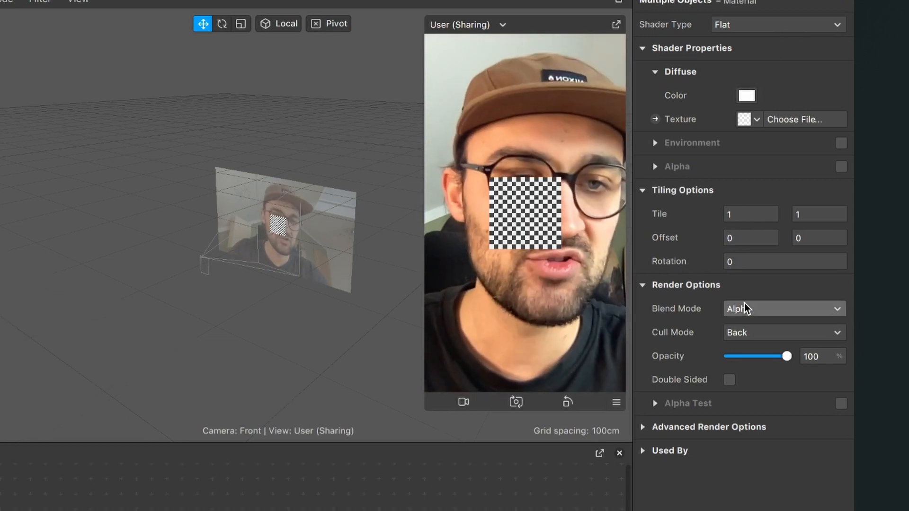
- Turn off Use Depth Test and Write to Depth in the advanced render options of the five selected materials
left_click(643, 439)
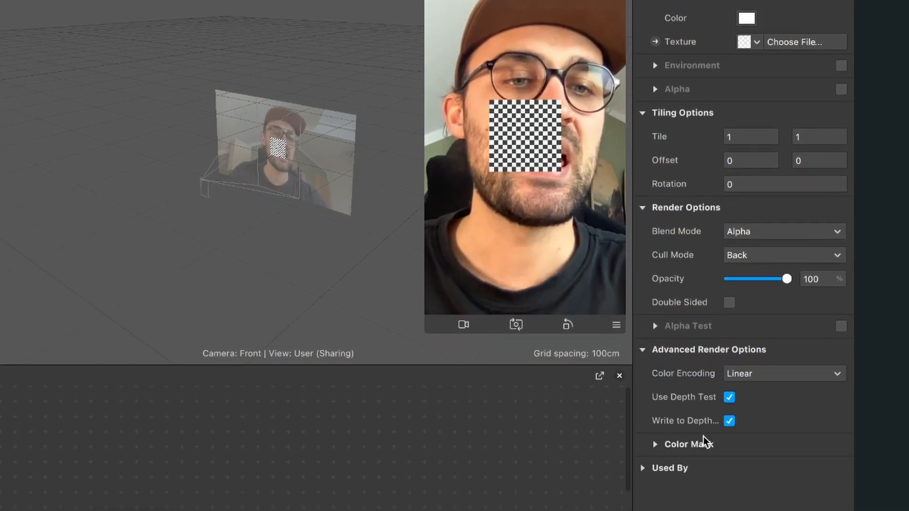
left_click(730, 400)
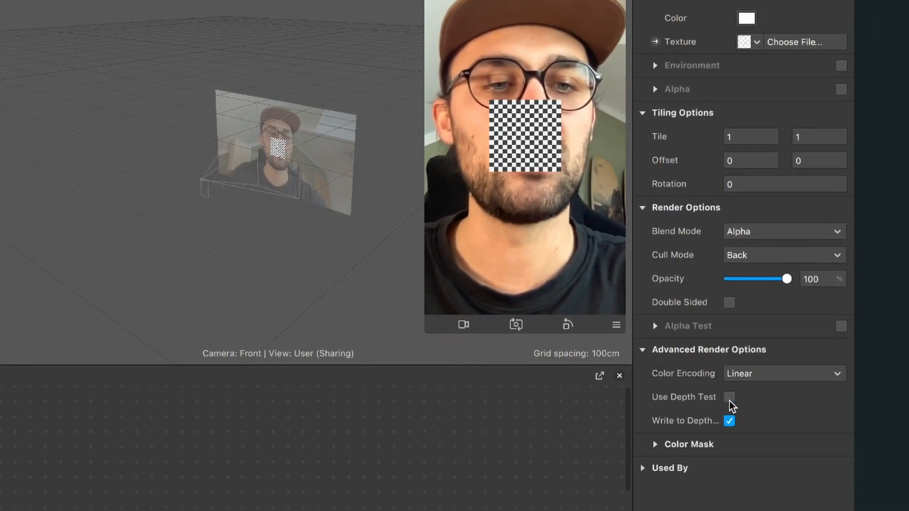
left_click(730, 421)
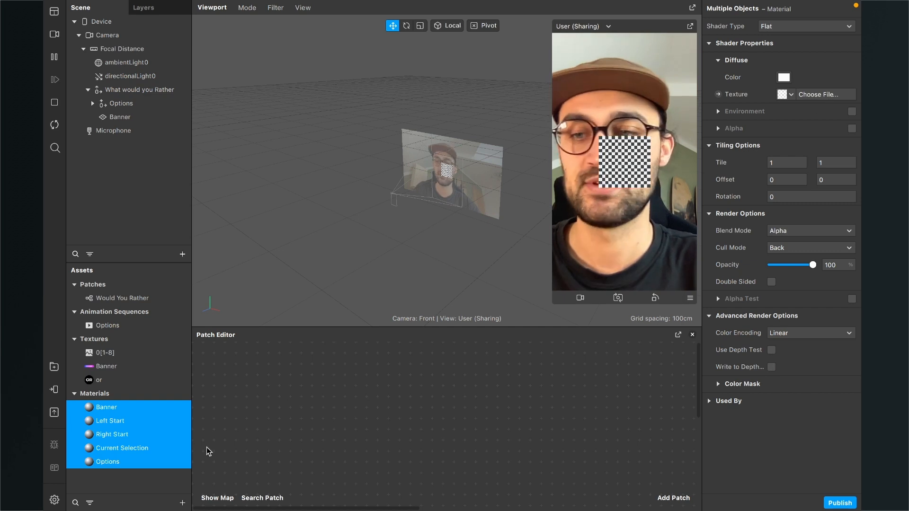
- Assign the Banner texture as the diffuse texture of the Banner material
left_click(119, 406)
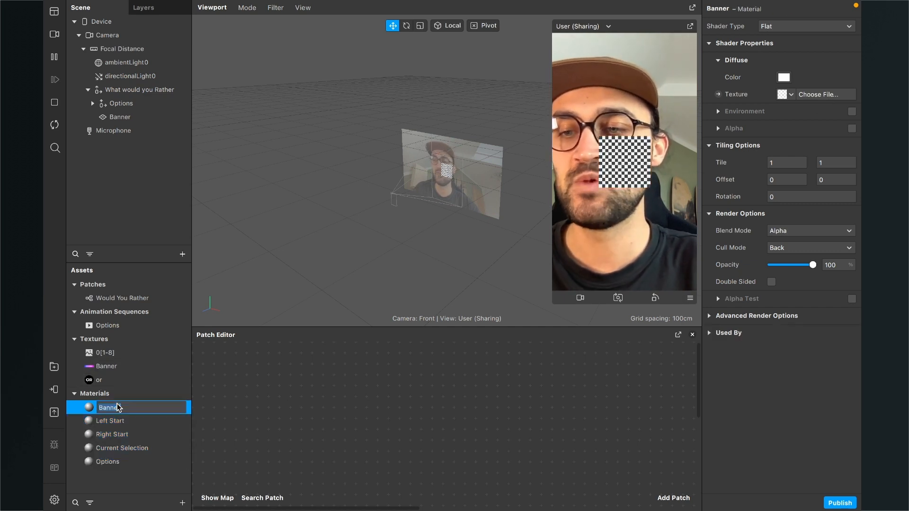
left_click(95, 434)
double_click(112, 411)
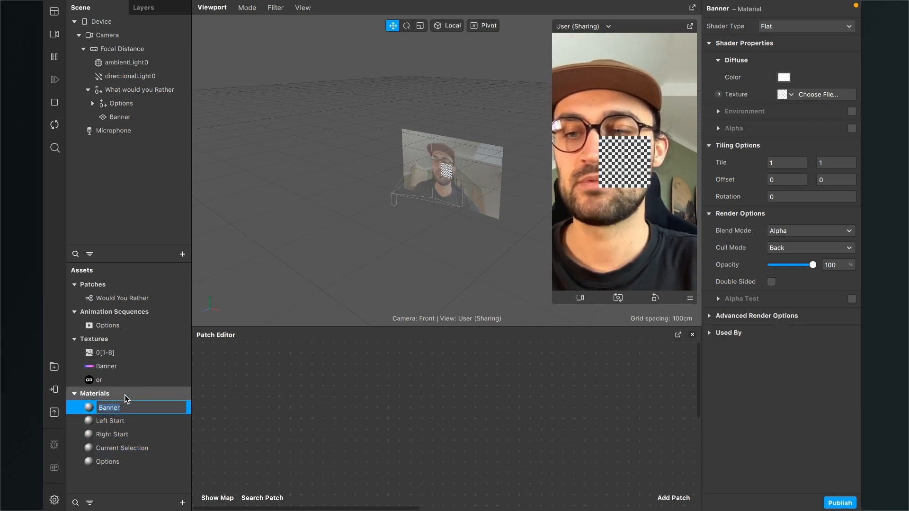
left_click(515, 364)
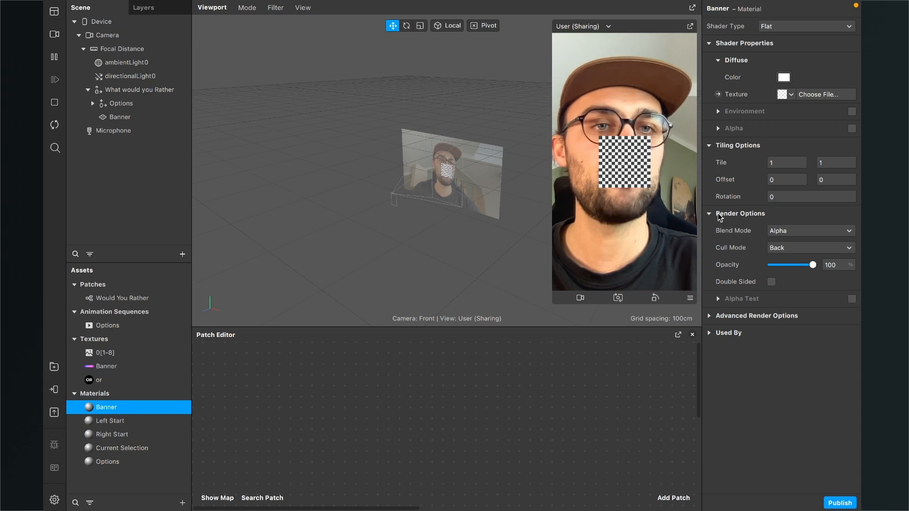
left_click(789, 95)
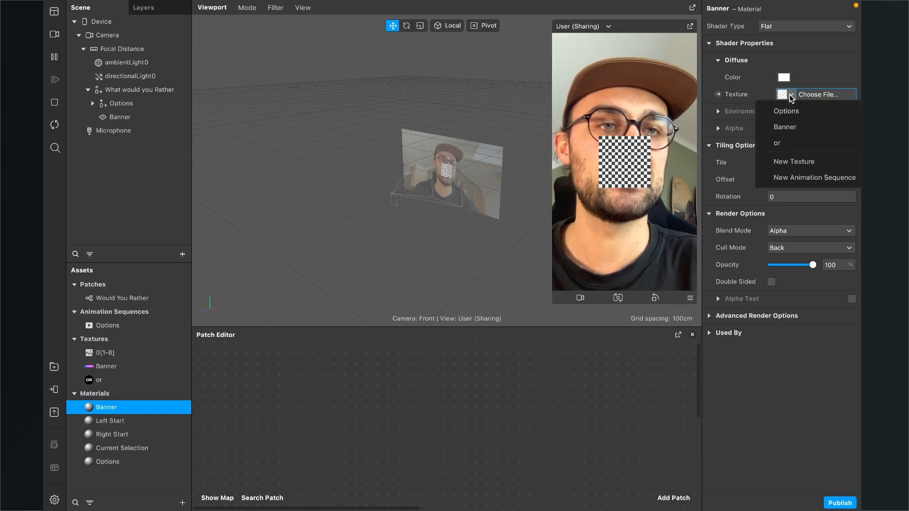
left_click(785, 128)
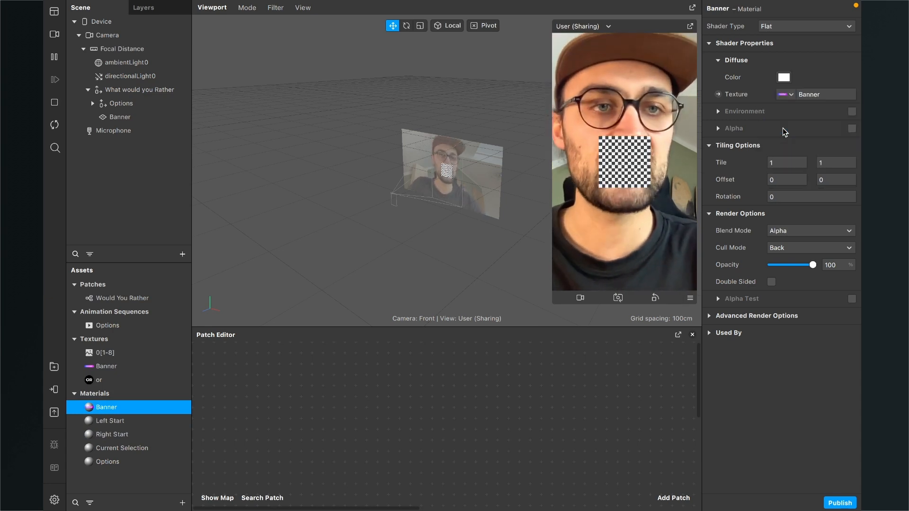
left_click(135, 421)
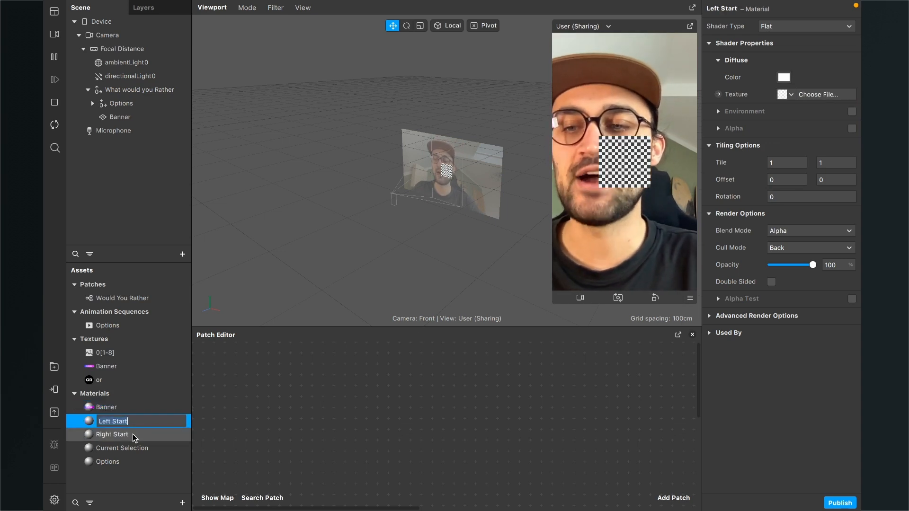
left_click(133, 434)
double_click(134, 422)
left_click(122, 433)
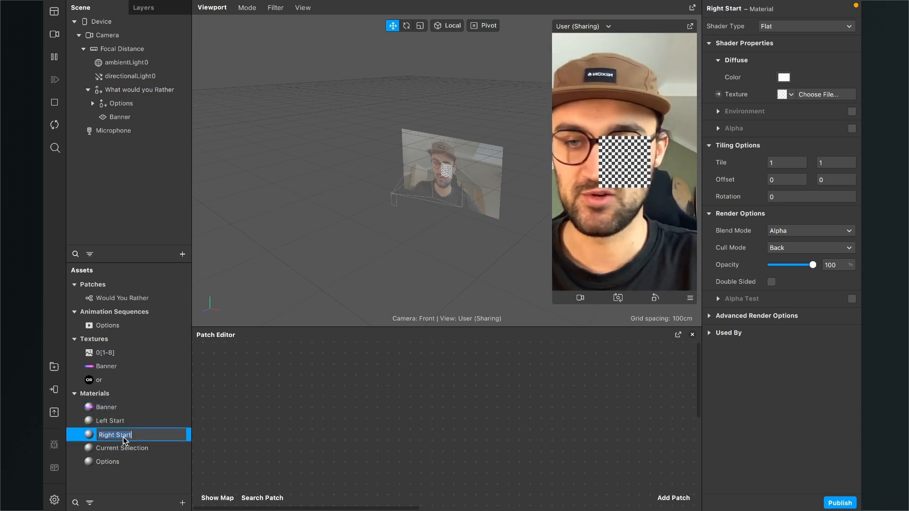
double_click(127, 431)
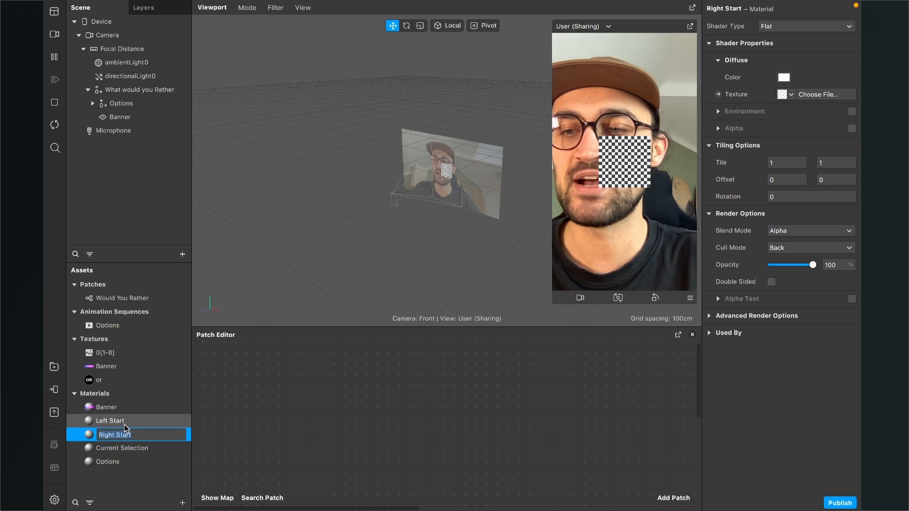
double_click(121, 450)
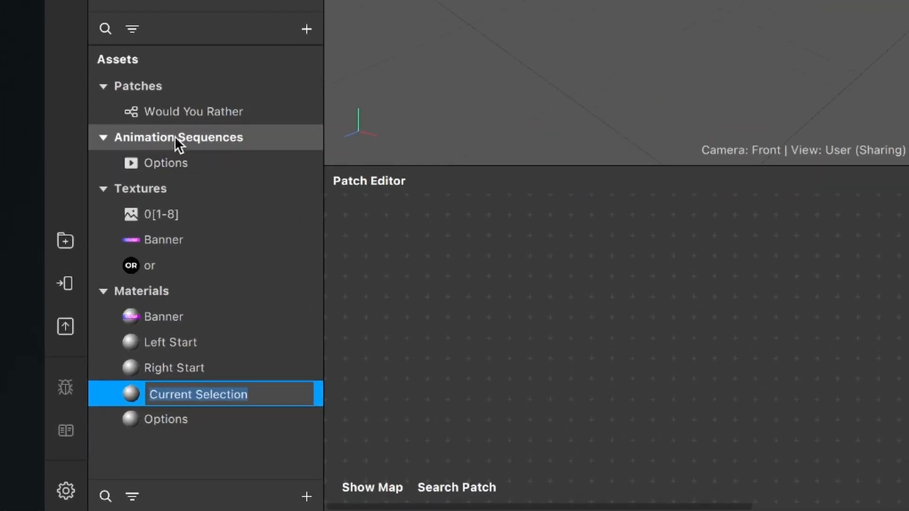
- Duplicate the Options animation sequence and rename the copy Left Start
left_click(164, 162)
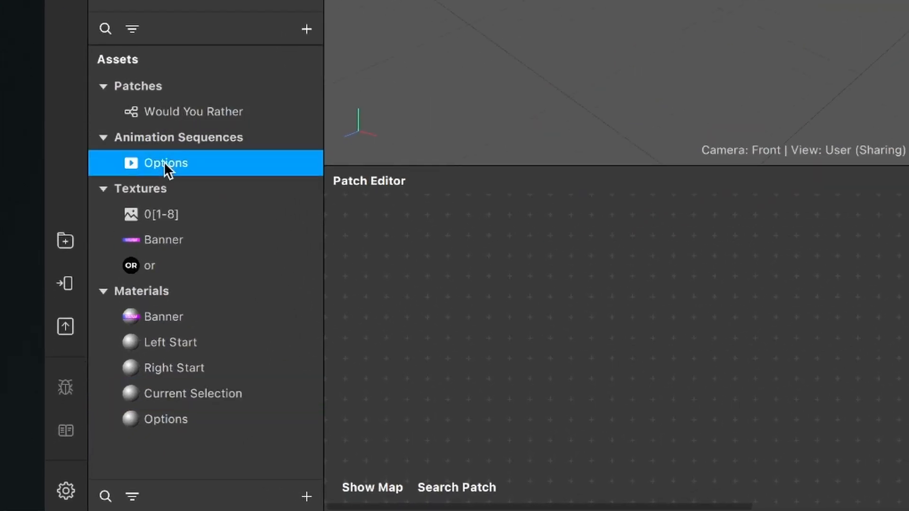
right_click(164, 162)
left_click(207, 311)
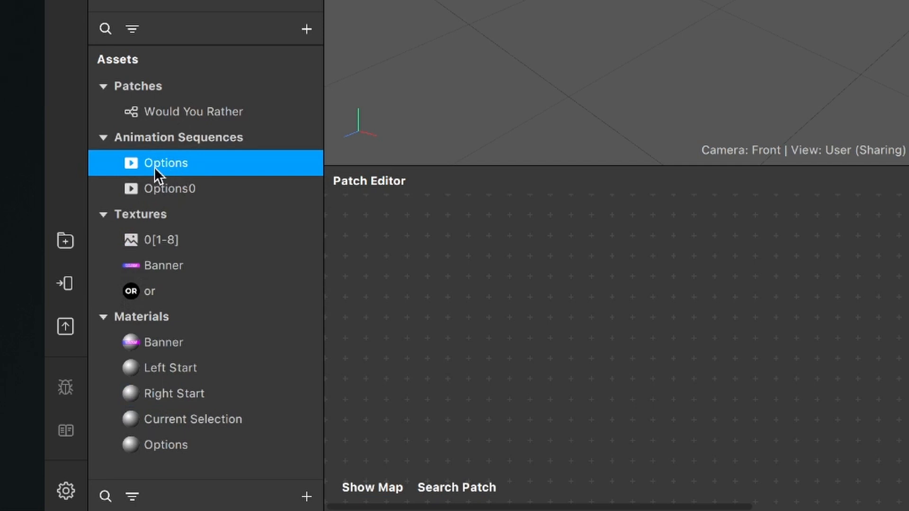
left_click(181, 198)
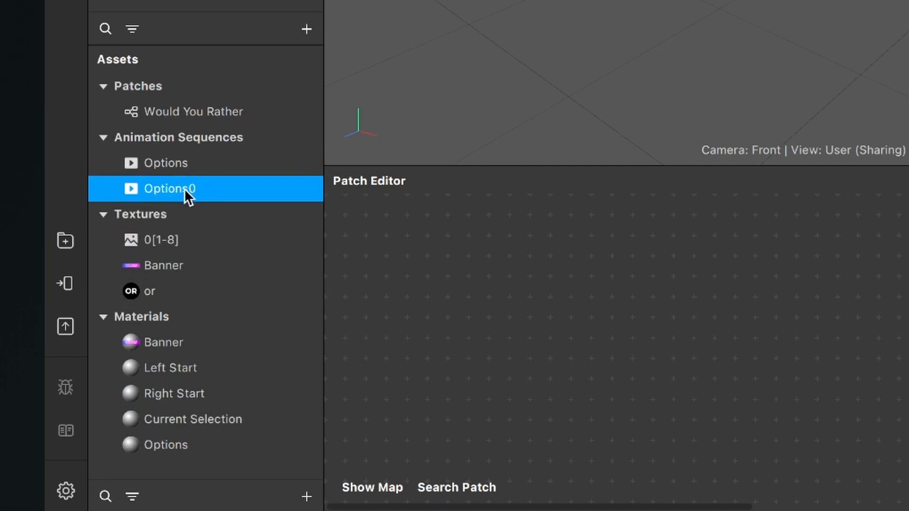
double_click(183, 190)
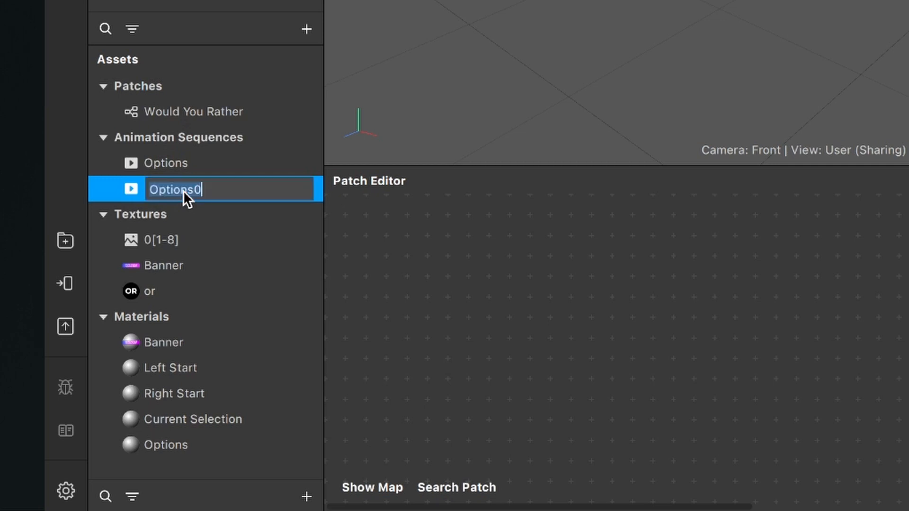
type("Left Start")
key("Return")
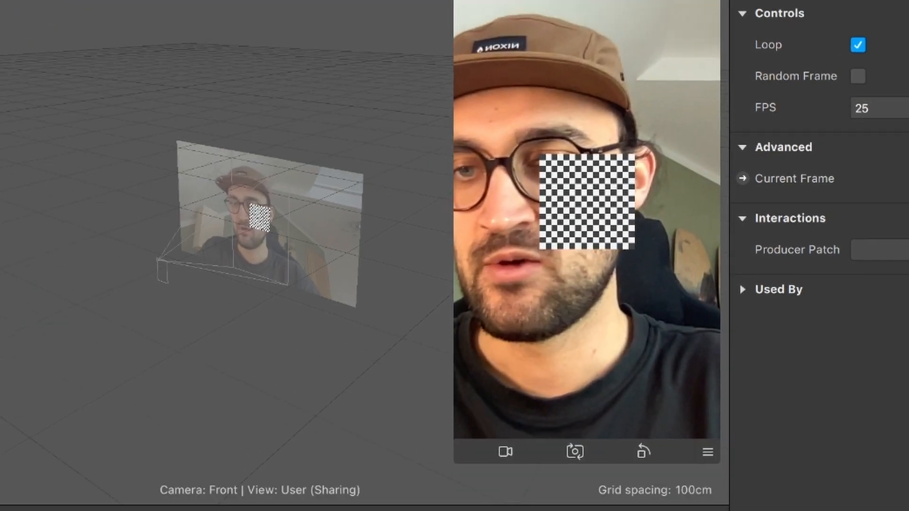
- Duplicate the Left Start animation sequence and rename the copy Right Start
right_click(52, 298)
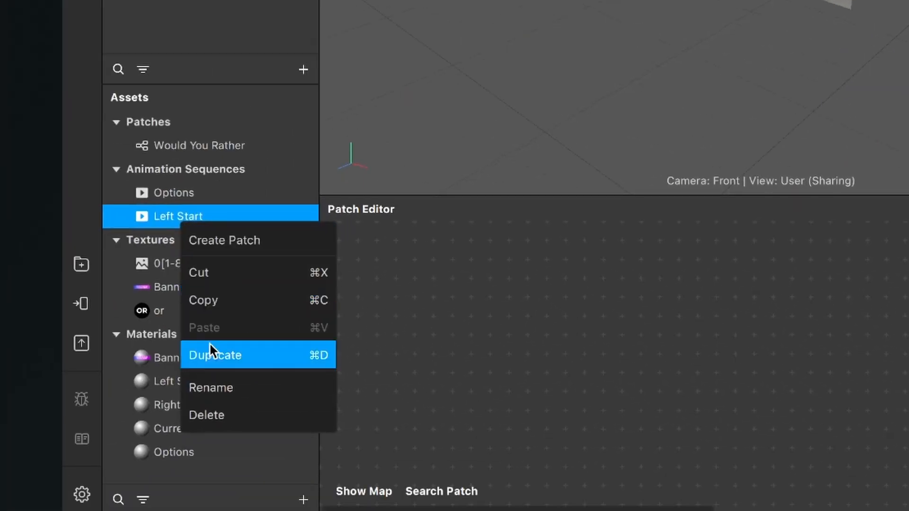
left_click(210, 355)
double_click(208, 241)
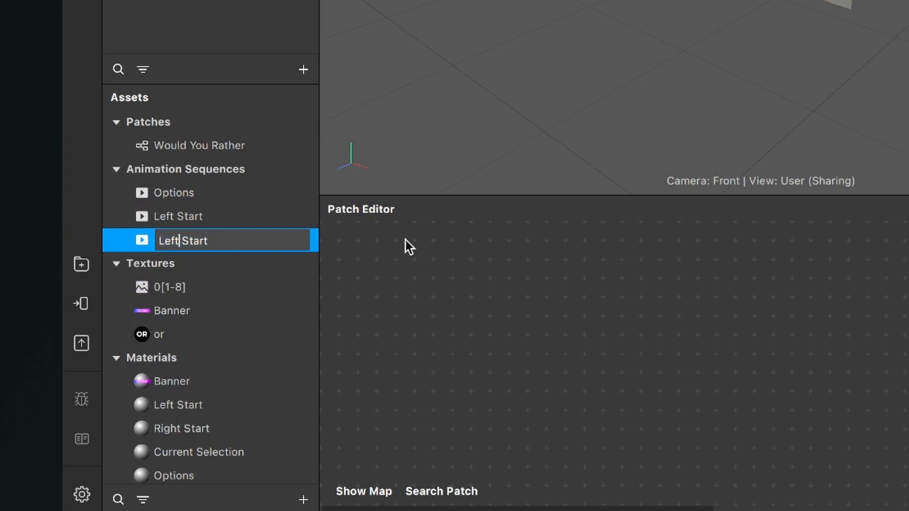
key("BackSpace")
key("BackSpace")
key("BackSpace")
key("BackSpace")
type("Right")
key("Return")
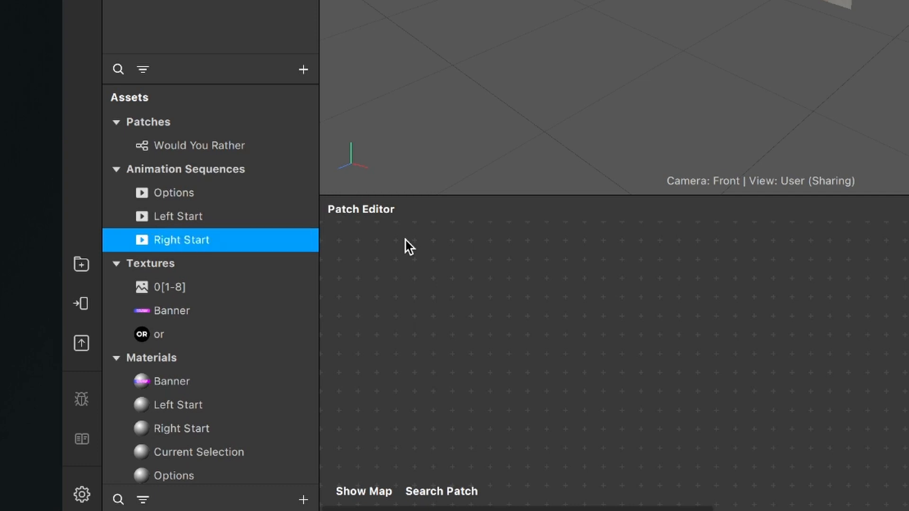
- Duplicate the Right Start animation sequence and rename the copy Current Selection
right_click(165, 239)
left_click(220, 380)
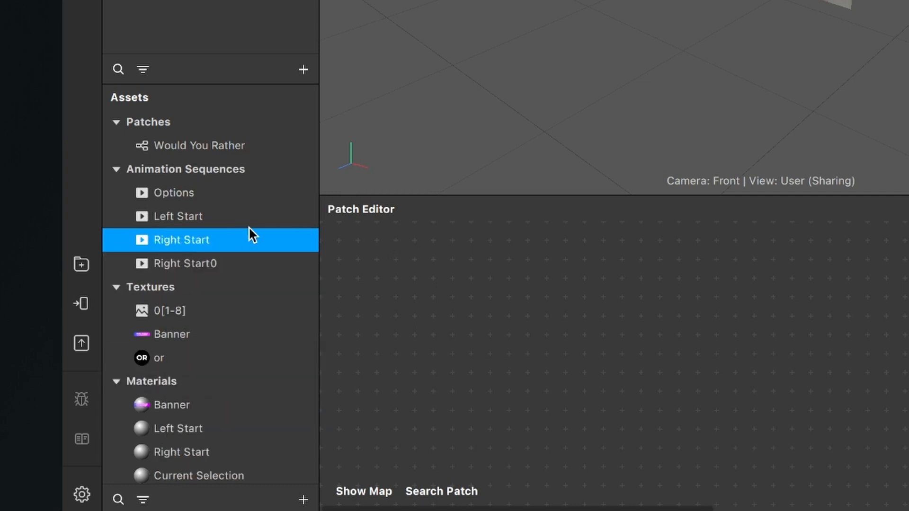
scroll(246, 232, "down", 2)
double_click(216, 236)
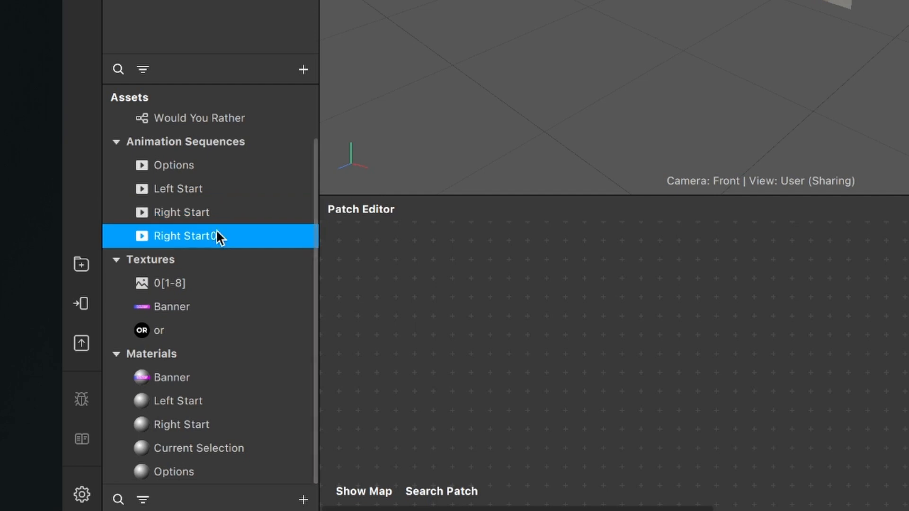
type("Current")
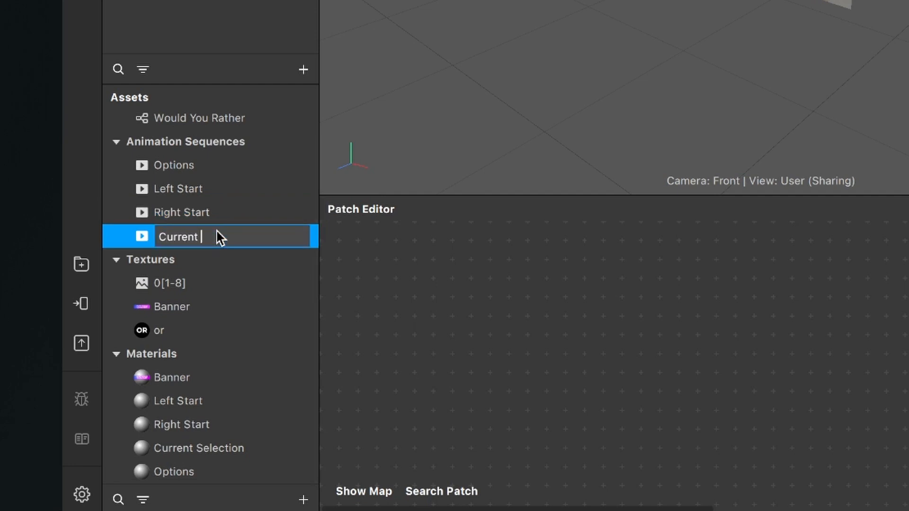
type(" Selection")
key("Return")
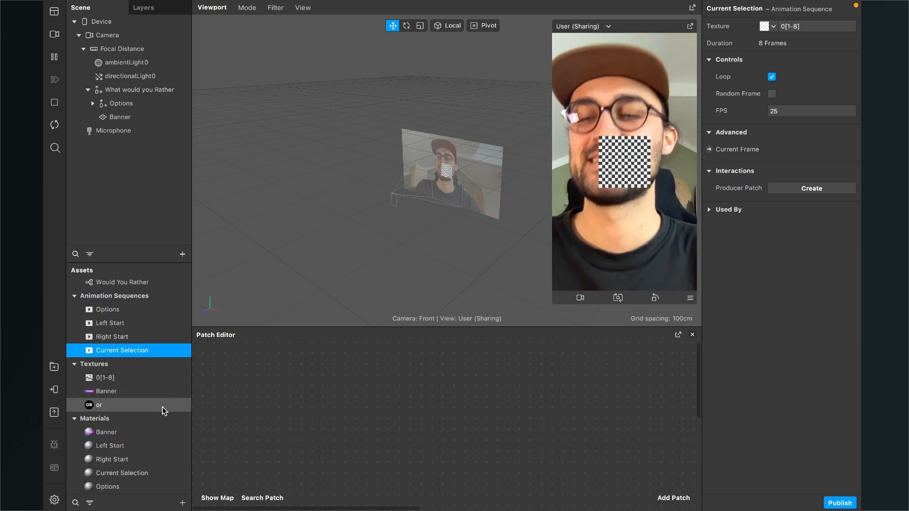
- Assign the Left Start and Right Start animation sequences as diffuse textures of the materials with the same names
double_click(121, 447)
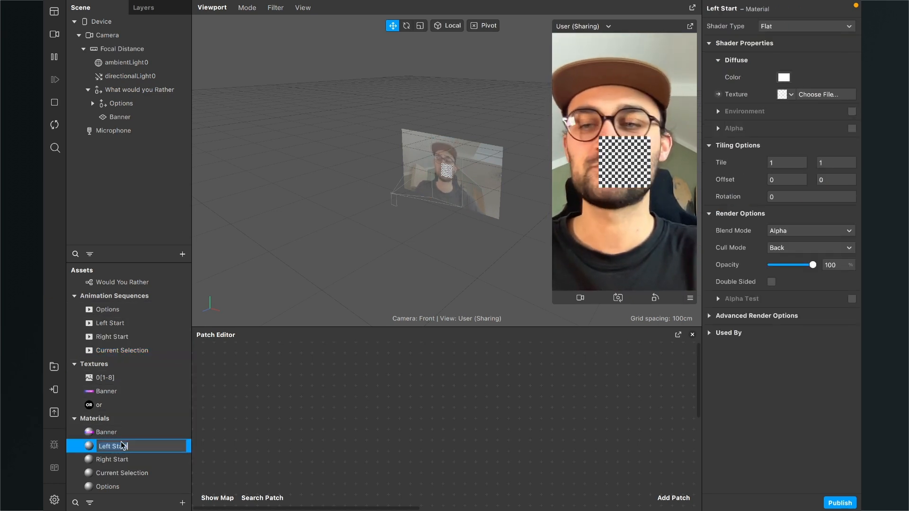
left_click(234, 402)
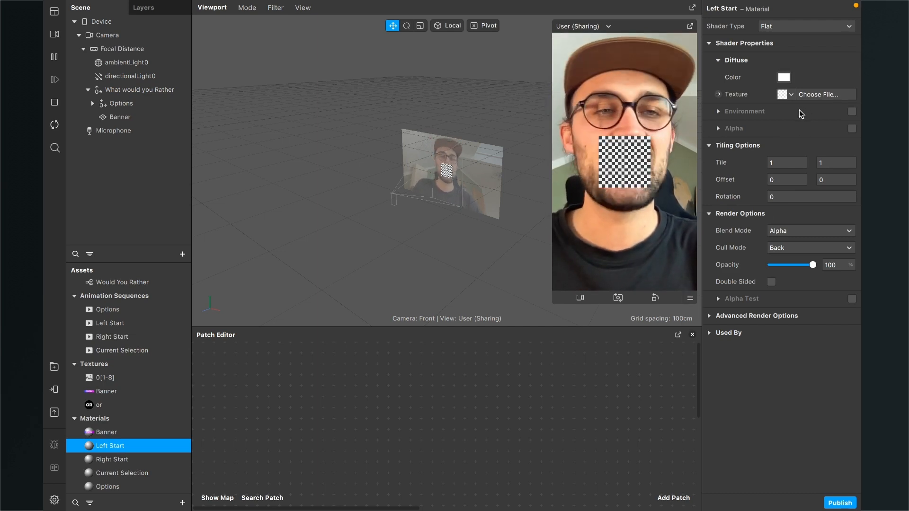
left_click(791, 96)
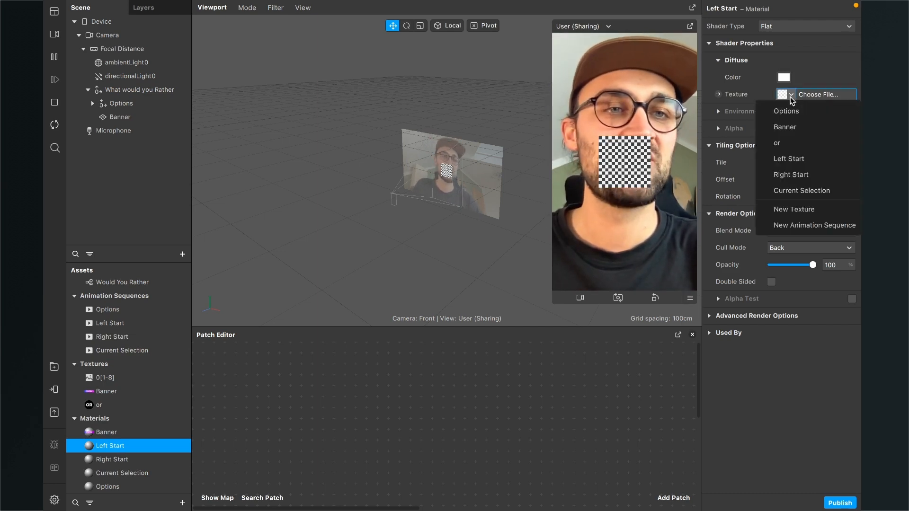
left_click(789, 159)
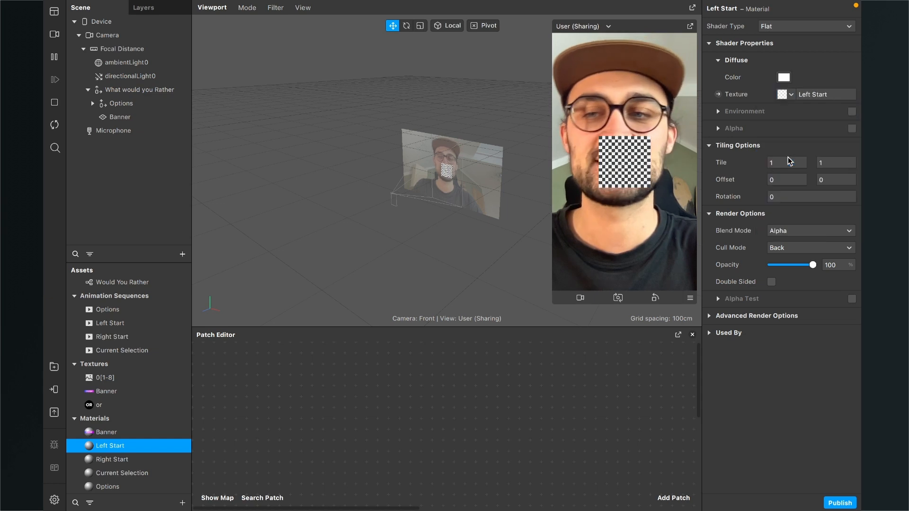
left_click(118, 460)
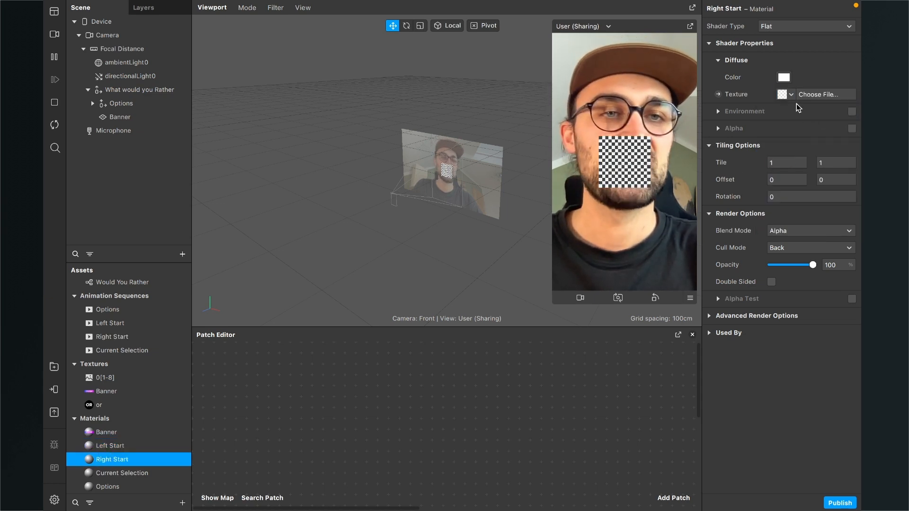
left_click(788, 94)
left_click(786, 174)
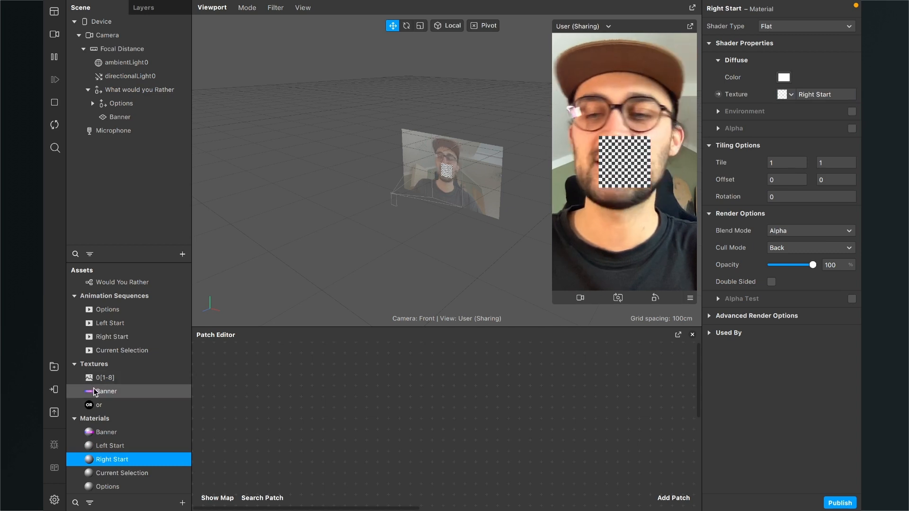
- Set the diffuse textures of the Current Selection and Options materials to their same-named animation sequences
left_click(128, 473)
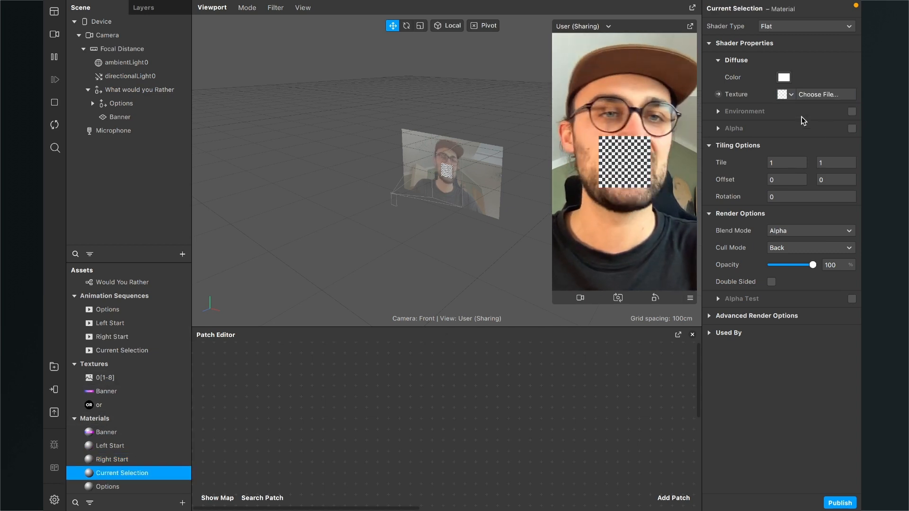
left_click(790, 94)
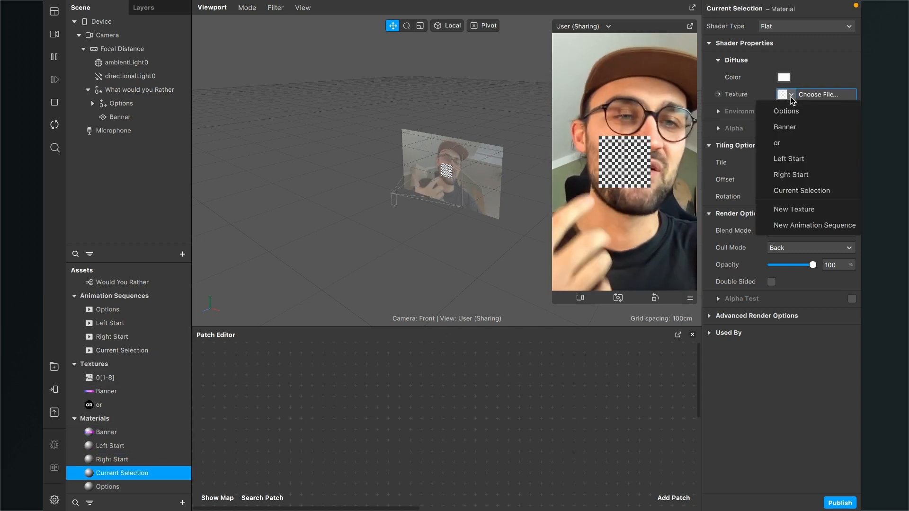
left_click(788, 191)
left_click(125, 487)
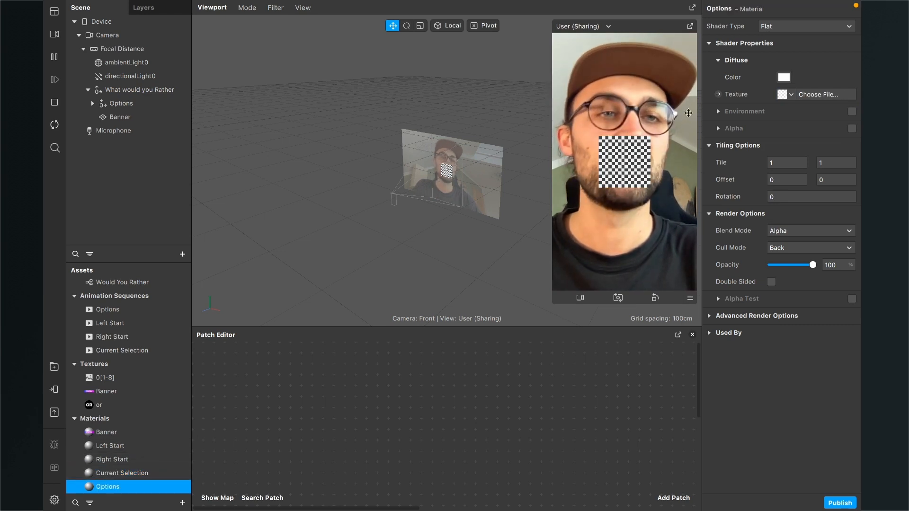
left_click(790, 95)
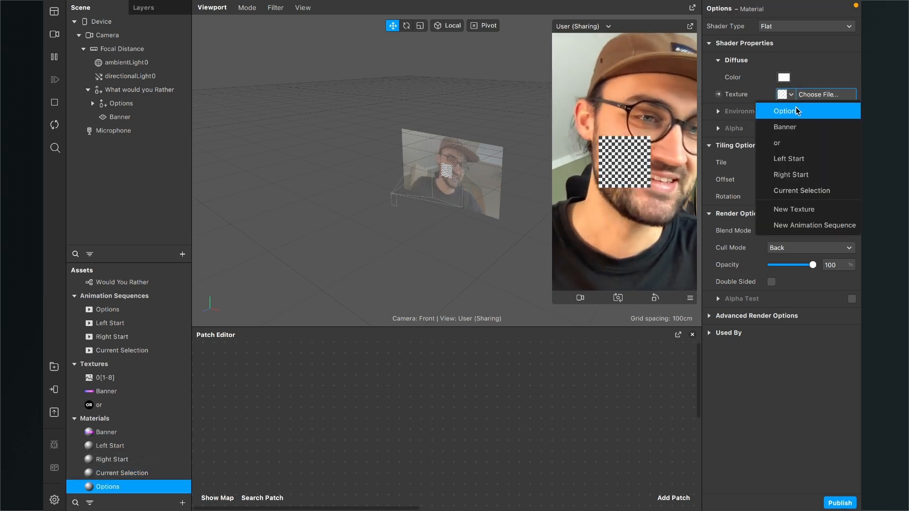
left_click(790, 111)
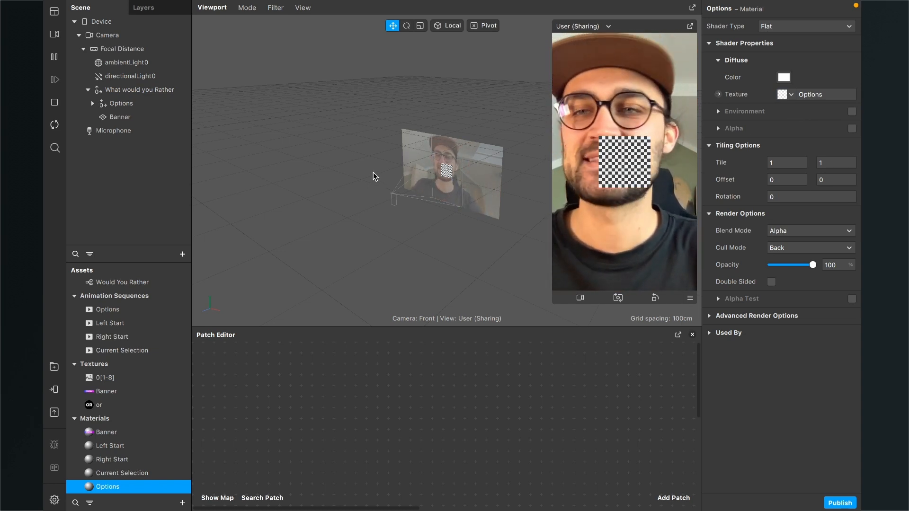
- Apply the Banner material to the Banner plane in the scene
left_click(118, 120)
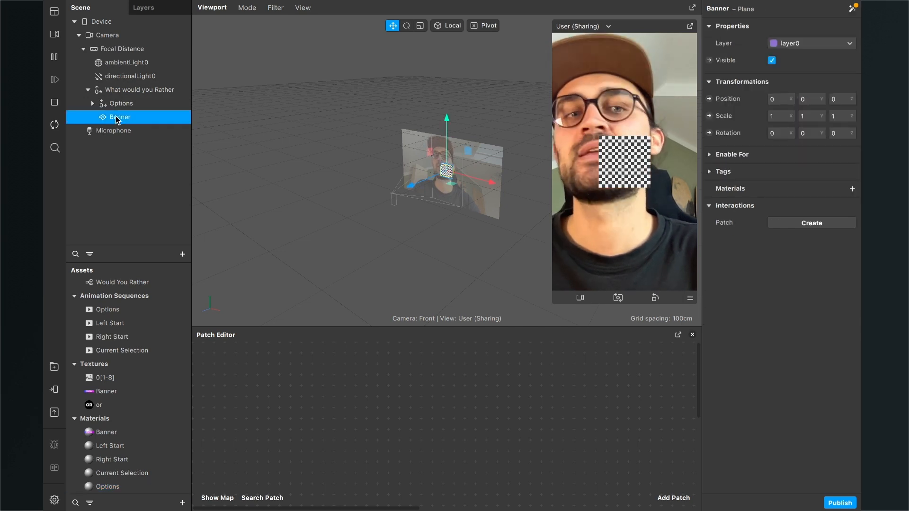
left_click(852, 189)
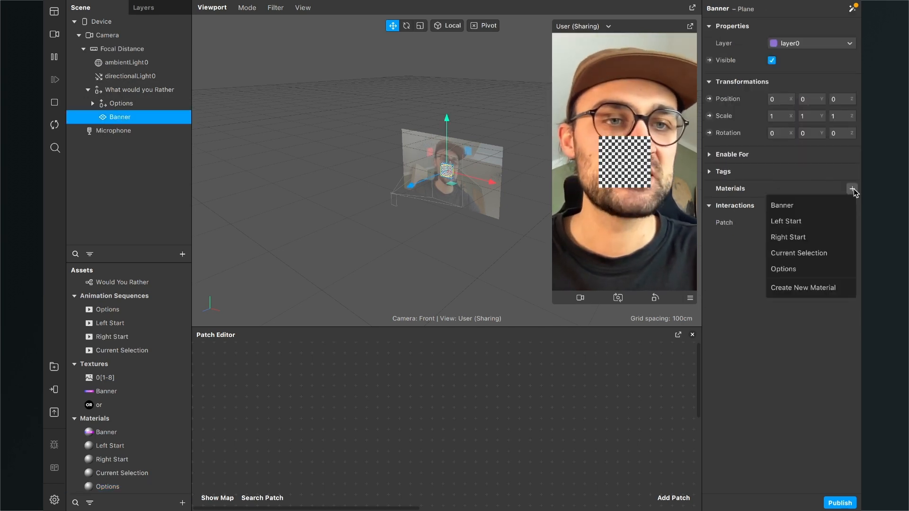
left_click(802, 207)
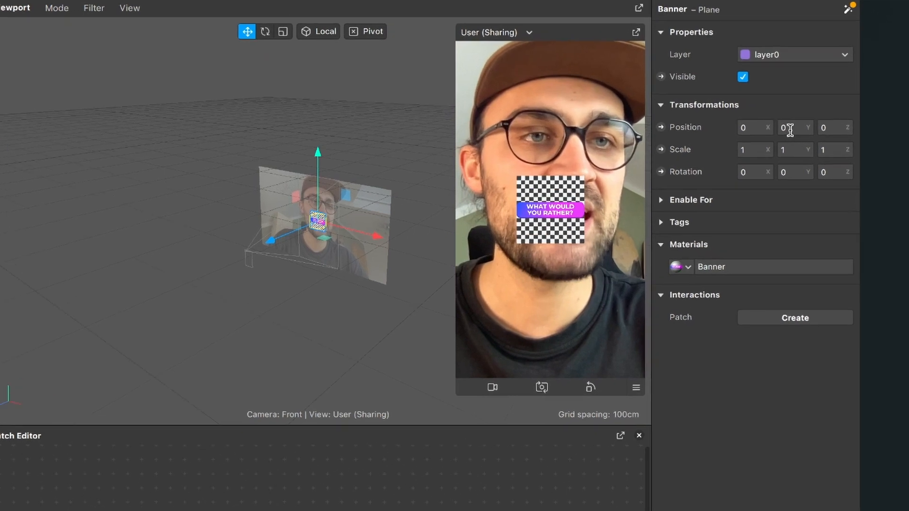
- Set the Banner plane's Y position to 0,11 and its X and Y scale to 2,4
left_click(790, 129)
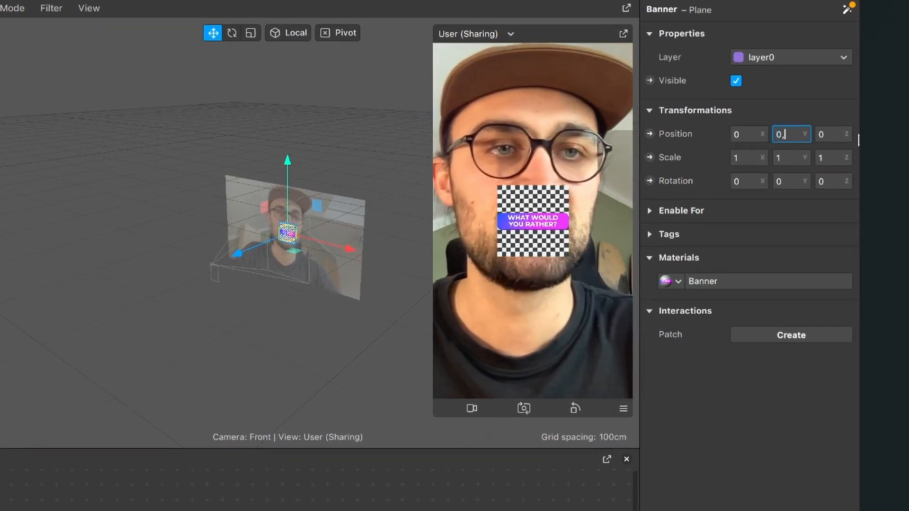
type(",11")
key("Return")
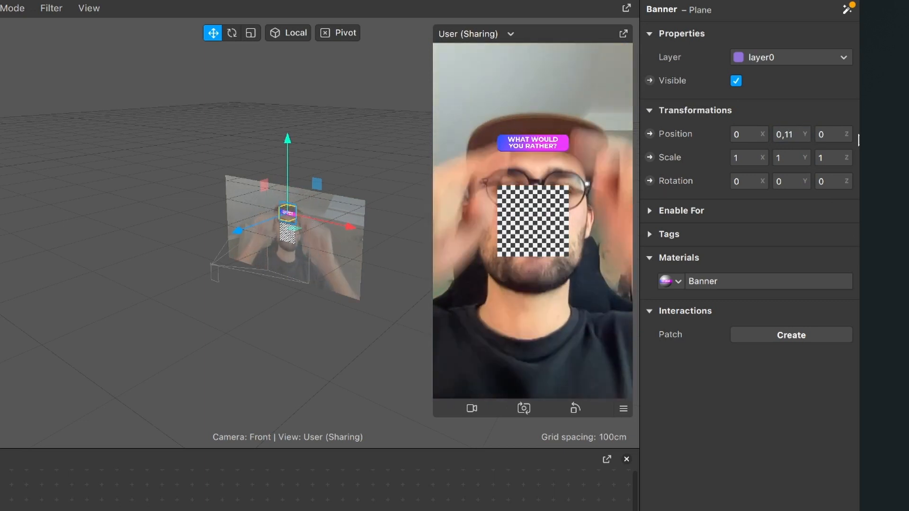
left_click(750, 159)
type("2,")
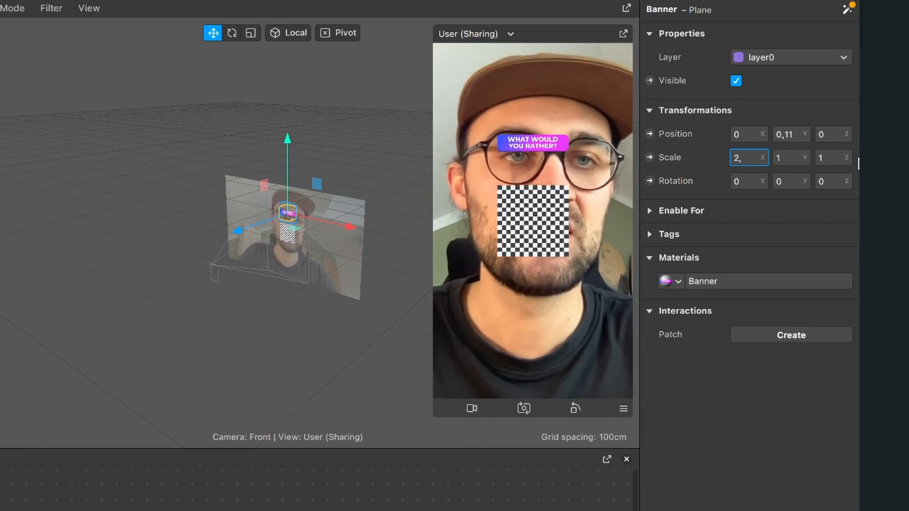
type("4")
key("Return")
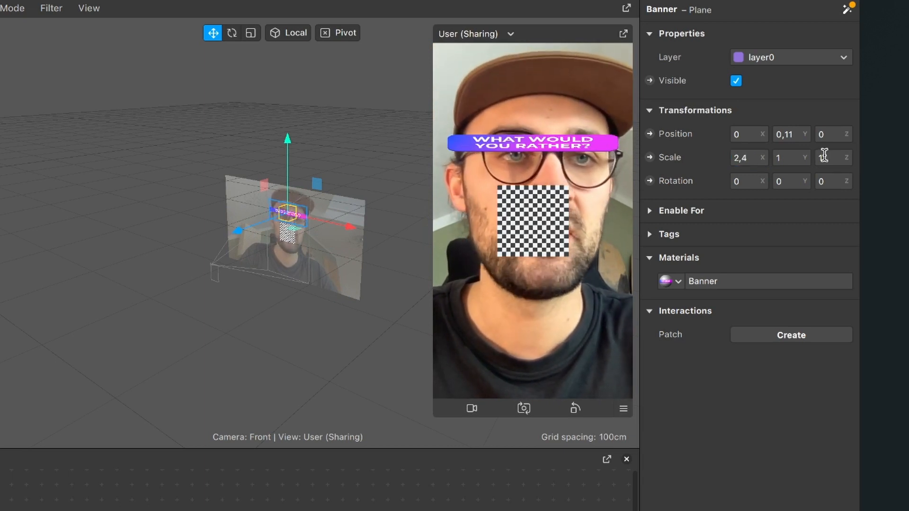
left_click(784, 158)
type("2,4")
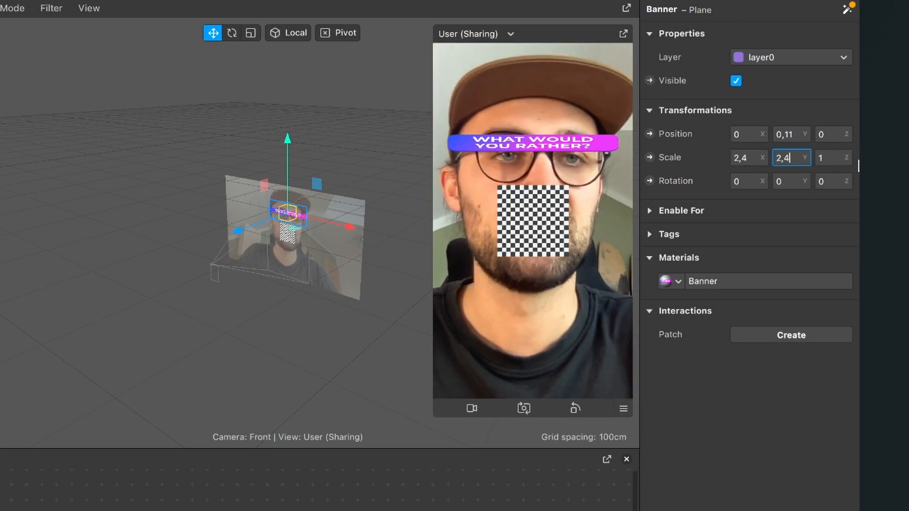
key("Return")
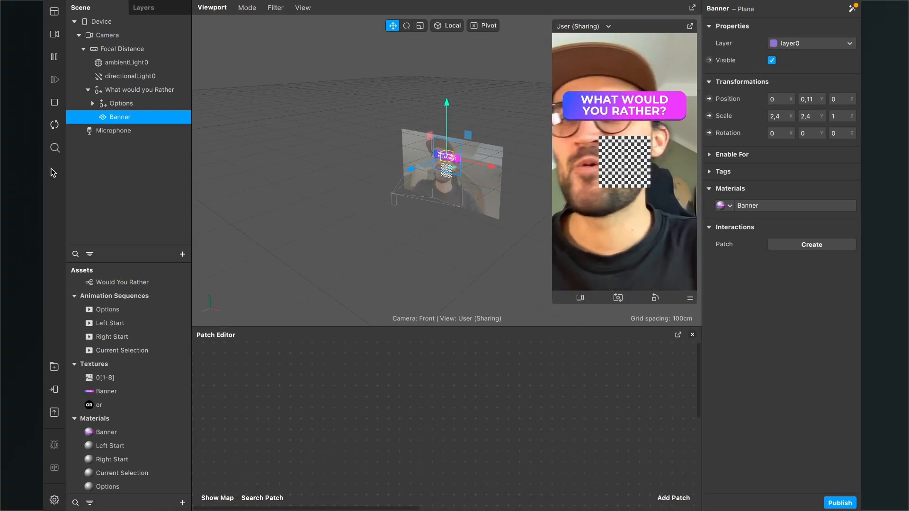
- Apply the Left Start material to the Left Start plane inside the Left group of Options
left_click(94, 103)
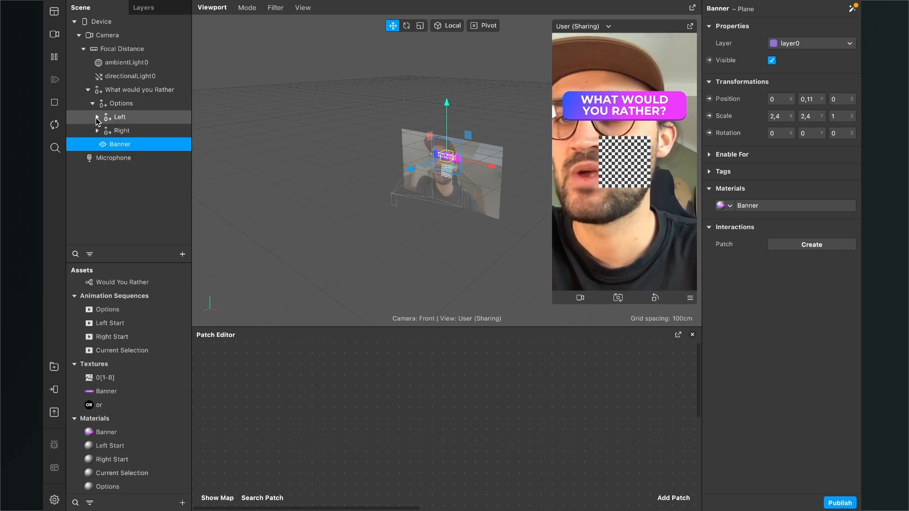
left_click(97, 117)
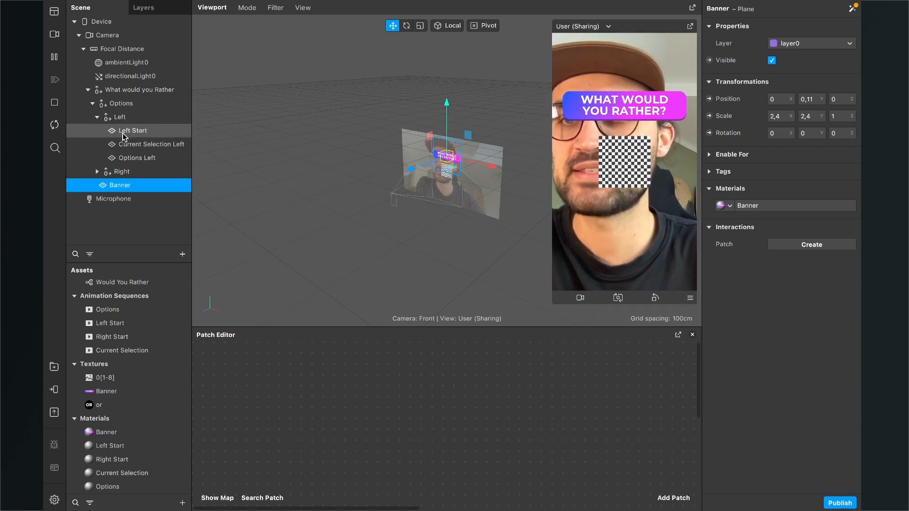
left_click(124, 134)
left_click(857, 191)
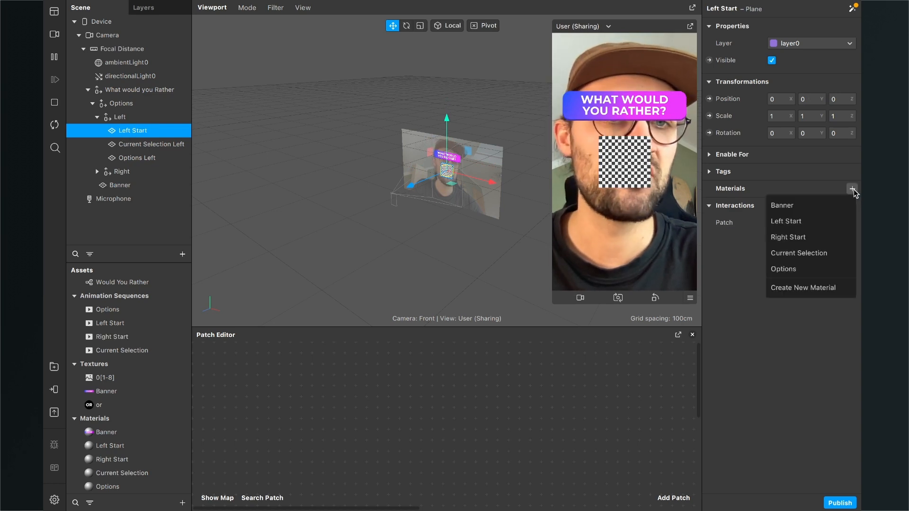
left_click(789, 224)
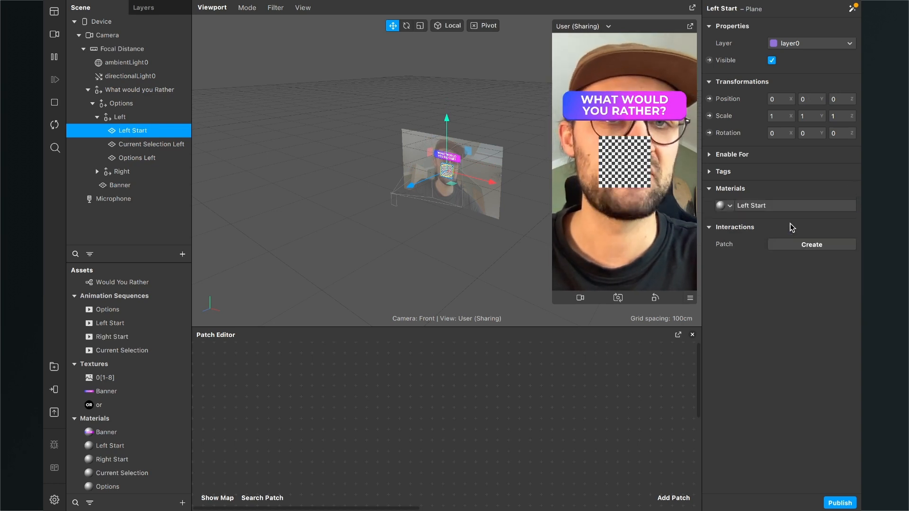
- Apply the Current Selection material to the Current Selection Left plane and the Options material to the Options Left plane
left_click(177, 144)
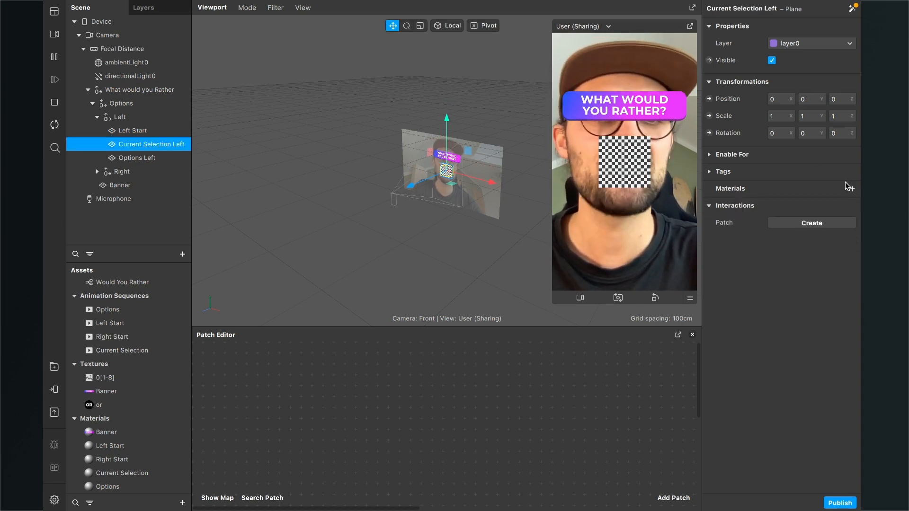
left_click(853, 188)
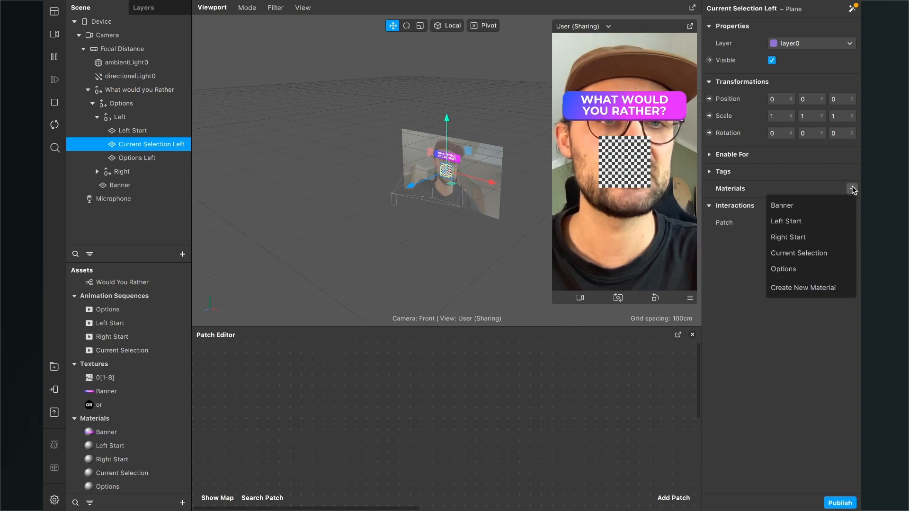
left_click(821, 253)
left_click(126, 161)
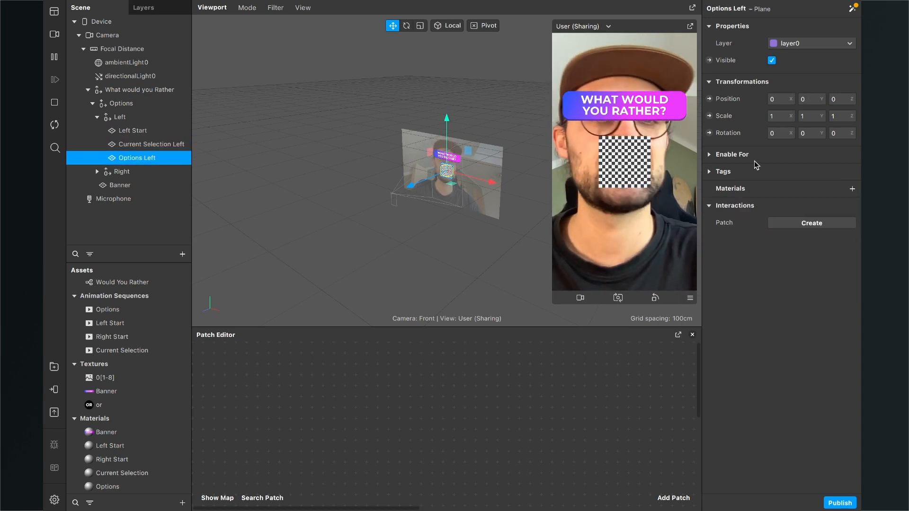
left_click(850, 189)
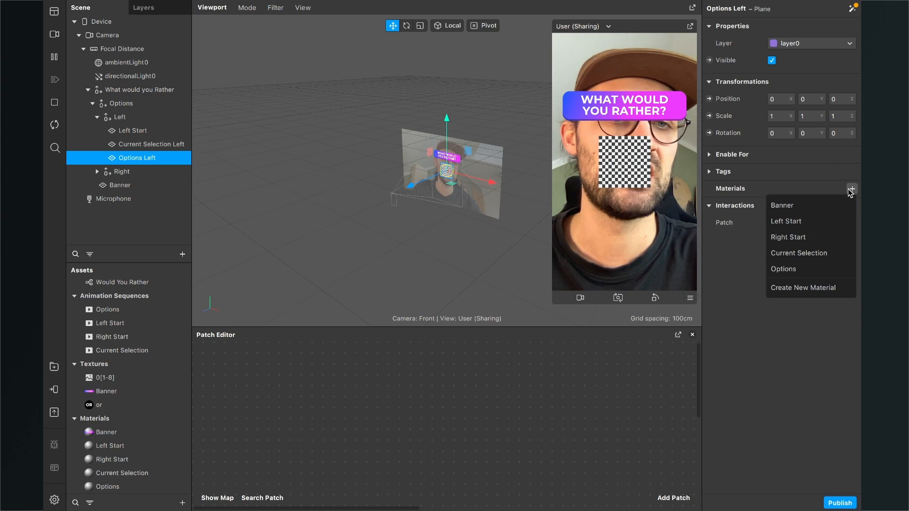
left_click(810, 268)
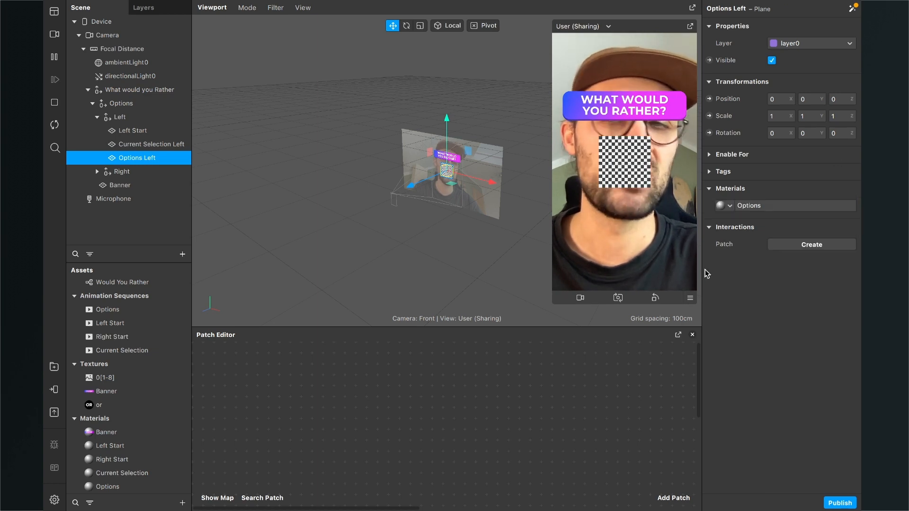
- Apply the Right Start material to the right Start plane inside the Right group
left_click(97, 172)
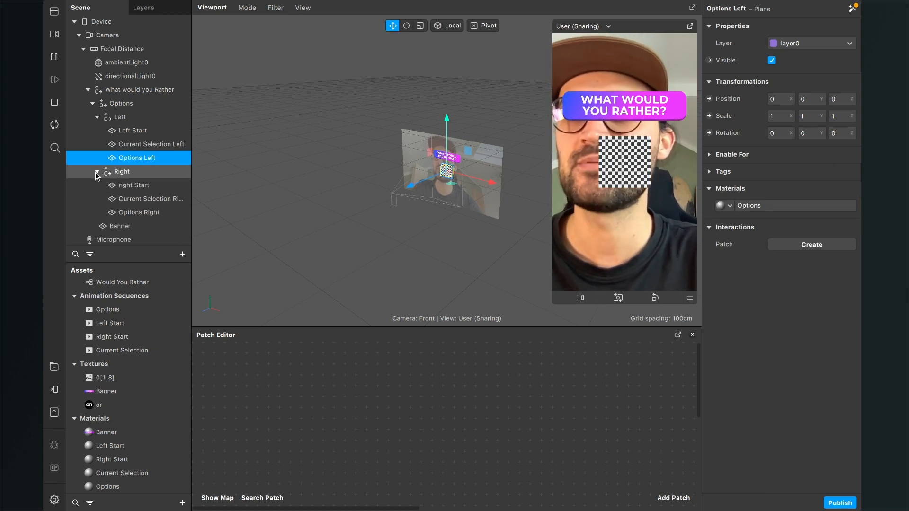
left_click(135, 187)
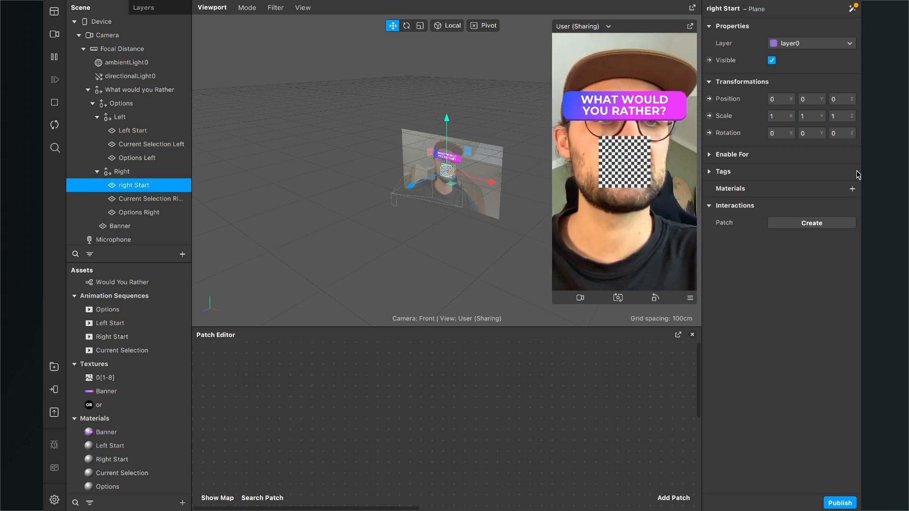
left_click(853, 190)
left_click(799, 238)
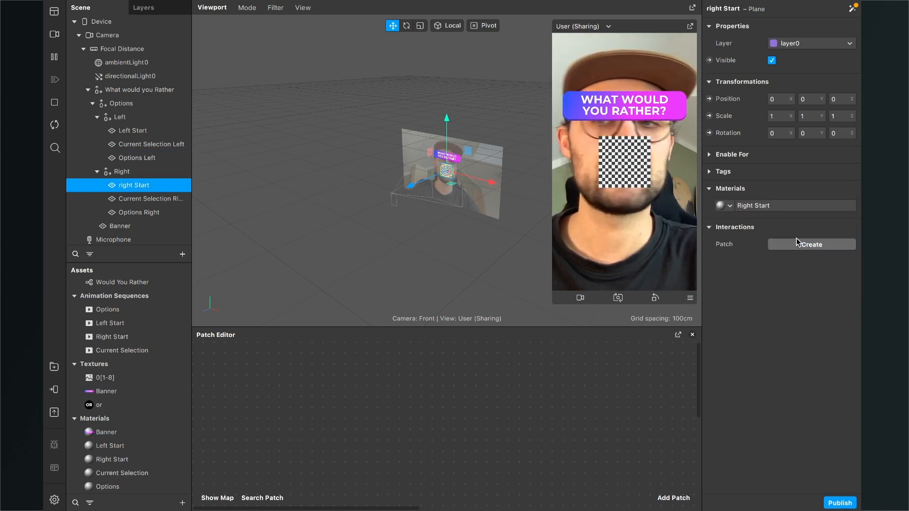
- Apply the Current Selection material to the Current Selection Right plane and the Options material to the Options Right plane
left_click(124, 199)
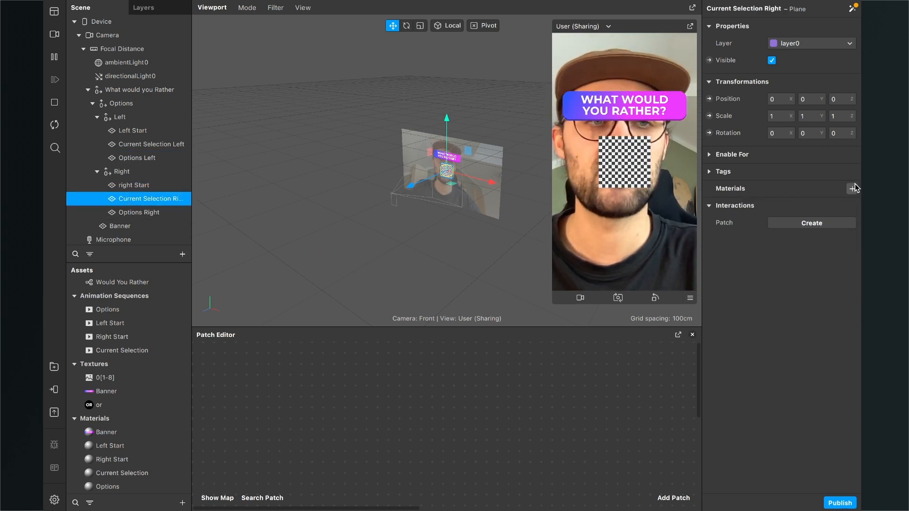
left_click(853, 189)
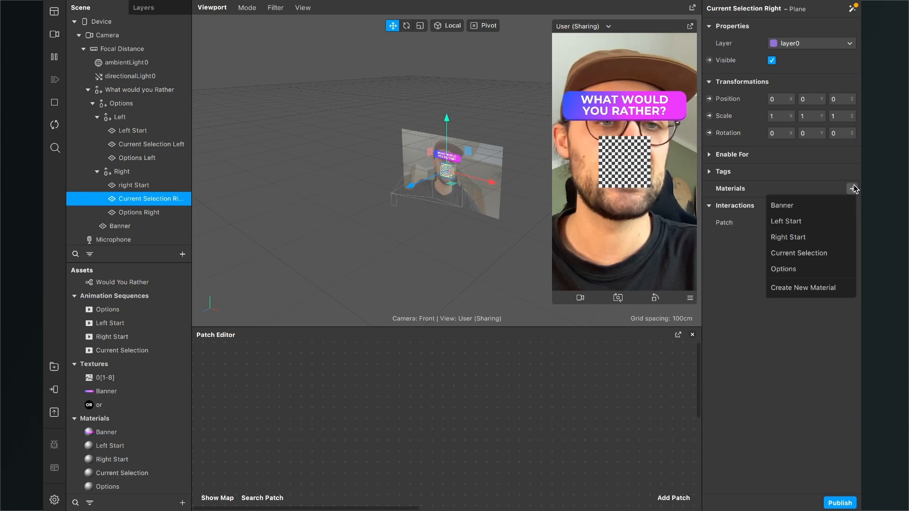
left_click(801, 254)
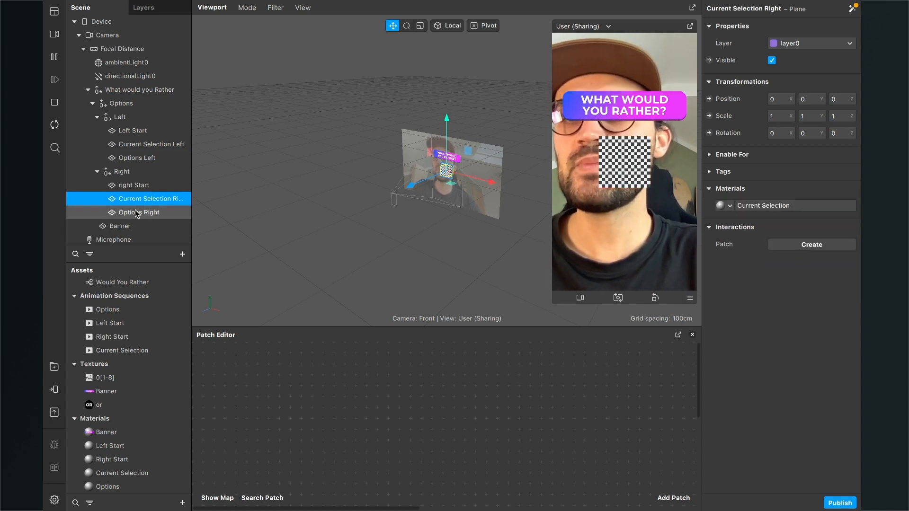
left_click(135, 213)
left_click(853, 189)
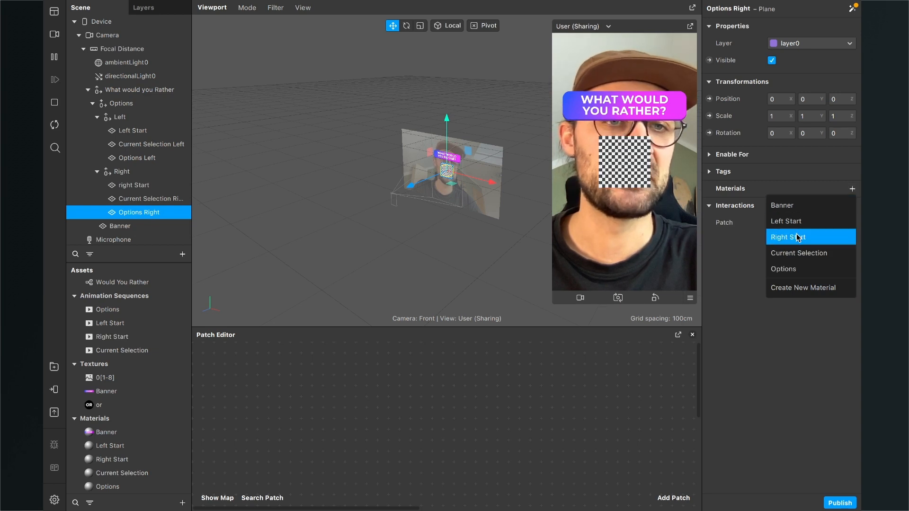
left_click(784, 270)
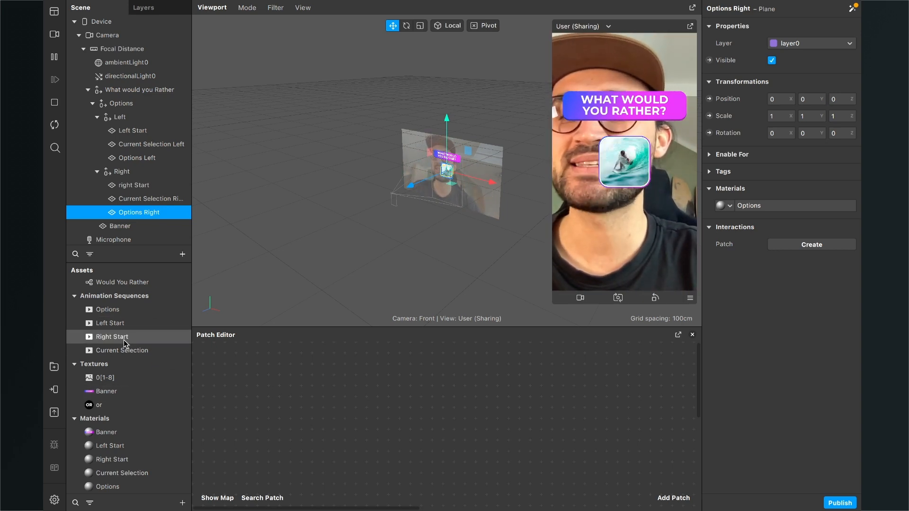
- Create Current Frame patches for the Options, Left Start, Right Start and Current Selection animation sequences together
left_click(118, 311)
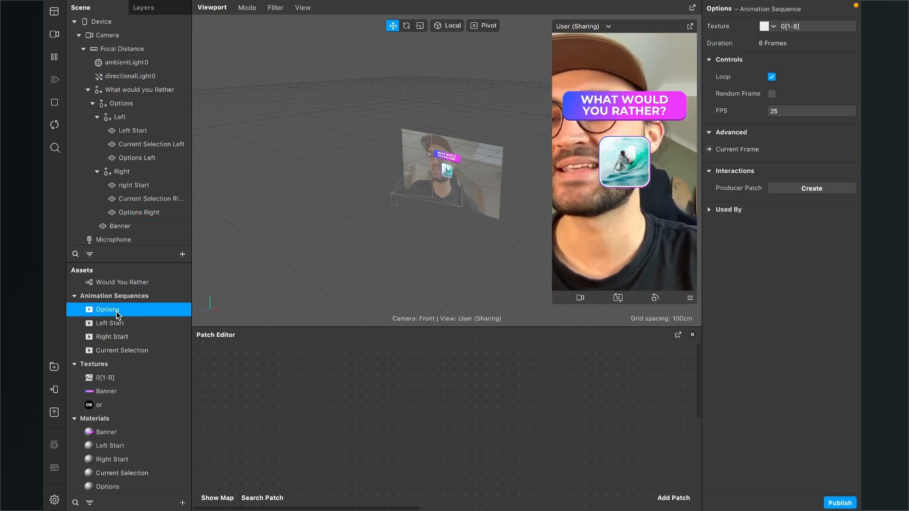
left_click(121, 351, "shift")
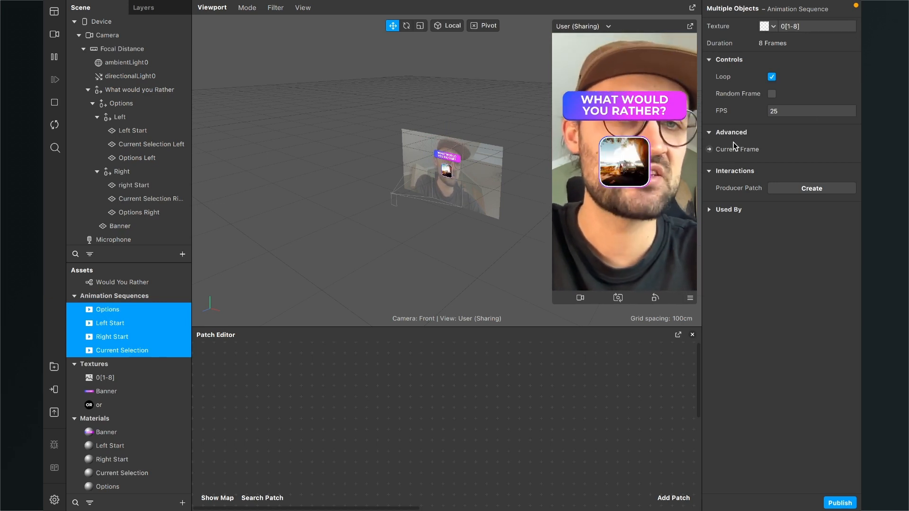
left_click(710, 150)
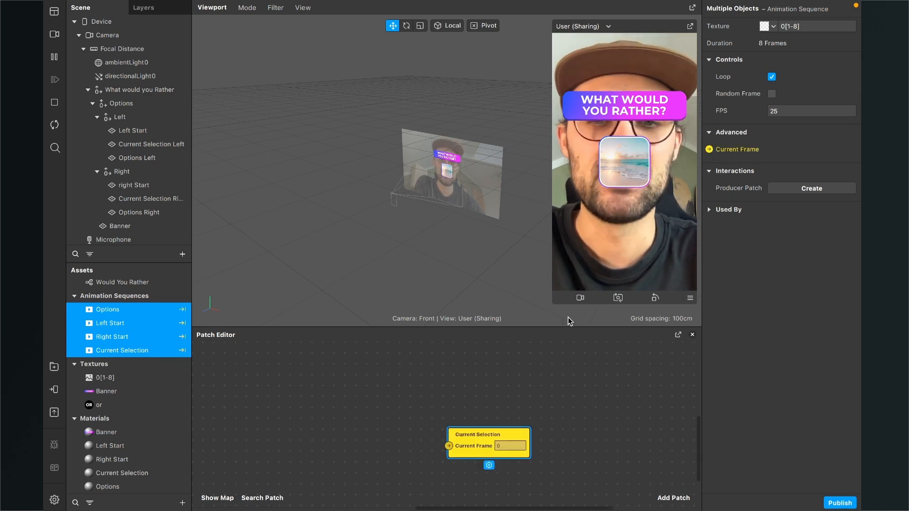
- Arrange the four Current Frame patches in one aligned column ordered Options, Left Start, Right Start, Current Selection
left_click_drag(503, 325, 502, 311)
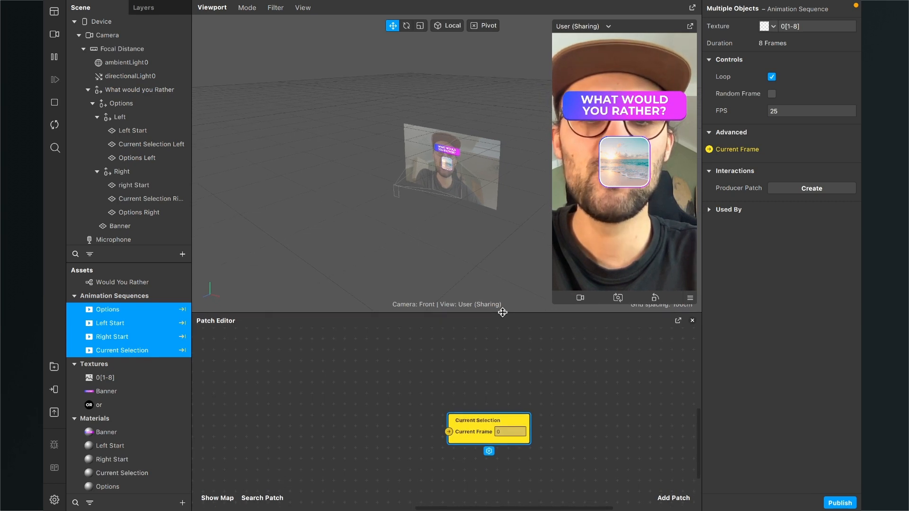
left_click_drag(473, 414, 542, 425)
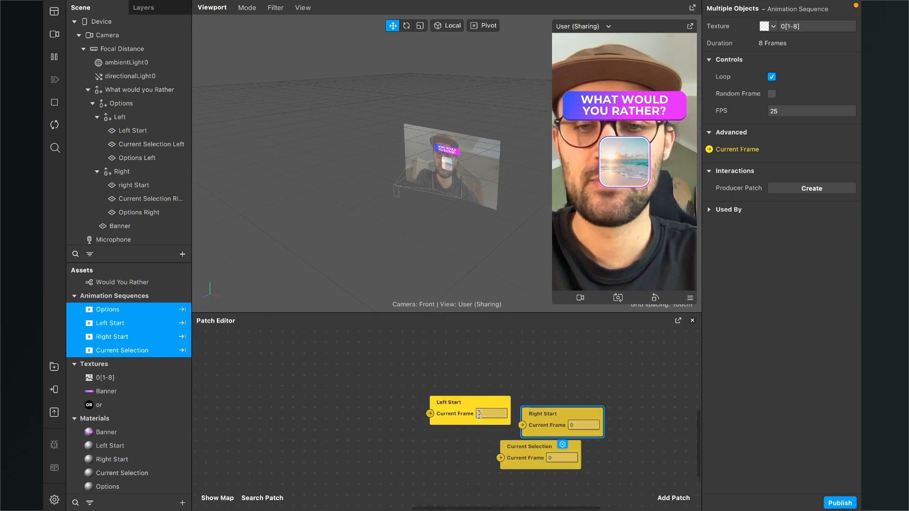
left_click_drag(482, 413, 575, 393)
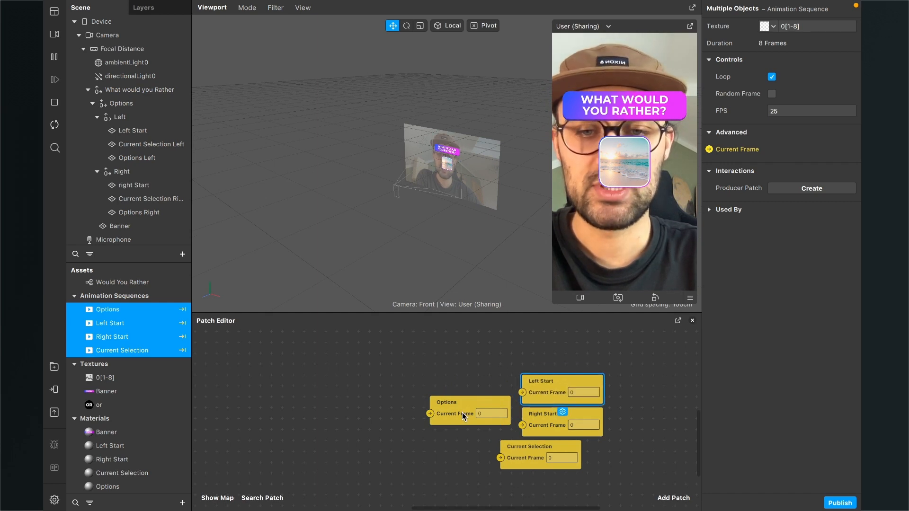
left_click_drag(462, 413, 550, 351)
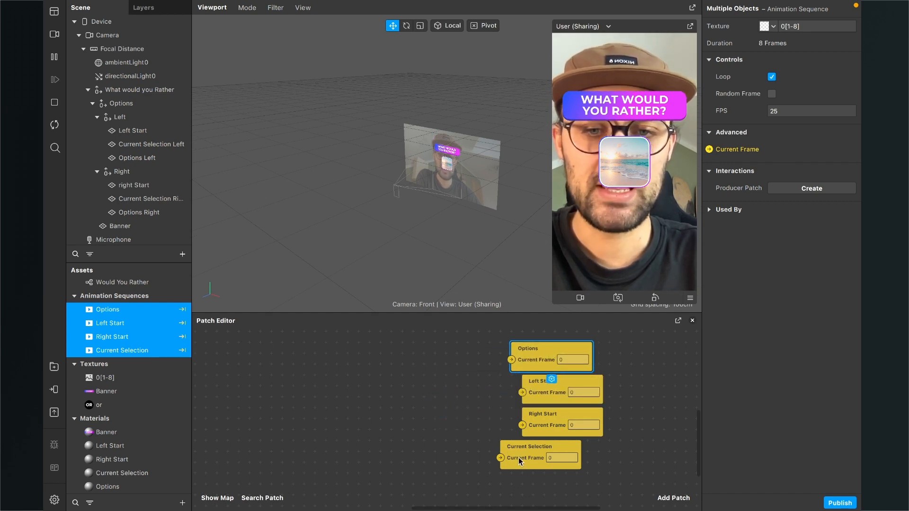
left_click_drag(518, 458, 547, 457)
left_click_drag(524, 358, 540, 354)
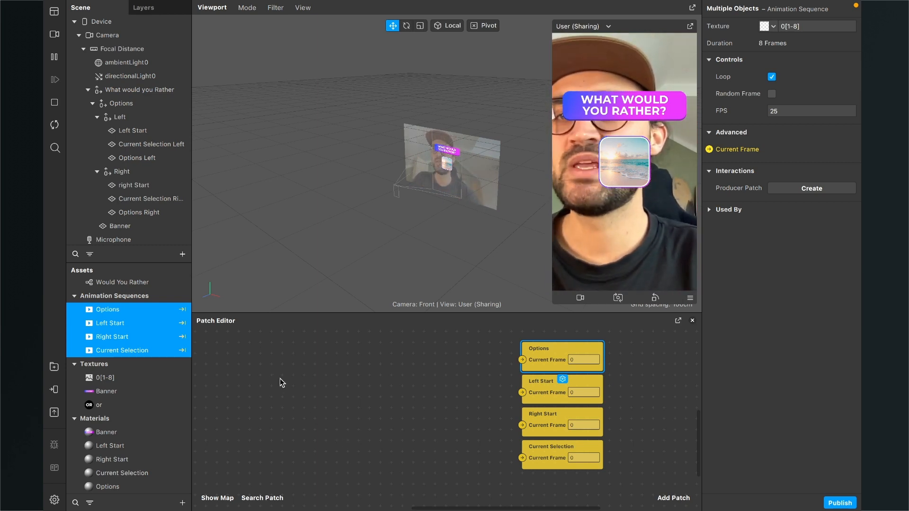
- Set the X position of the Left null object to -0,06 and of the Right null object to 0,06
left_click(136, 119)
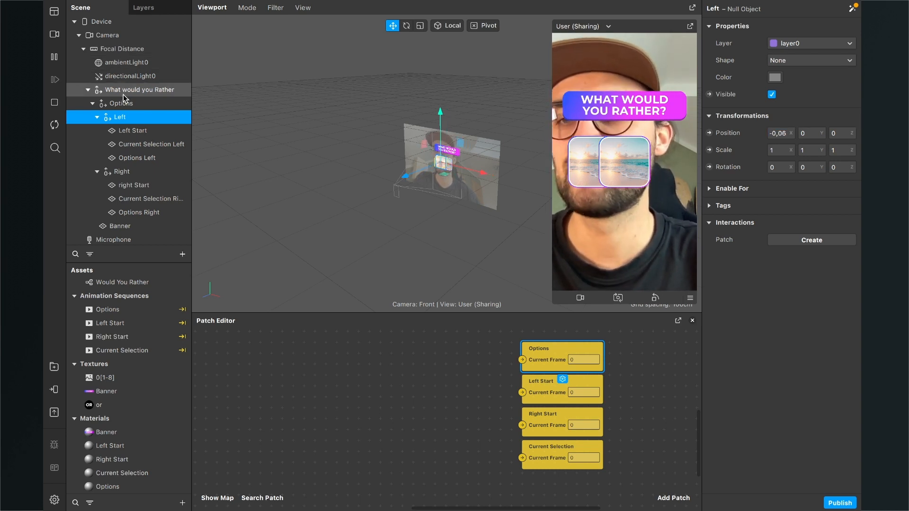
left_click(121, 172)
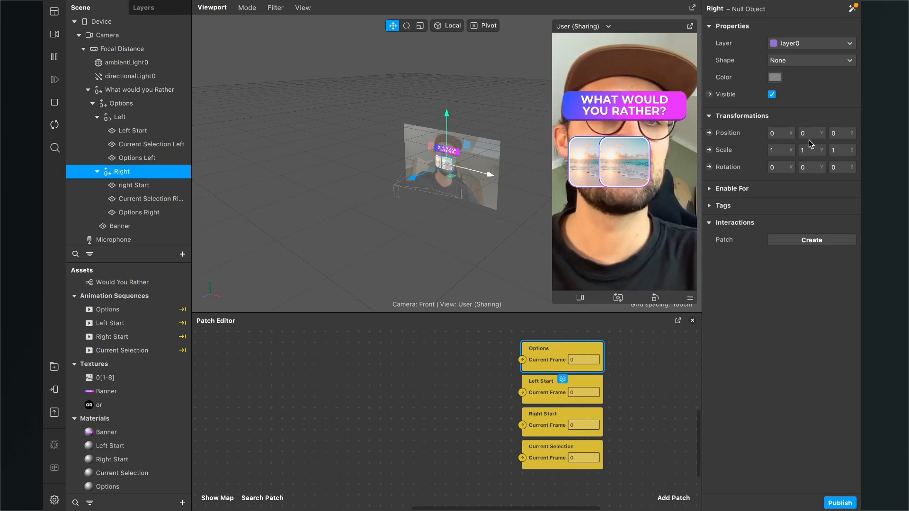
left_click(777, 133)
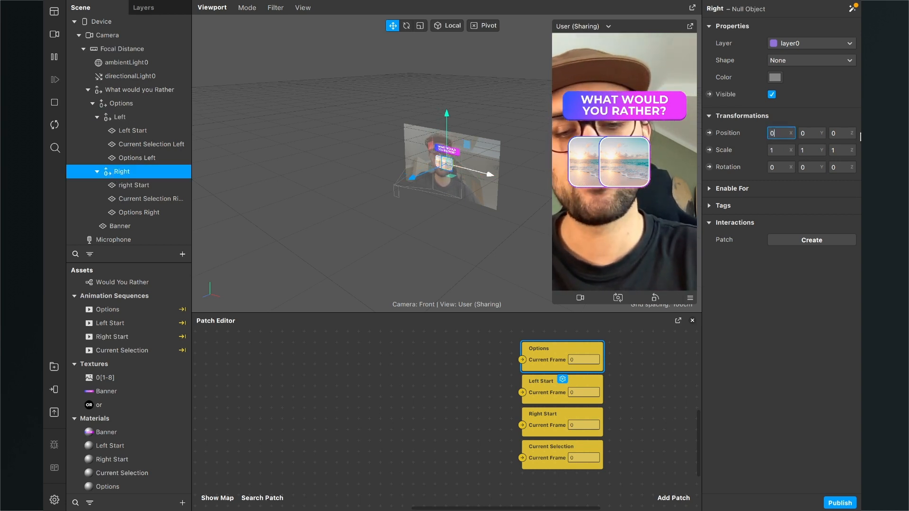
type(",06")
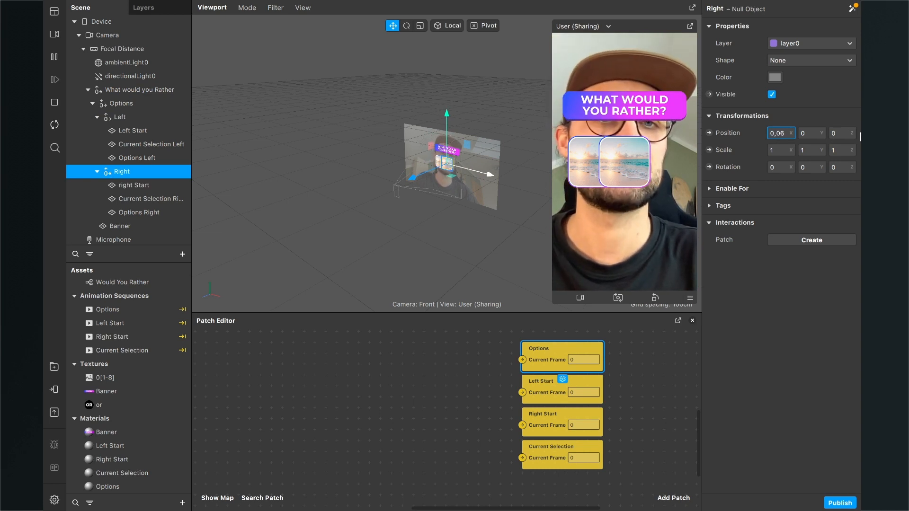
key("Return")
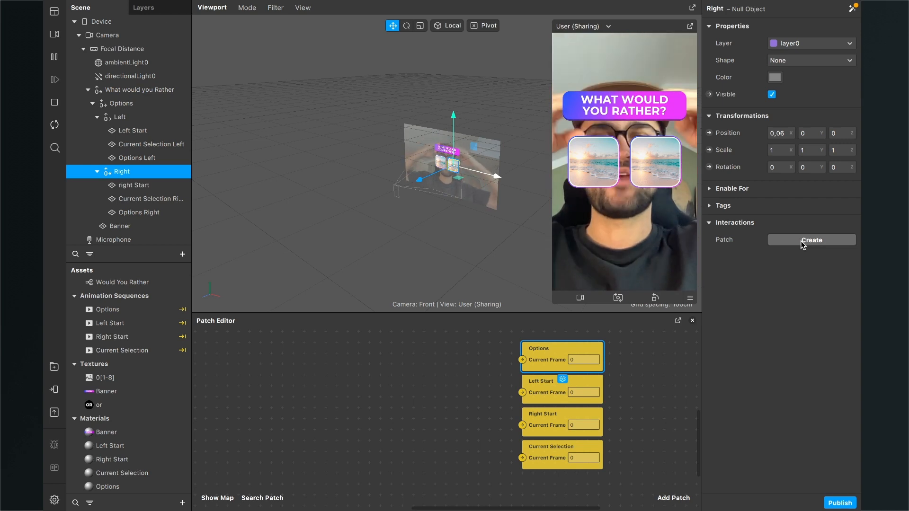
- Set the Banner plane's Y position to 0,1
left_click(120, 226)
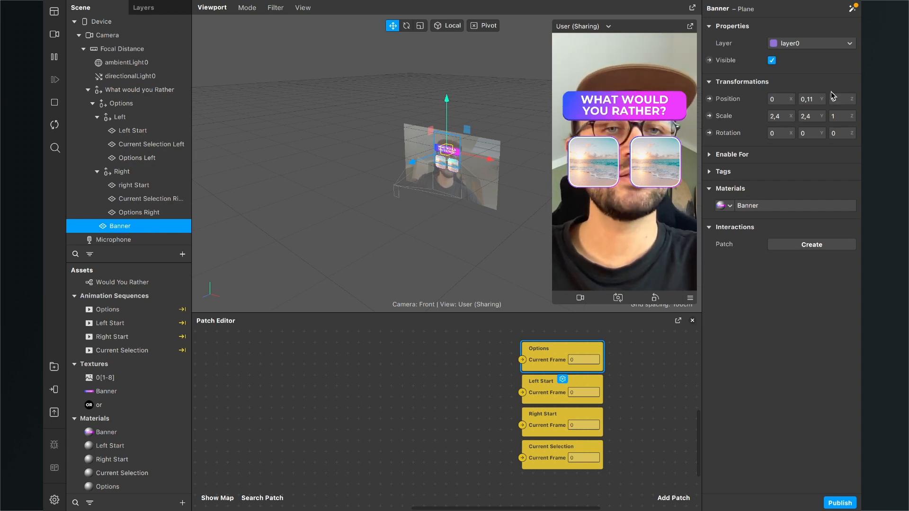
left_click(808, 99)
key("BackSpace")
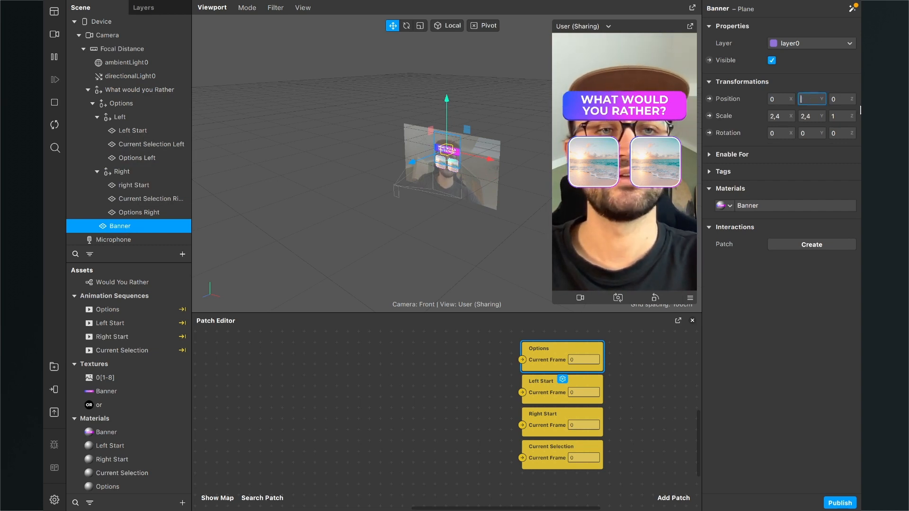
type("0,1")
key("Return")
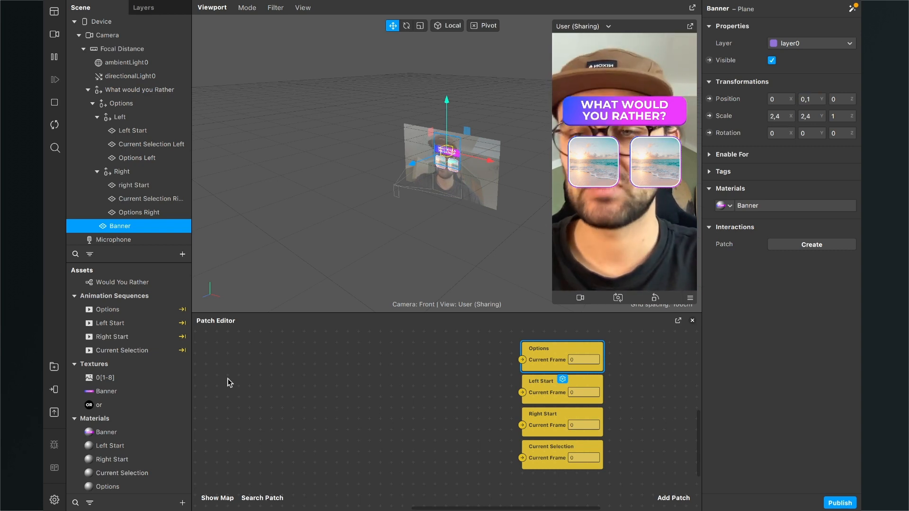
- Enlarge the Patch Editor and reposition the four Current Frame patches together as a group
left_click_drag(360, 312, 358, 261)
scroll(354, 362, "down", 3)
left_click_drag(573, 433, 576, 355)
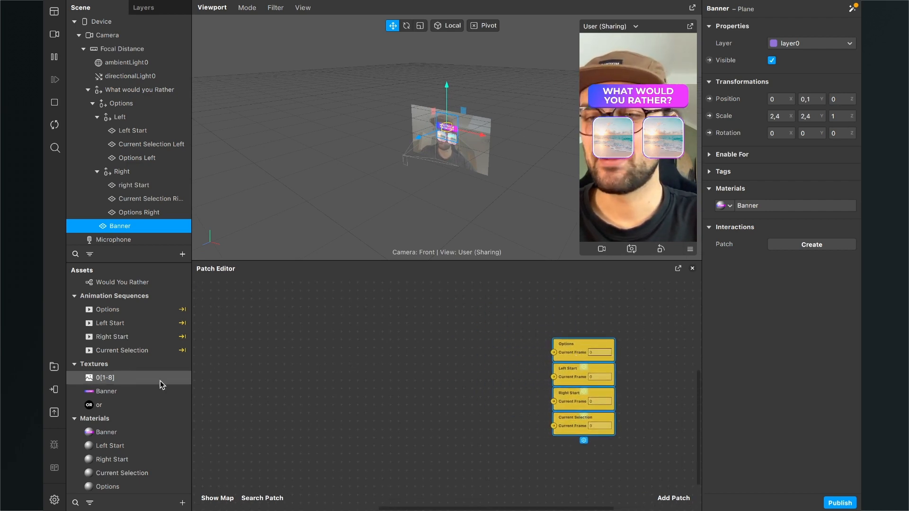
scroll(146, 354, "up", 1)
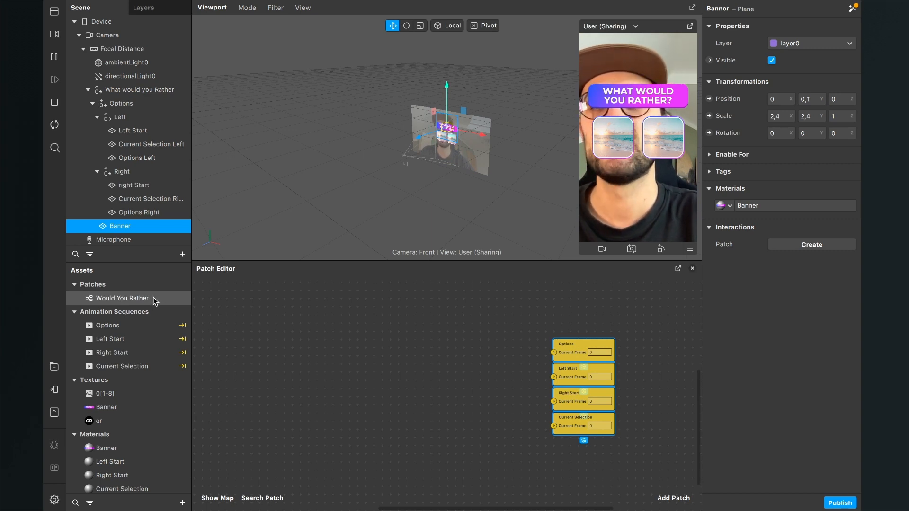
- Add the Would You Rather patch asset to the Patch Editor and place it beside the Current Frame patches
left_click_drag(155, 301, 422, 365)
left_click_drag(436, 449, 433, 405)
scroll(433, 404, "up", 4)
scroll(425, 417, "up", 2)
scroll(425, 416, "right", 1)
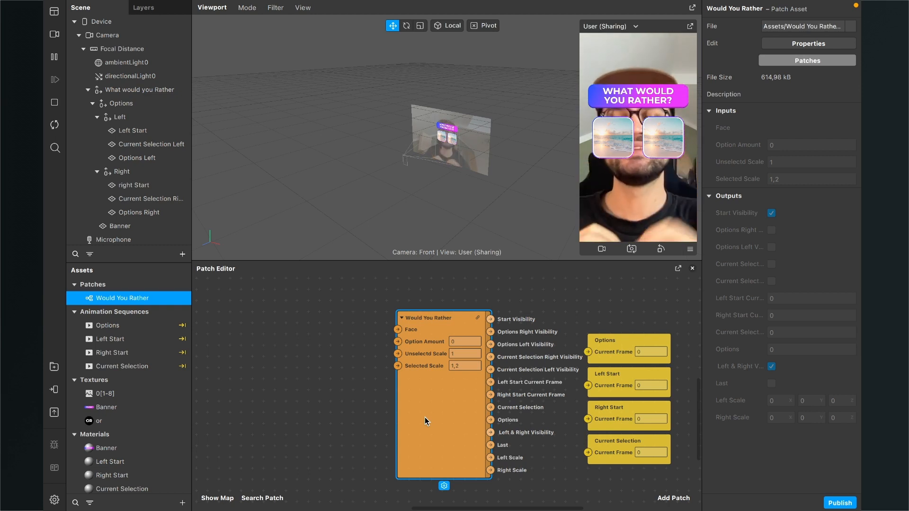
left_click_drag(430, 418, 427, 419)
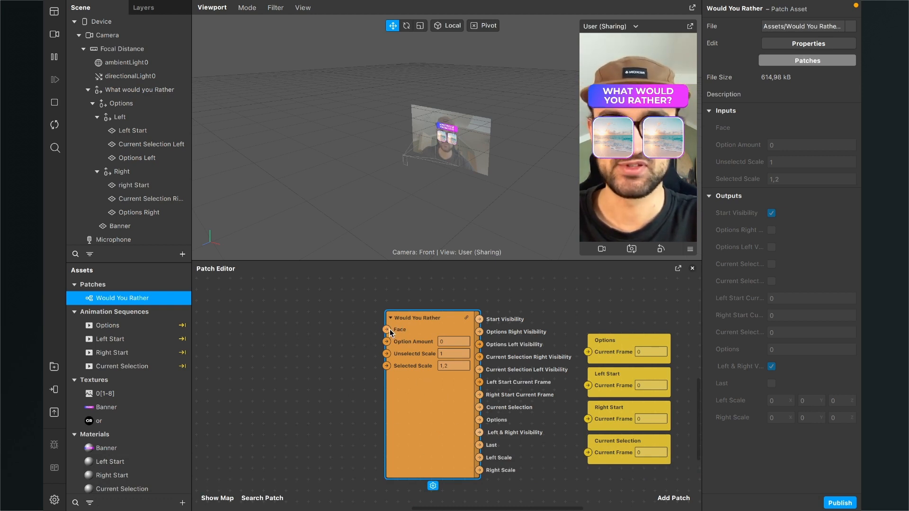
- Collapse the Left and Right null objects in the scene tree and add a Face Tracker to the scene
left_click(106, 117)
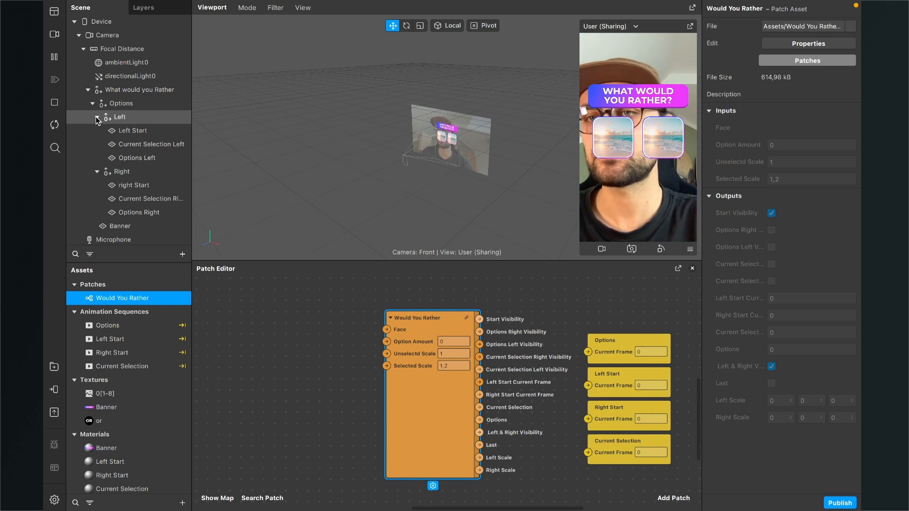
left_click(97, 117)
left_click(96, 129)
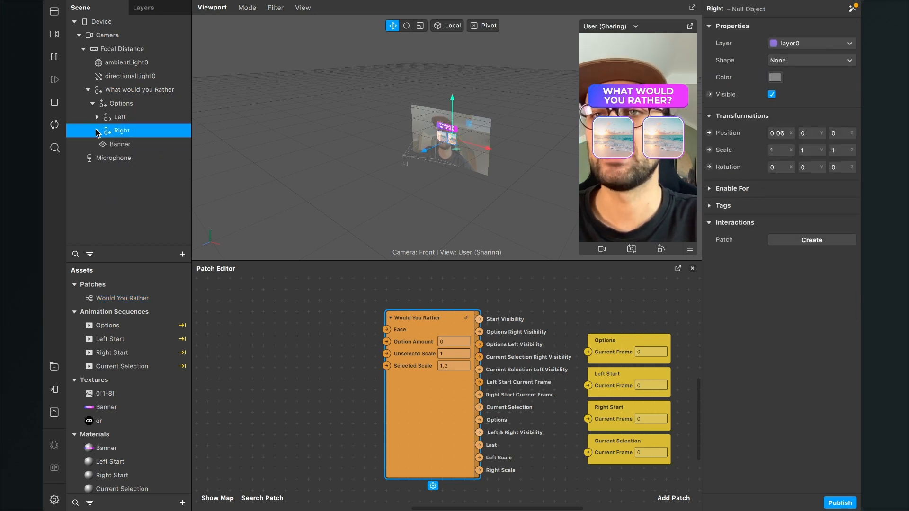
left_click(97, 131)
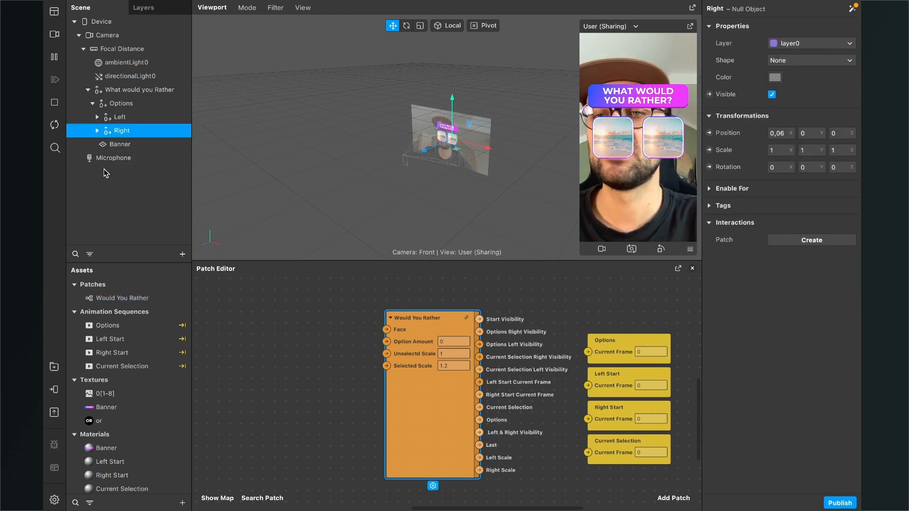
left_click(183, 254)
type("fac")
key("Down")
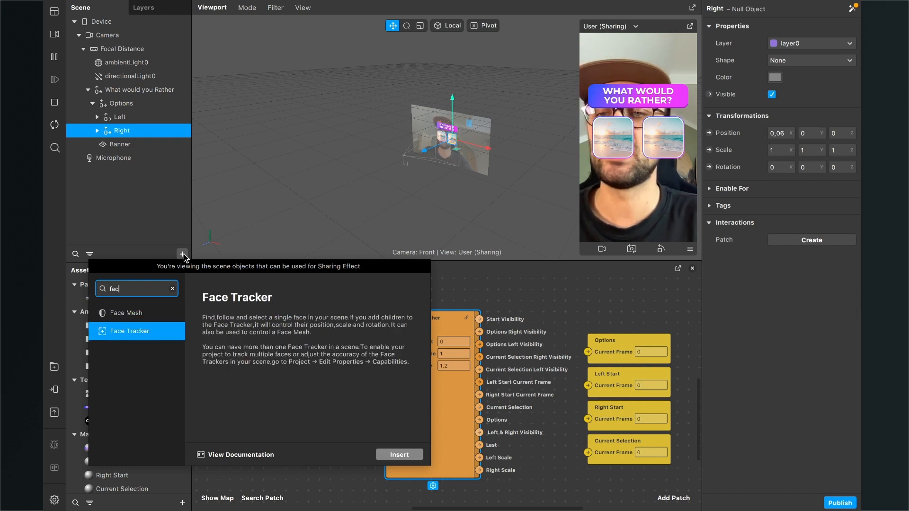
key("Return")
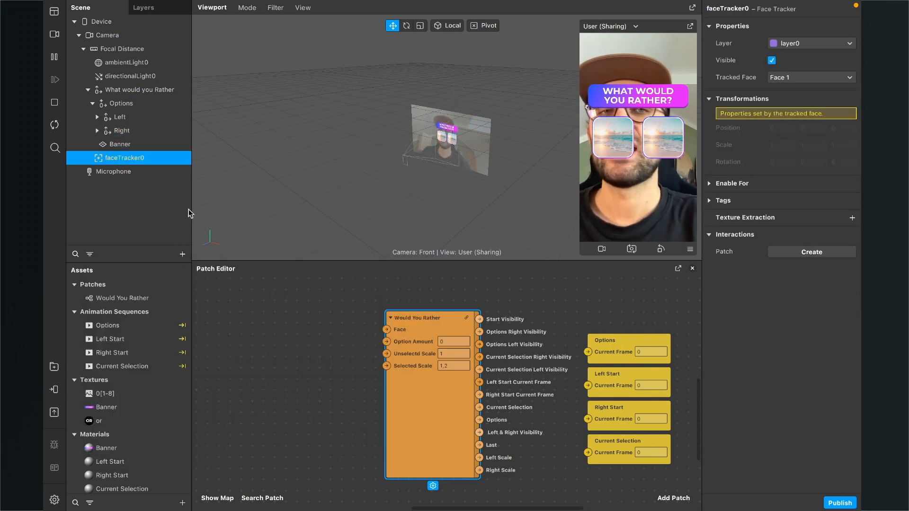
- Add the face tracker's patches to the graph ahead of the Would You Rather patch and connect faceTracker0's Face output to its Face input
left_click(120, 144)
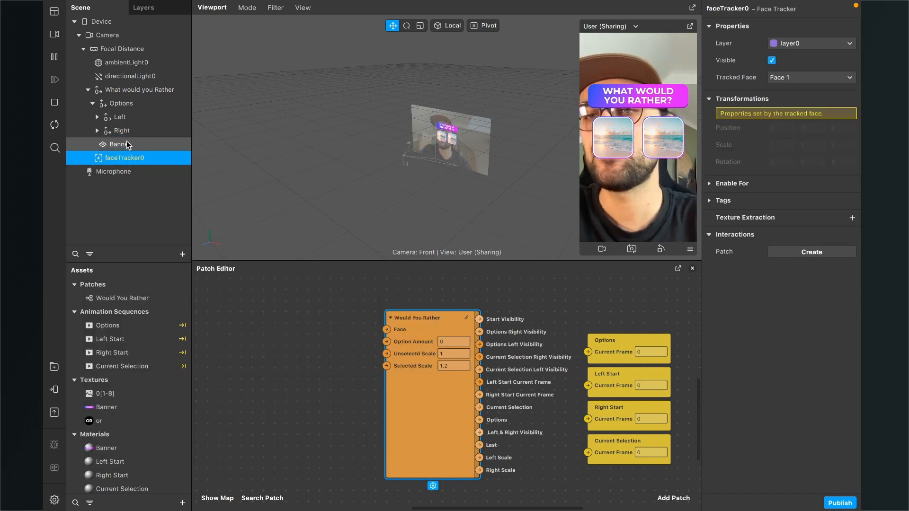
left_click(120, 159)
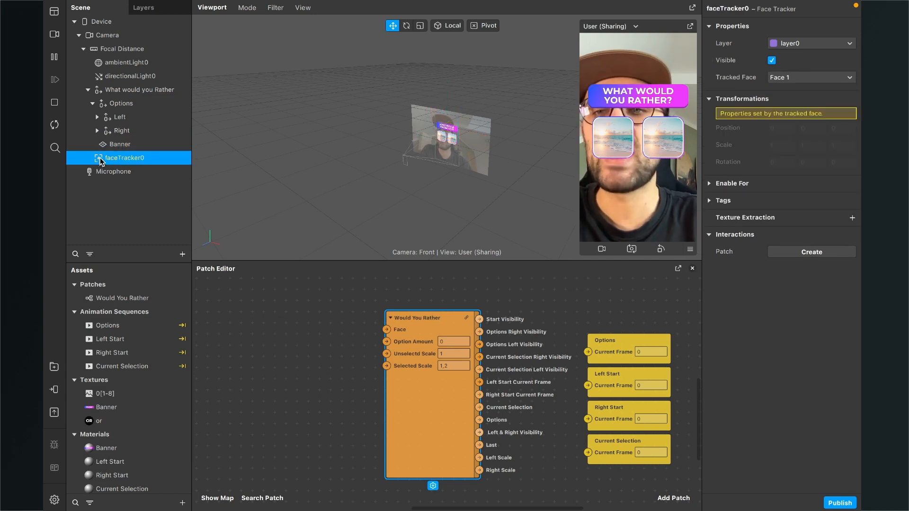
left_click_drag(101, 158, 243, 349)
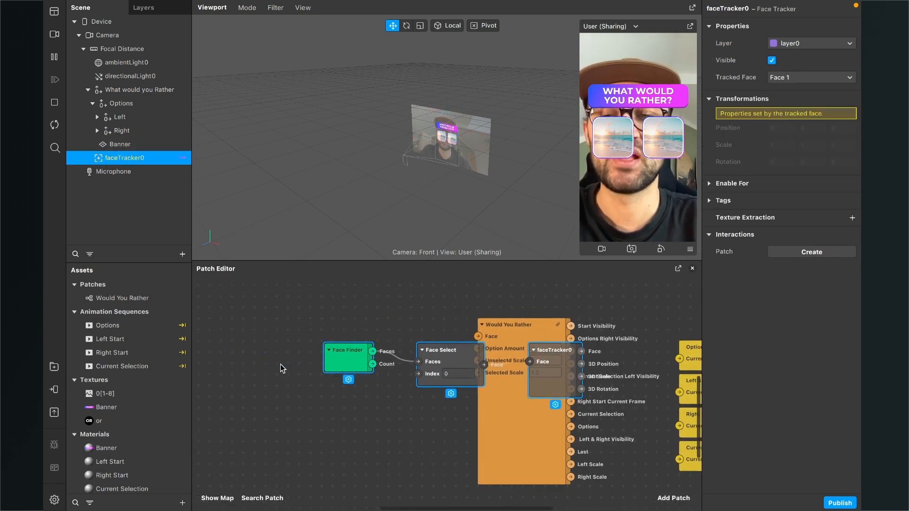
left_click_drag(556, 380, 408, 342)
scroll(308, 378, "left", 2)
left_click(373, 372)
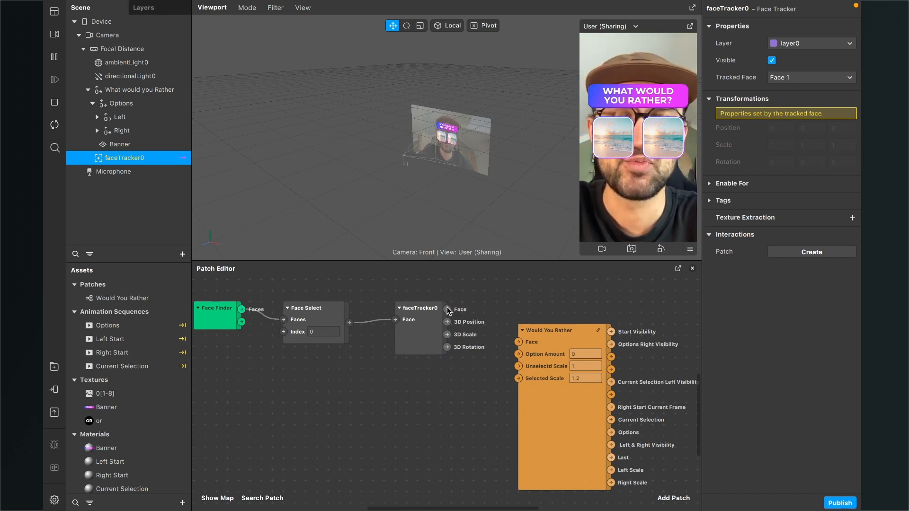
left_click_drag(447, 309, 514, 340)
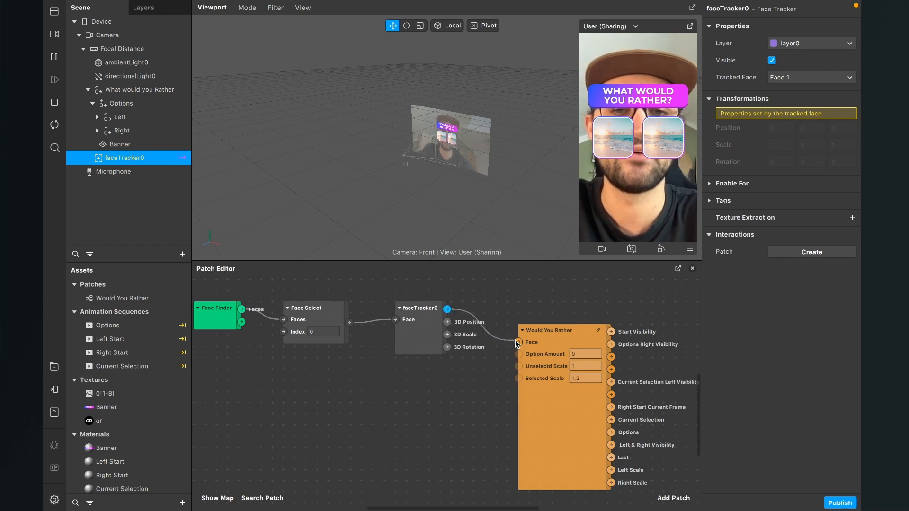
- Move the four Current Frame patches together lower and farther from the Would You Rather patch to free up space
scroll(515, 340, "right", 5)
scroll(515, 340, "right", 2)
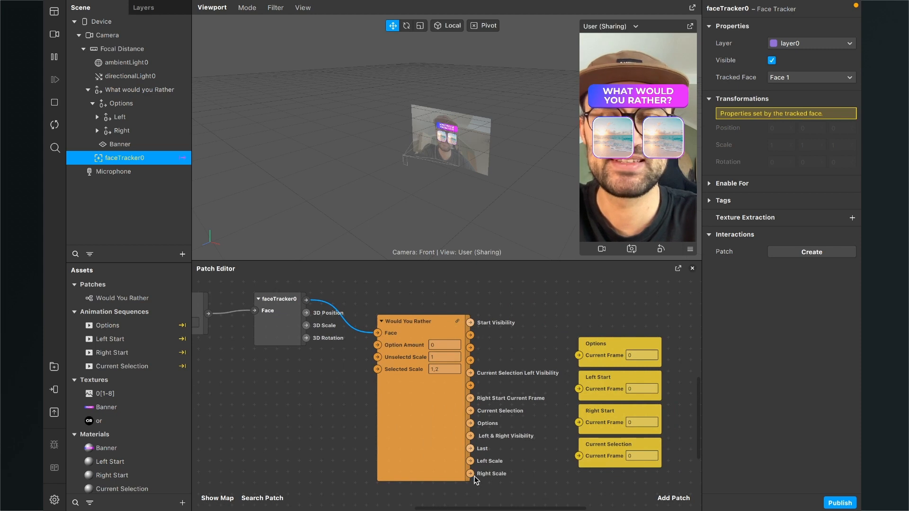
scroll(455, 462, "up", 3)
scroll(450, 462, "up", 2)
scroll(450, 462, "right", 2)
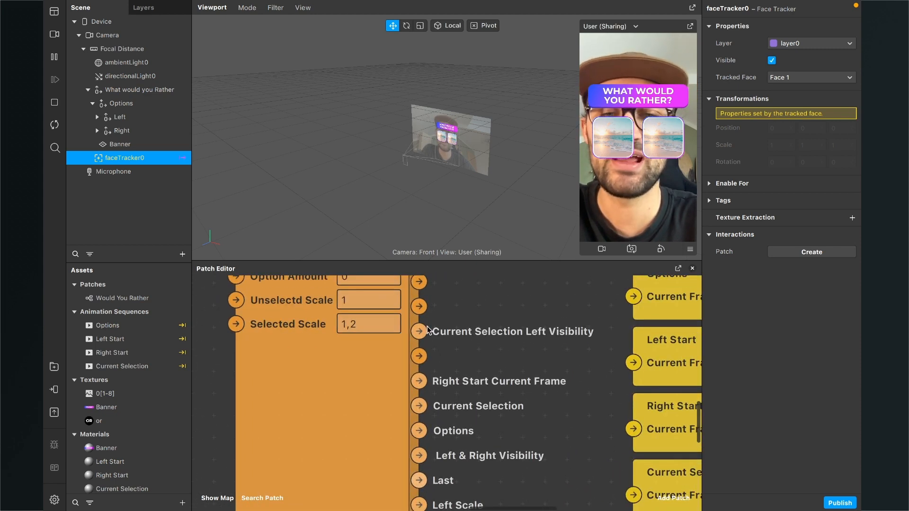
scroll(416, 326, "down", 4)
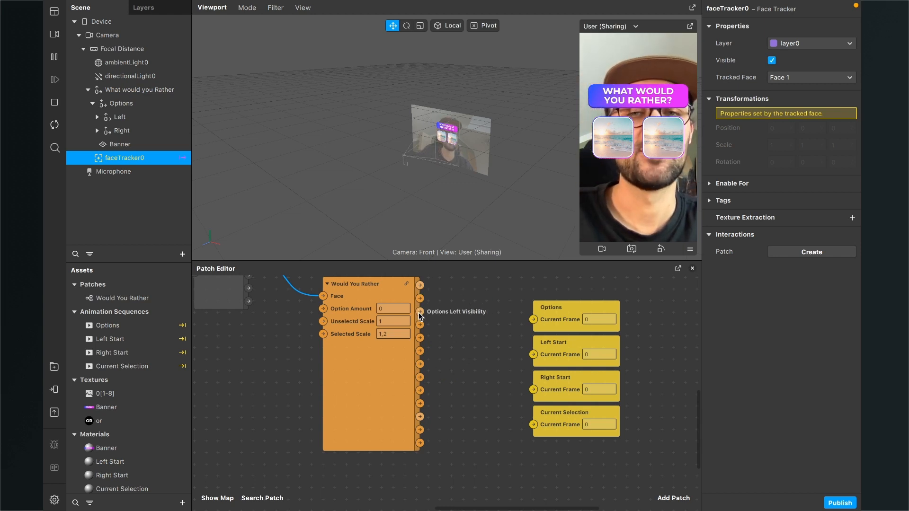
scroll(348, 454, "down", 2)
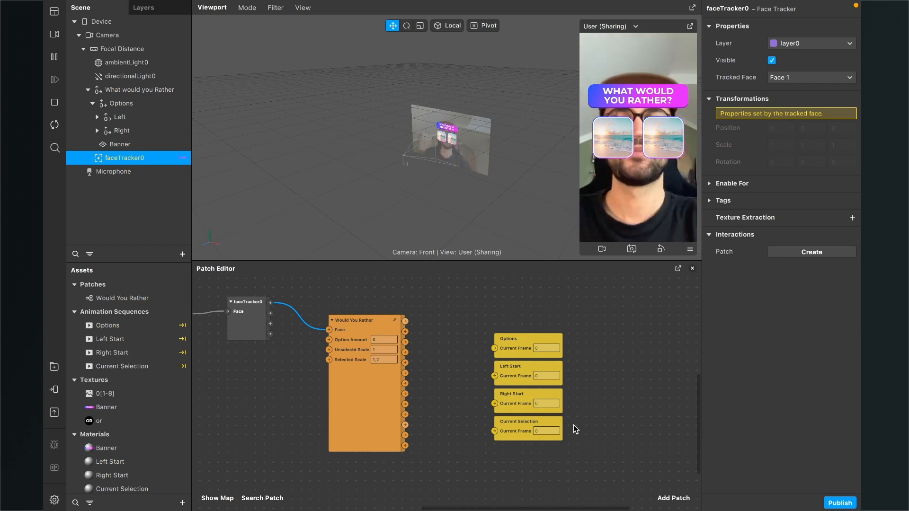
left_click_drag(581, 454, 556, 382)
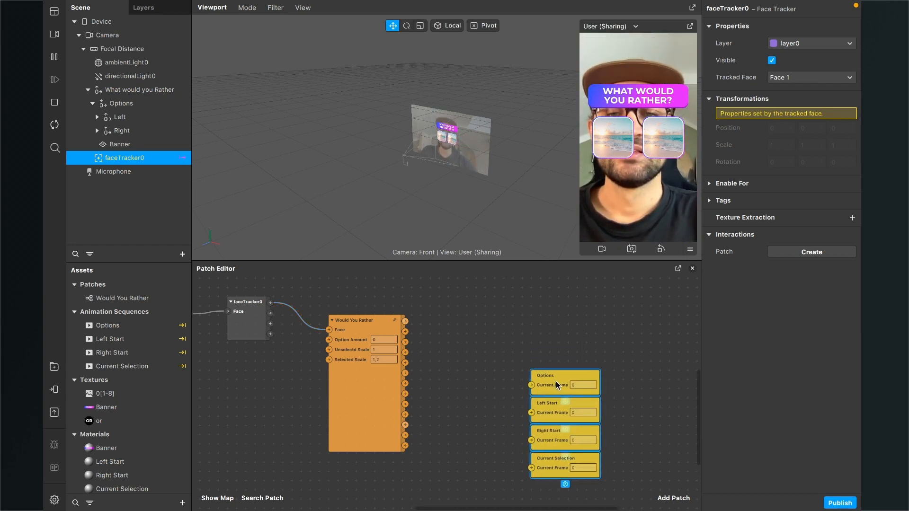
left_click(498, 363)
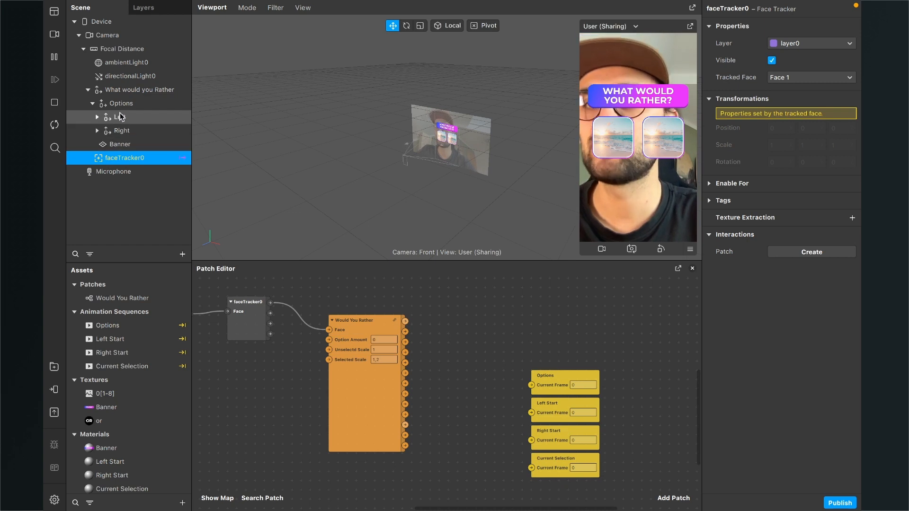
- Create a Visible patch for the Left Start plane, place it above the logic patch and connect Start Visibility to it
left_click(97, 118)
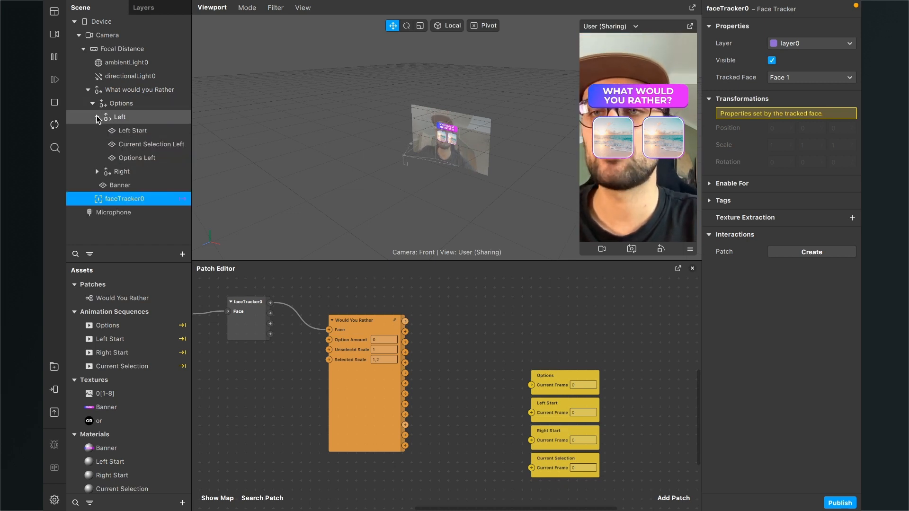
left_click(128, 131)
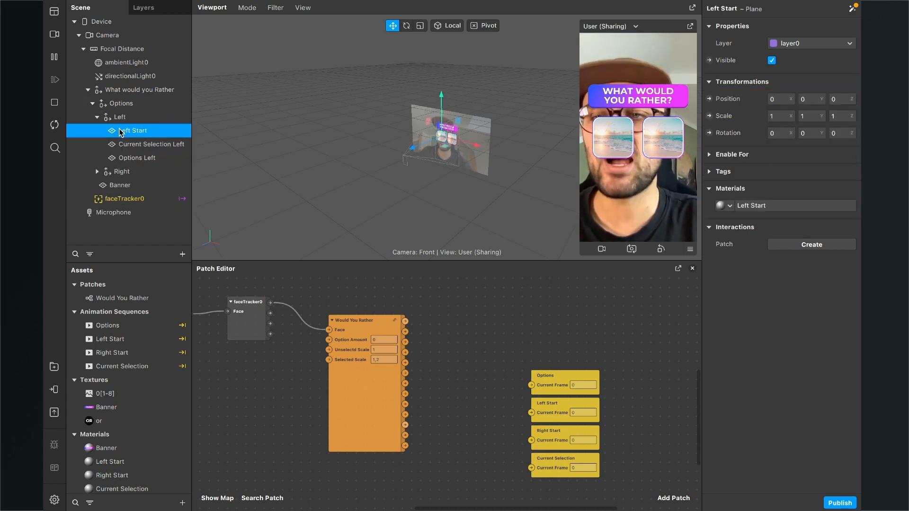
left_click(709, 61)
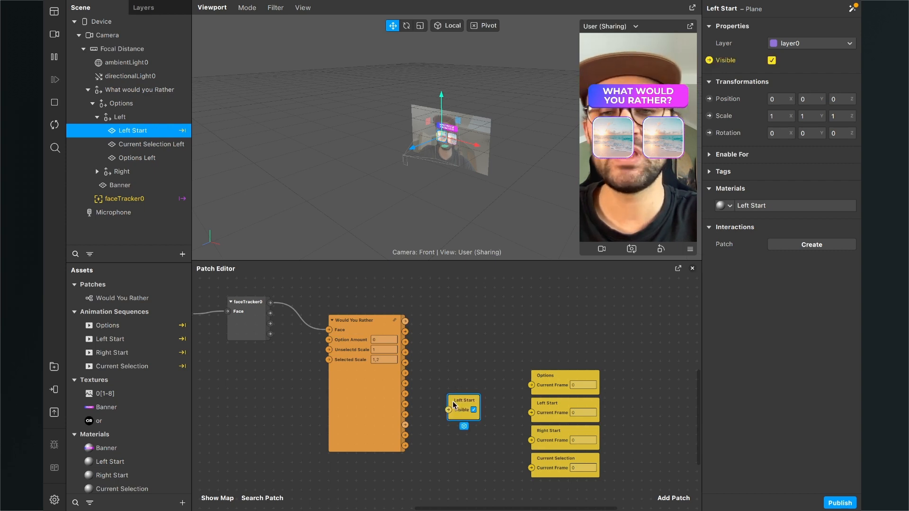
left_click_drag(462, 405, 455, 307)
scroll(455, 327, "up", 3)
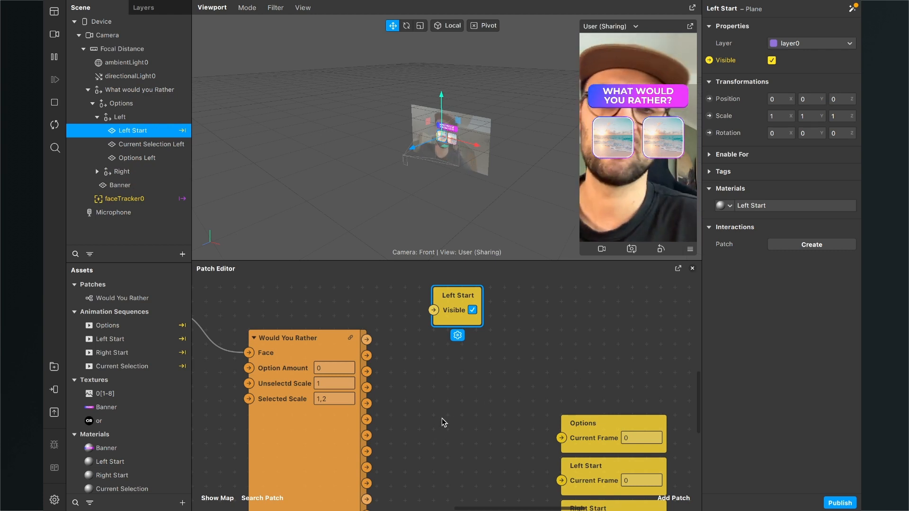
scroll(433, 342, "up", 2)
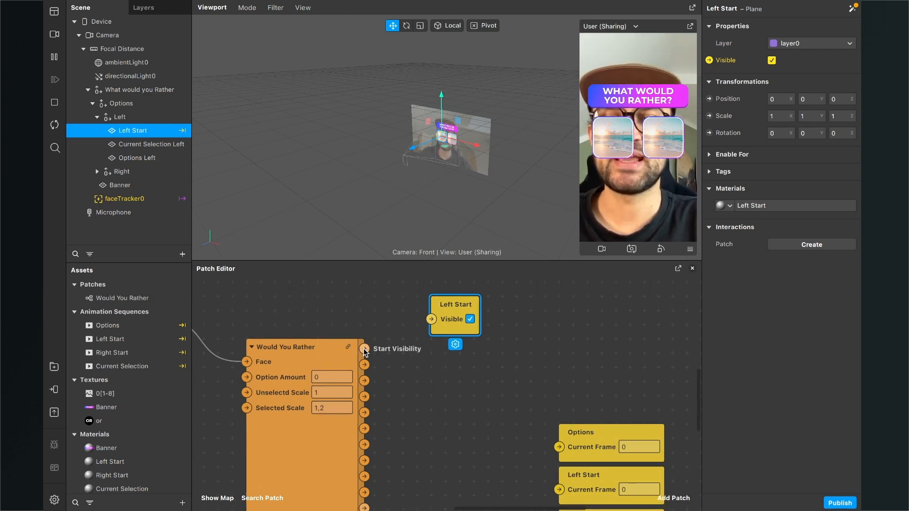
left_click_drag(365, 352, 458, 299)
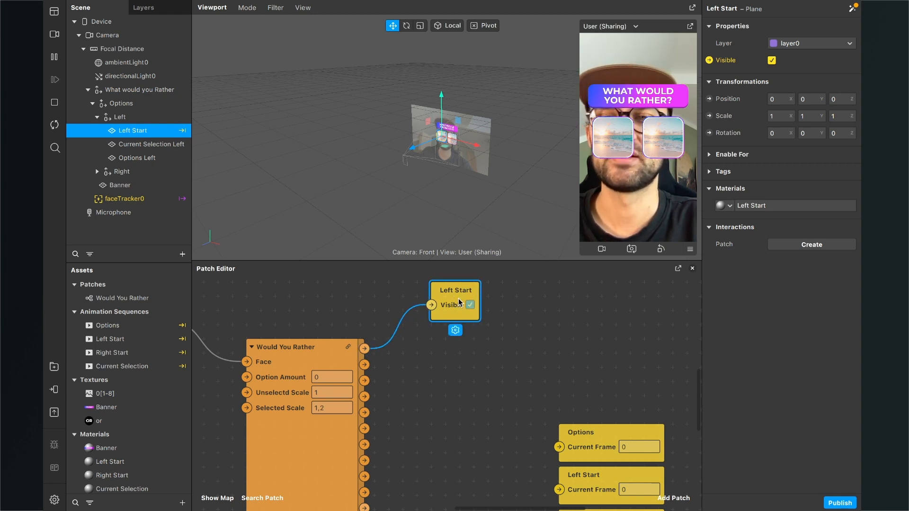
- Create a Visible patch for the right Start plane, connect Start Visibility to it and place it beside the Left Start patch
left_click(97, 172)
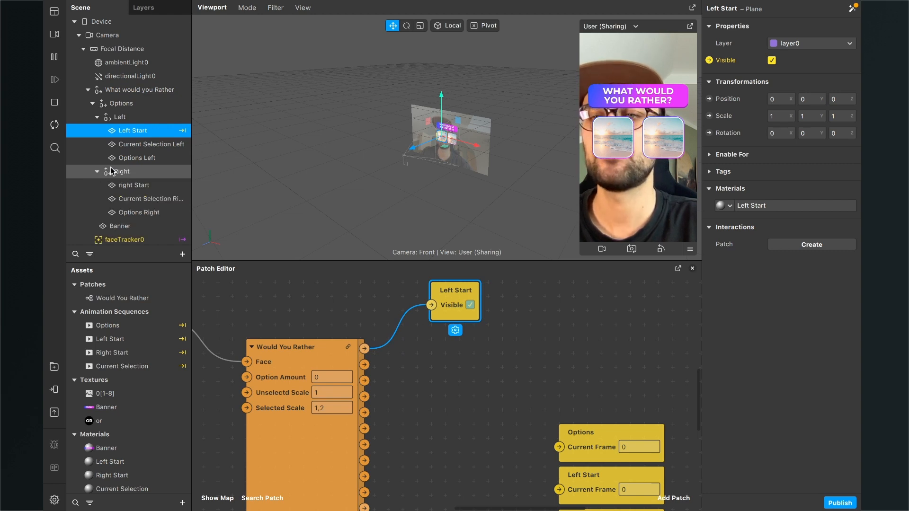
left_click(139, 187)
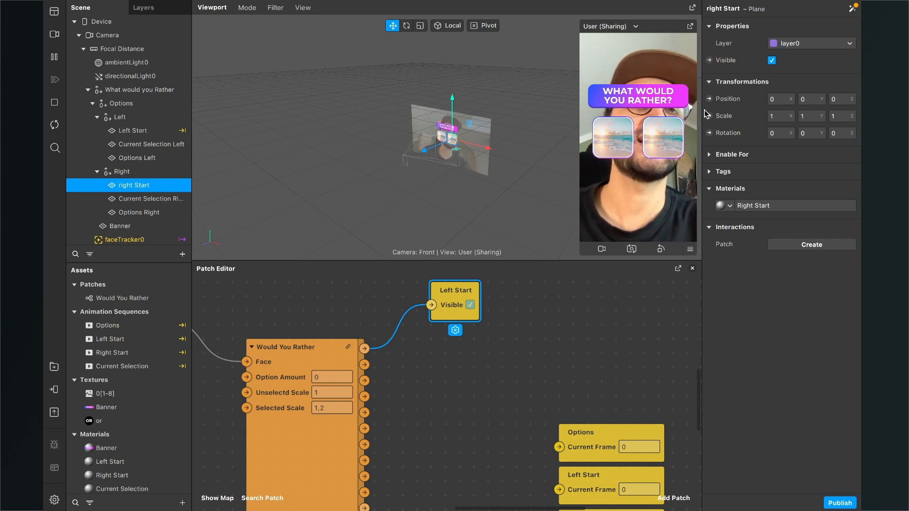
left_click(708, 61)
left_click_drag(458, 406, 453, 344)
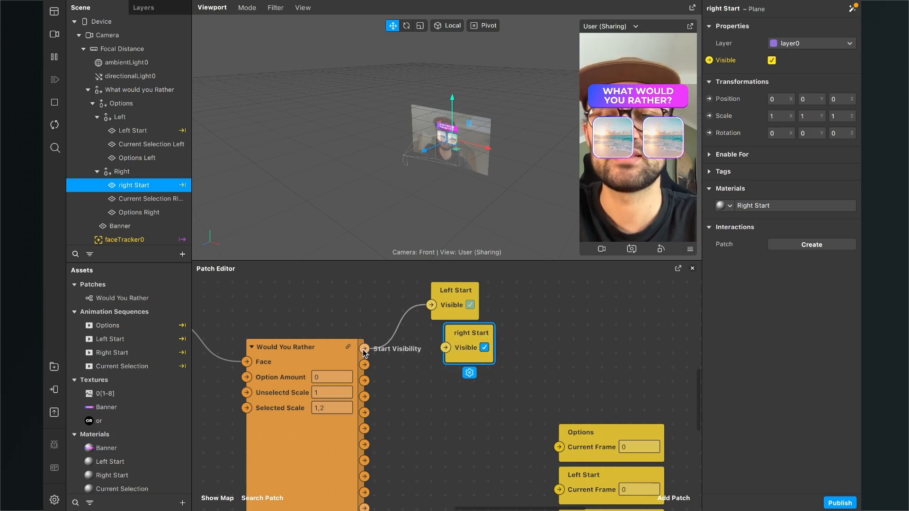
left_click_drag(364, 349, 537, 295)
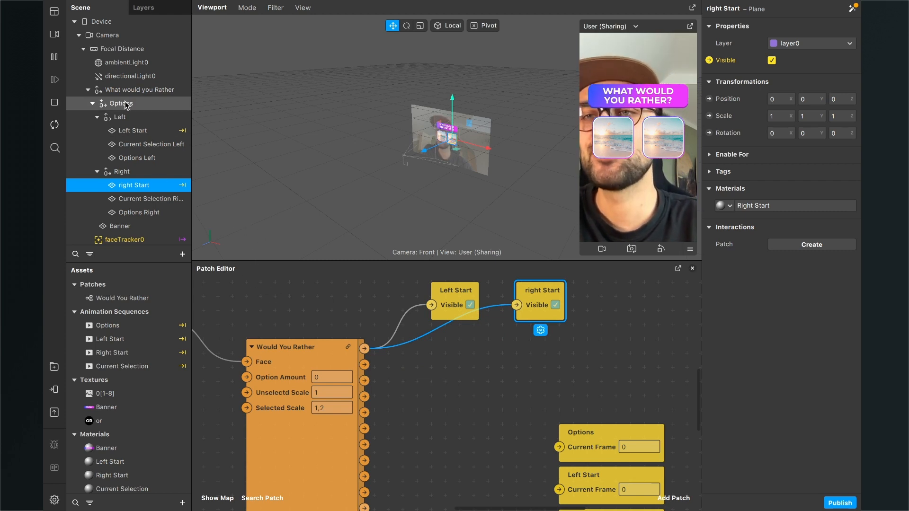
- Create a Visible patch for the Options Left plane and connect the Options Left Visibility output to it
left_click(144, 161)
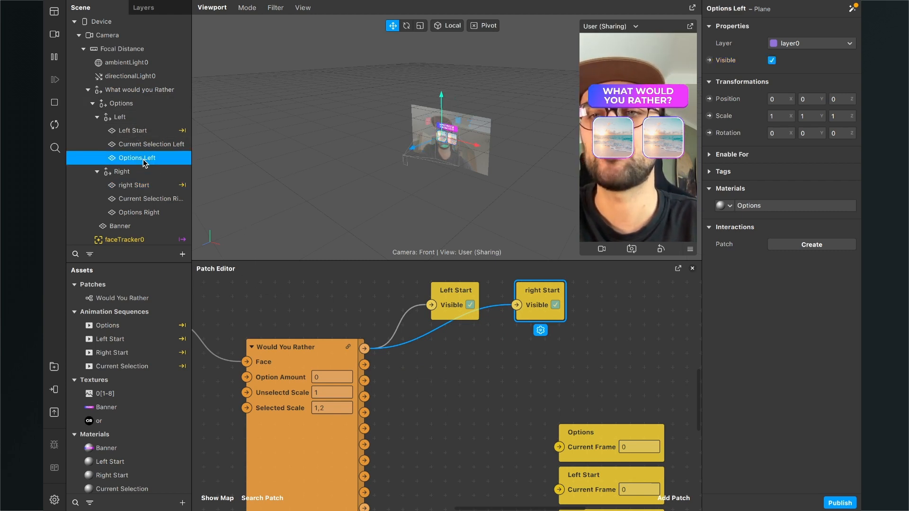
left_click(709, 61)
left_click_drag(475, 401, 472, 344)
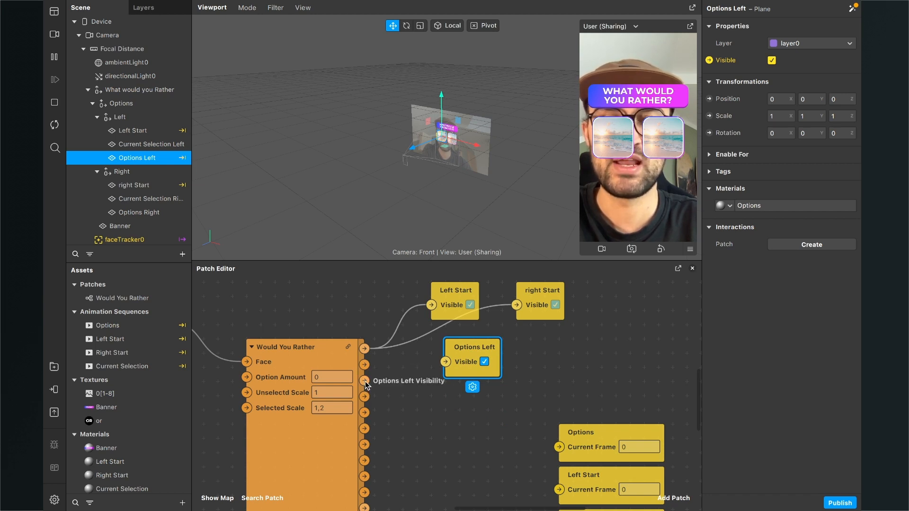
left_click_drag(365, 382, 476, 391)
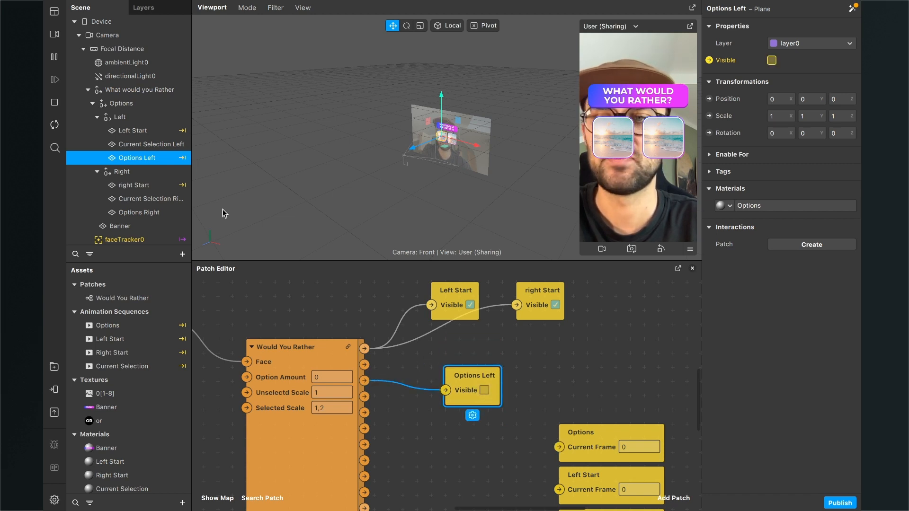
- Create a Visible patch for the Options Right plane, connect Options Right Visibility to it and place it beside the right Start patch
left_click(129, 213)
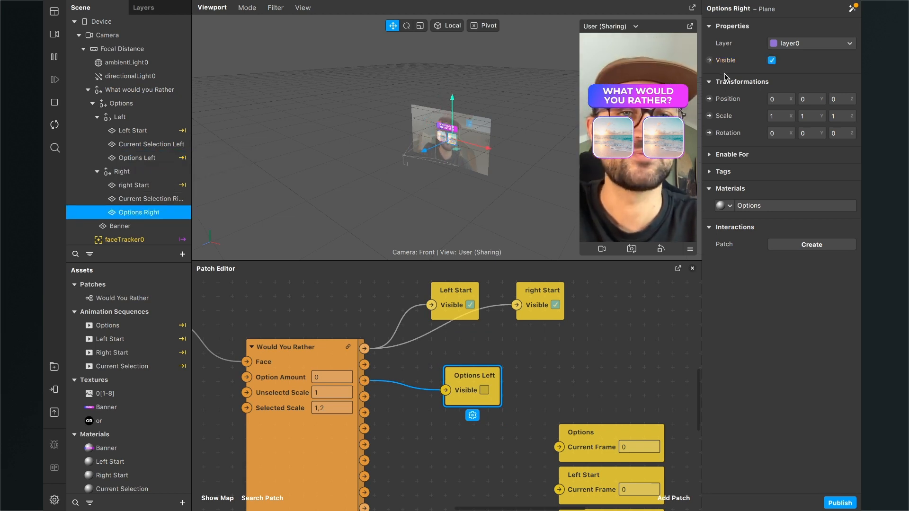
left_click(709, 60)
scroll(494, 419, "down", 2)
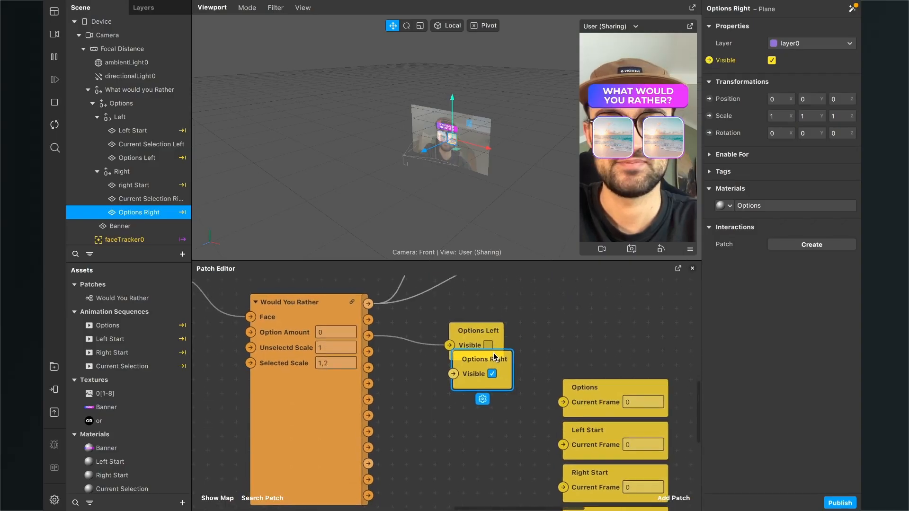
scroll(494, 356, "up", 2)
left_click_drag(473, 410, 469, 339)
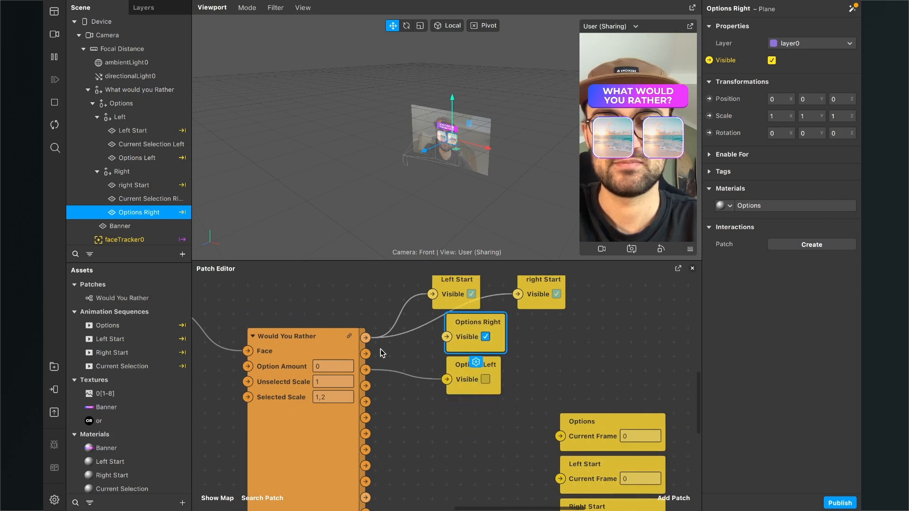
left_click_drag(365, 354, 591, 316)
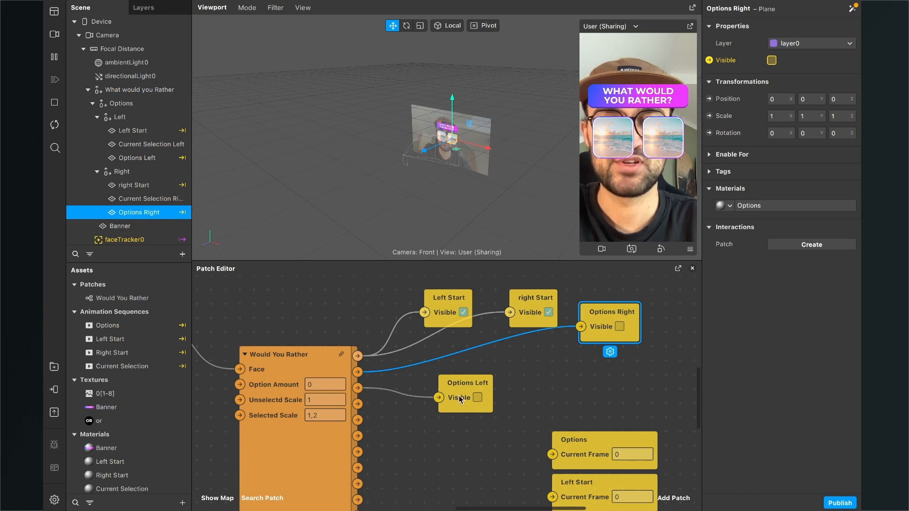
- Arrange the Options Right and Options Left Visible patches in a row beside the right Start patch
scroll(459, 396, "right", 3)
left_click_drag(447, 395, 665, 326)
left_click_drag(555, 320, 556, 298)
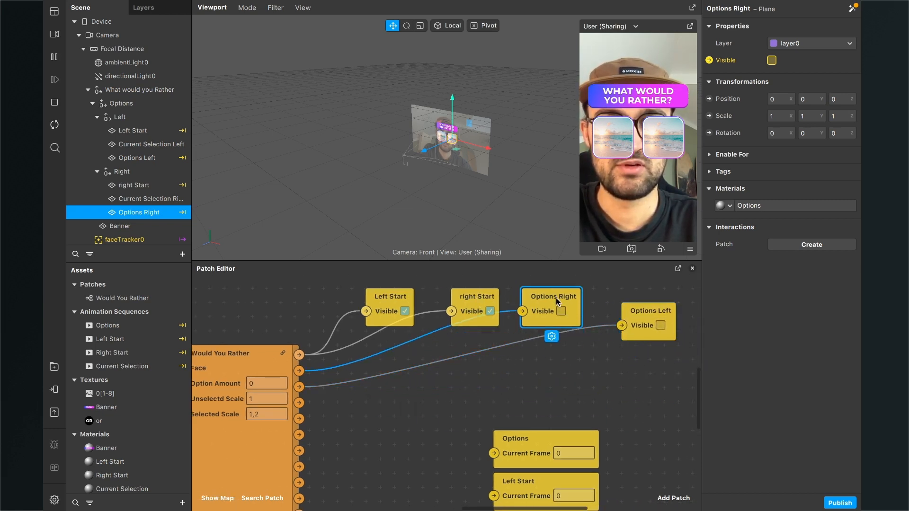
left_click(660, 315)
- Create a Visible patch for the Current Selection Left plane and place it between the logic patch and the animation sequence patches
scroll(326, 414, "down", 3)
scroll(325, 414, "left", 3)
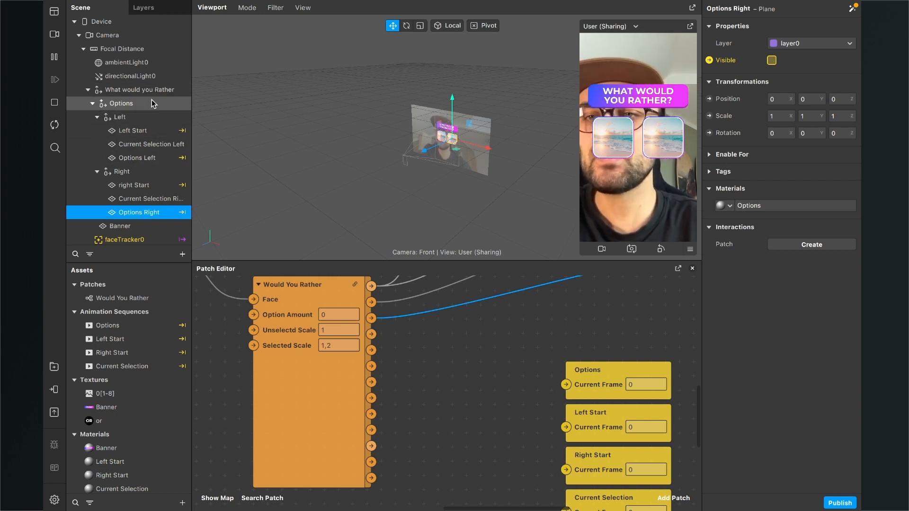
left_click(147, 144)
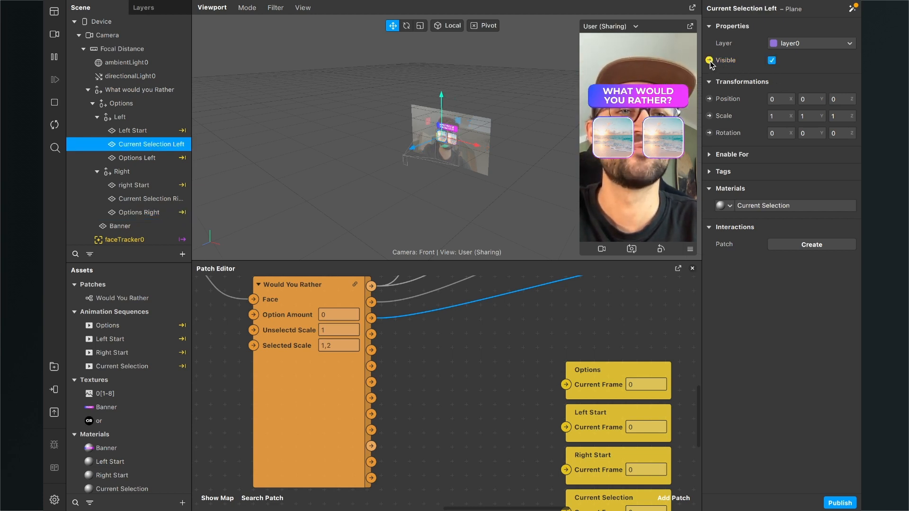
left_click(710, 61)
left_click_drag(475, 392, 430, 281)
- Create a Visible patch for the Current Selection Right plane and place it directly below the Current Selection Left patch
left_click(175, 199)
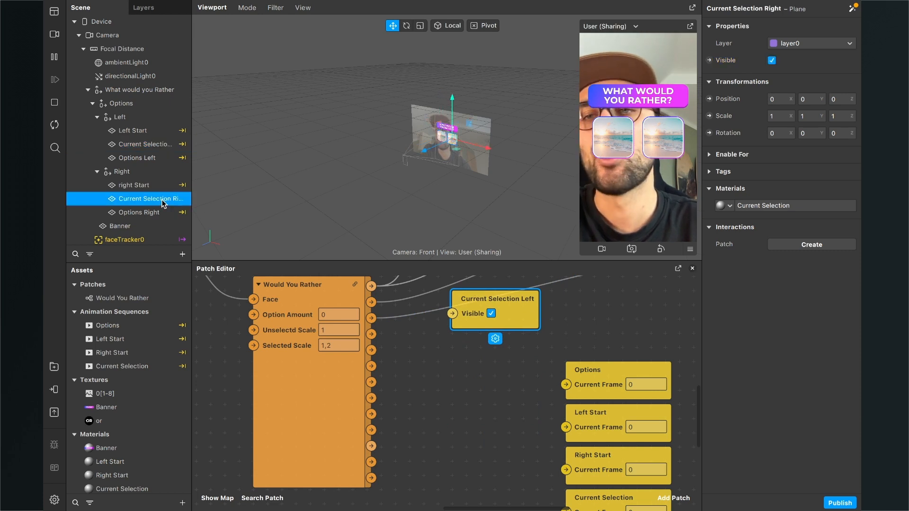
left_click(709, 61)
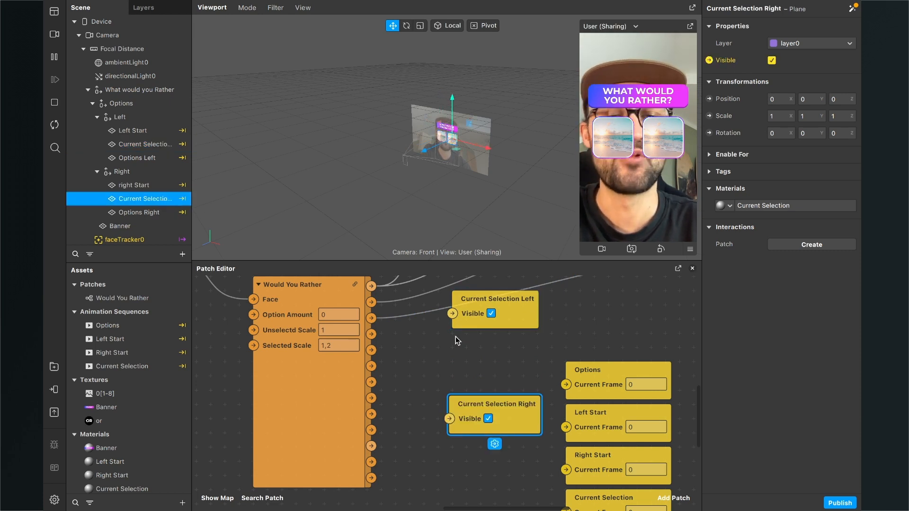
scroll(456, 337, "up", 1)
scroll(456, 337, "down", 3, "ctrl")
scroll(455, 337, "up", 1)
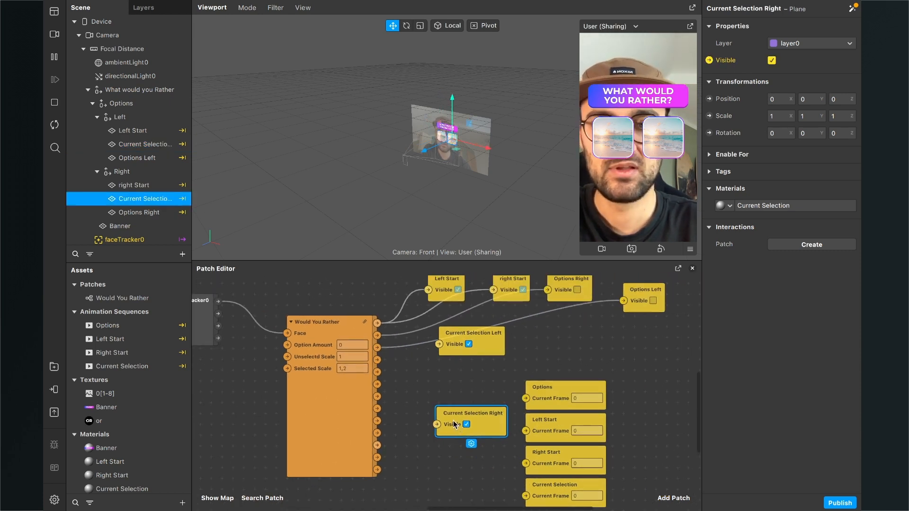
left_click_drag(454, 424, 456, 366)
- Connect the Current Selection Right and Left Visibility outputs to their matching patches and place the Current Selection Left patch beneath the Right one
scroll(420, 362, "up", 3, "ctrl")
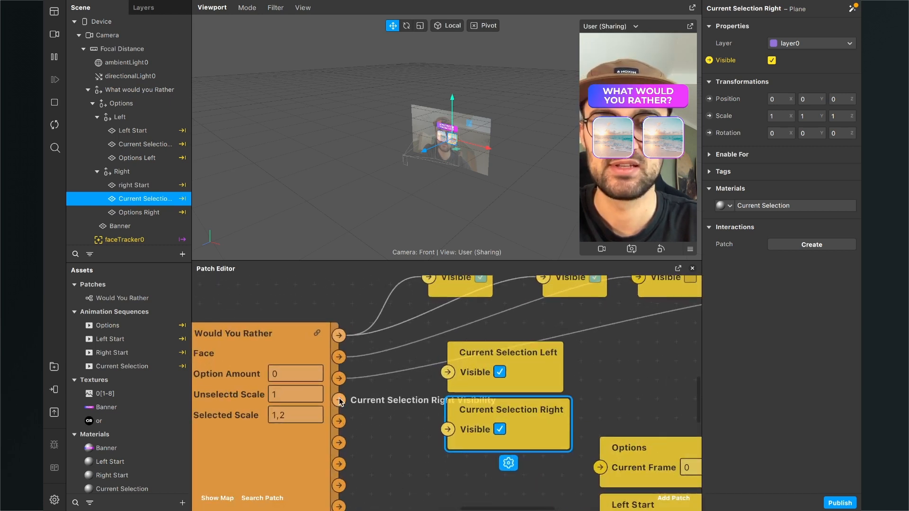
left_click_drag(339, 400, 447, 429)
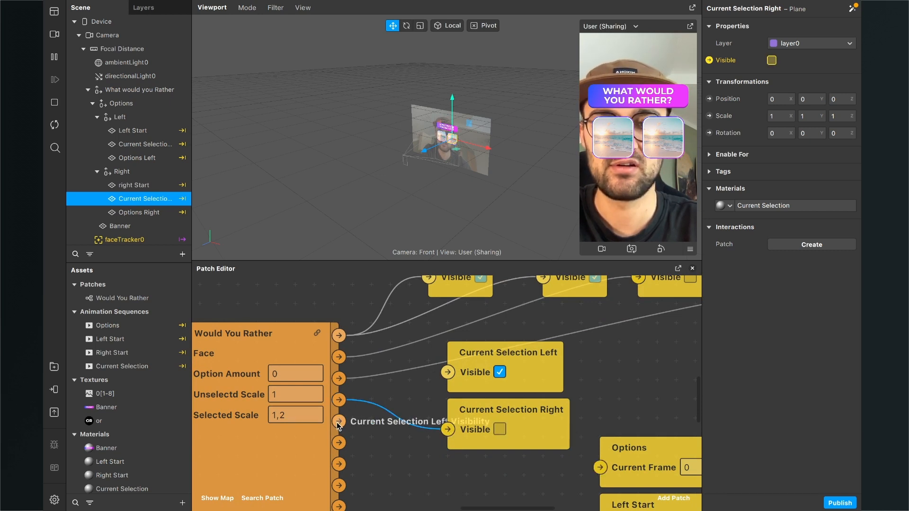
left_click_drag(339, 422, 587, 323)
scroll(450, 373, "down", 3)
left_click_drag(484, 419, 562, 377)
- Connect the logic patch's Left Start, Right Start, Current Selection and Options frame outputs to the matching animation sequences' Current Frame inputs
scroll(417, 394, "down", 5)
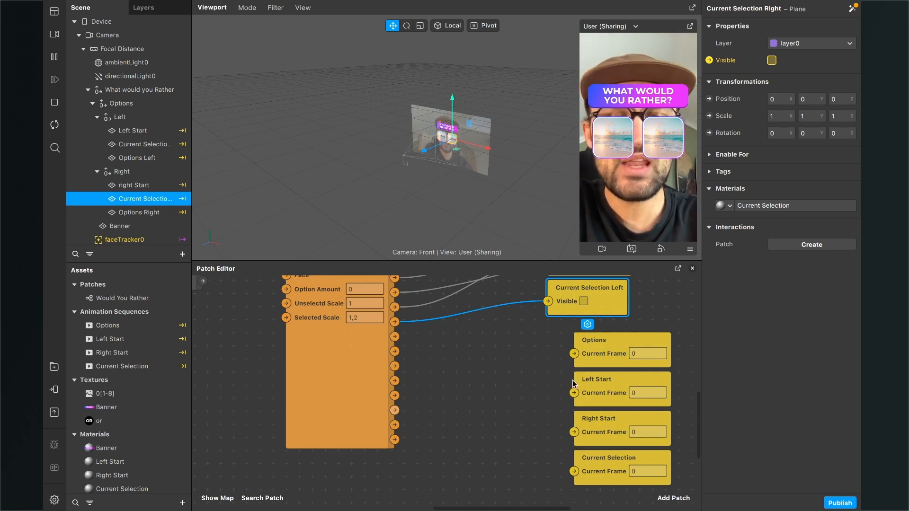
scroll(484, 425, "right", 4)
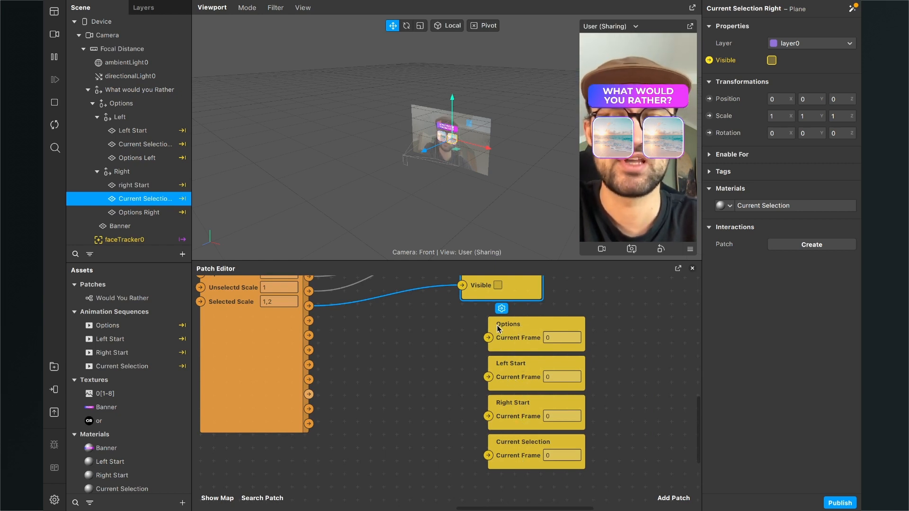
scroll(501, 394, "up", 3)
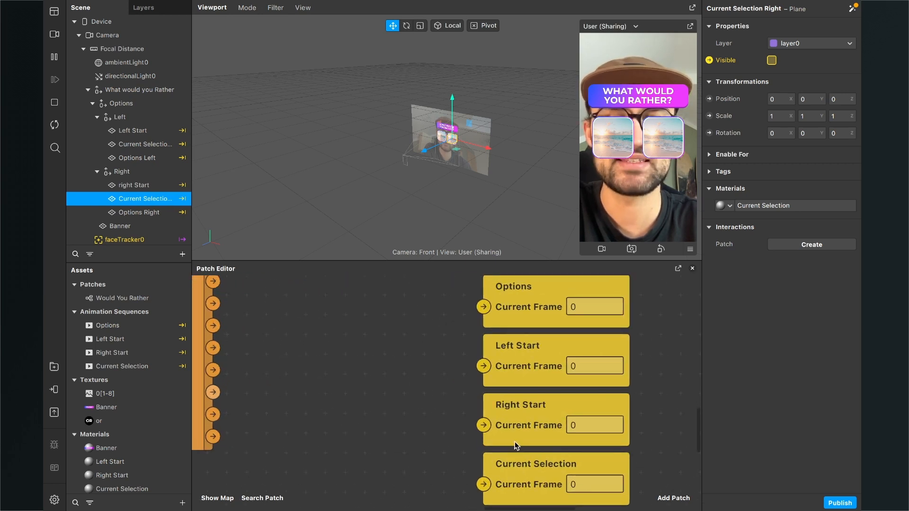
scroll(431, 445, "down", 3)
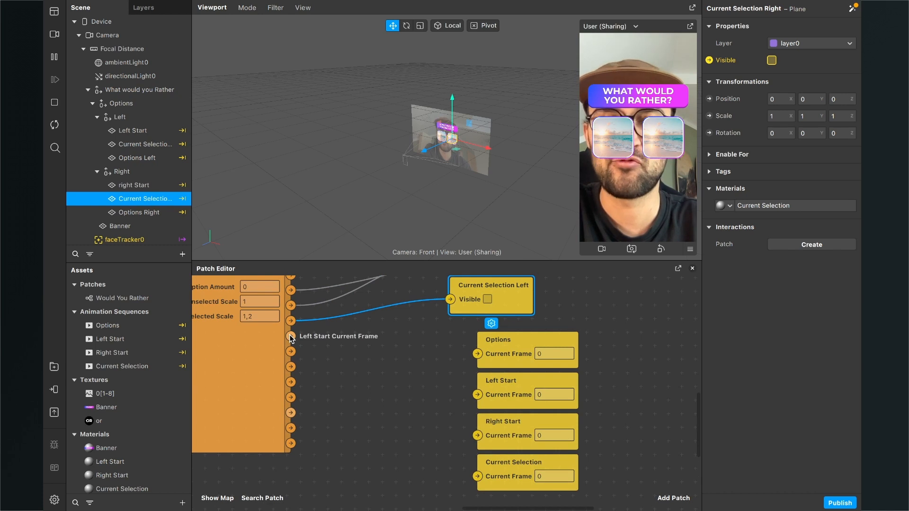
left_click_drag(291, 336, 478, 395)
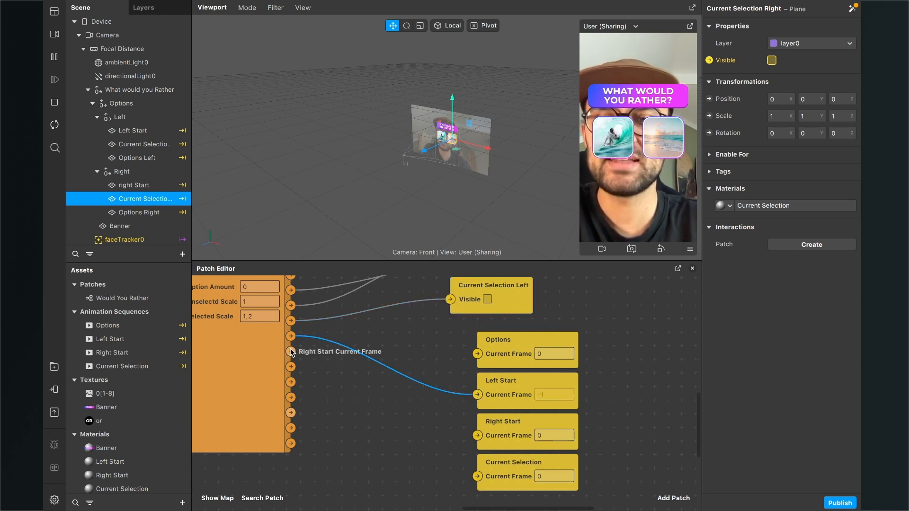
left_click_drag(291, 353, 477, 435)
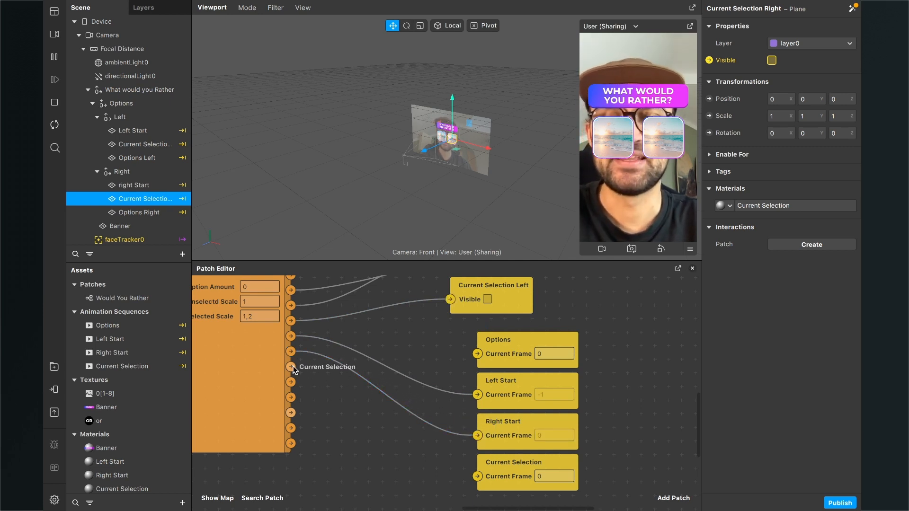
left_click_drag(293, 366, 477, 476)
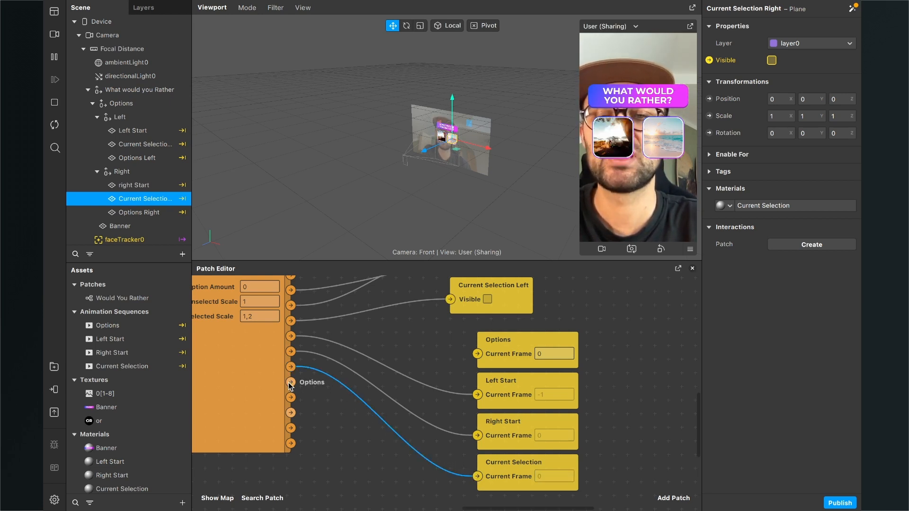
left_click_drag(291, 382, 478, 354)
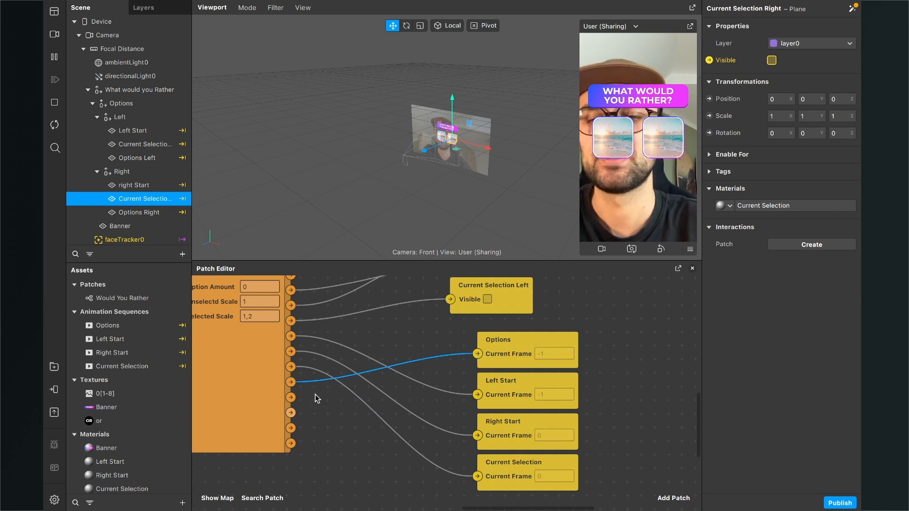
- Set the Would You Rather patch's Option Amount to 8 and restart the effect preview
scroll(314, 397, "down", 3)
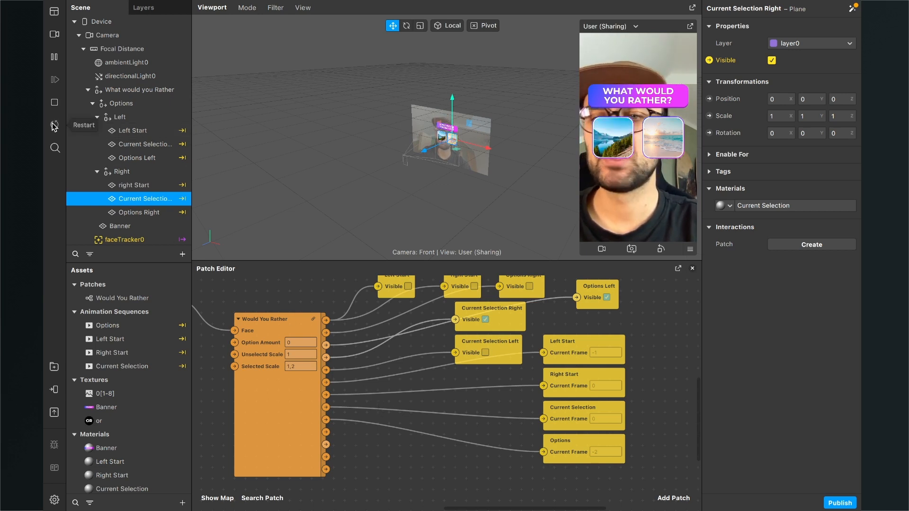
scroll(317, 369, "left", 3)
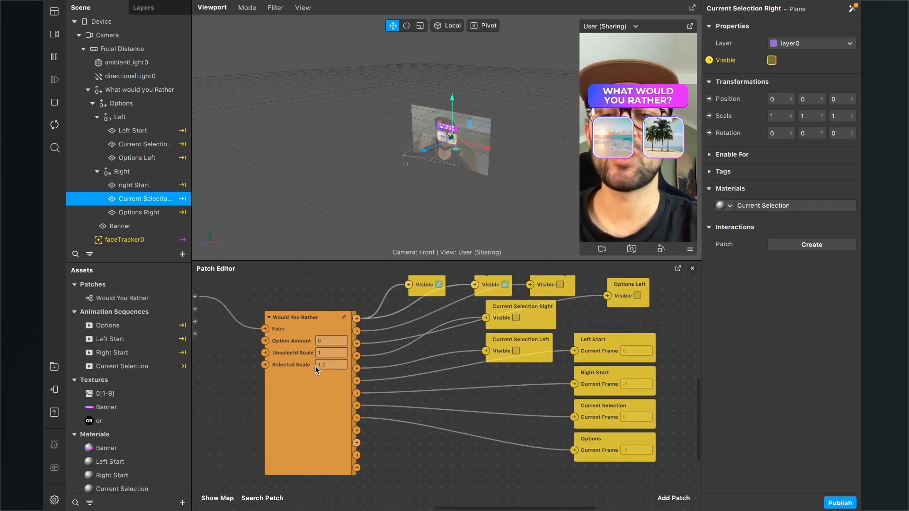
scroll(374, 382, "up", 5, "ctrl")
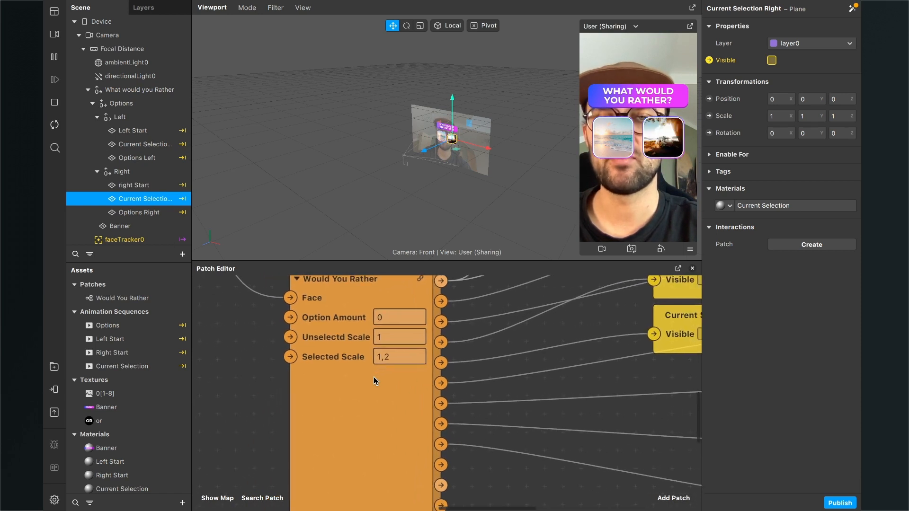
scroll(373, 377, "left", 1)
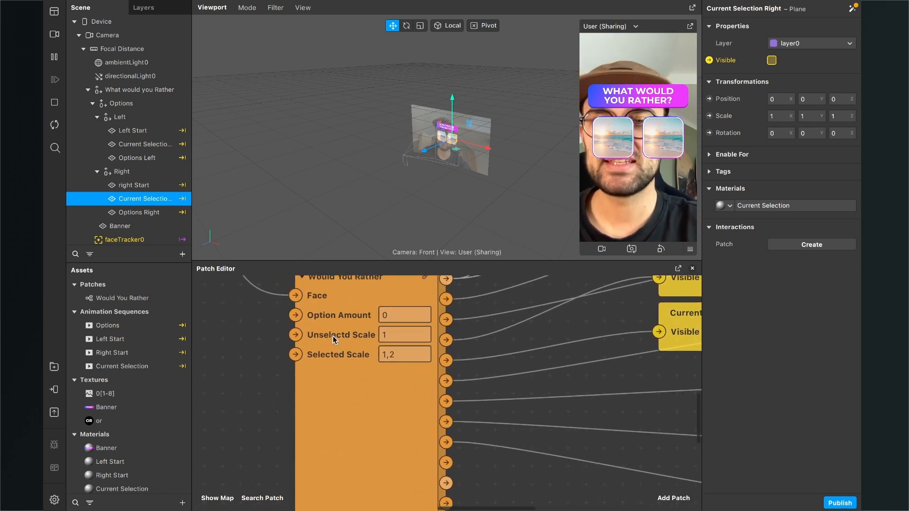
scroll(333, 336, "up", 2)
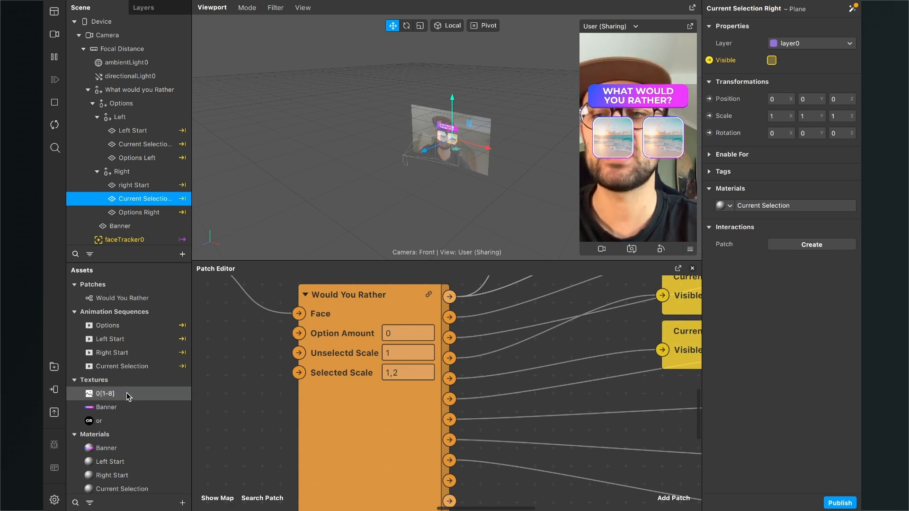
left_click(401, 335)
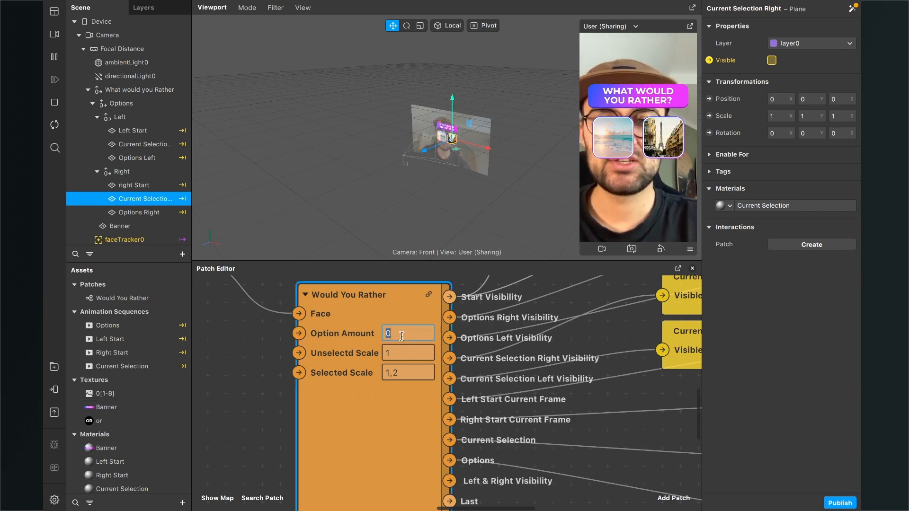
type("8")
key("Return")
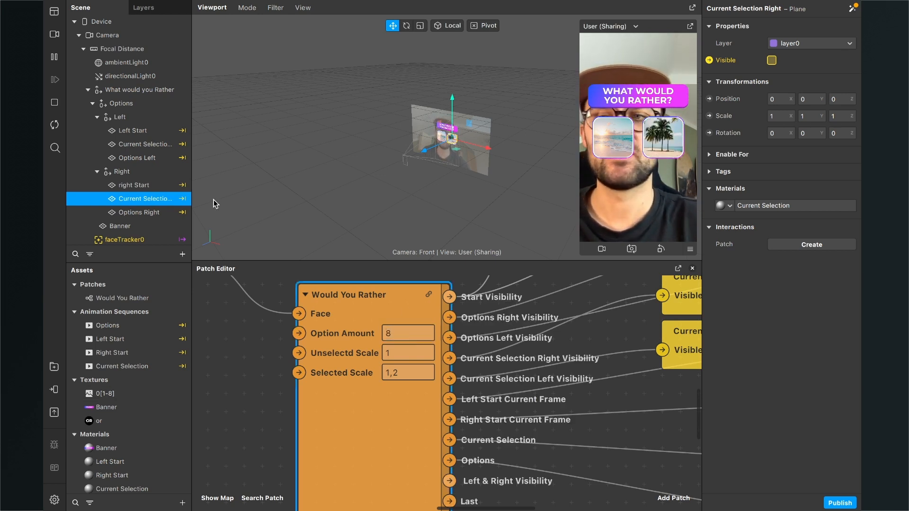
left_click(48, 129)
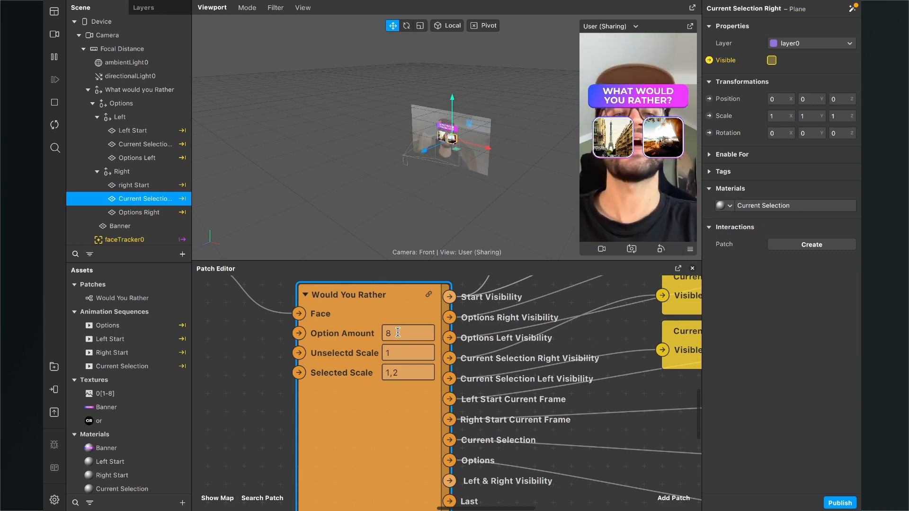
- Create Visible patches for the Left and Right null objects and stack the Right patch below the Left one
scroll(479, 369, "down", 3)
scroll(479, 369, "down", 2)
scroll(479, 369, "right", 2)
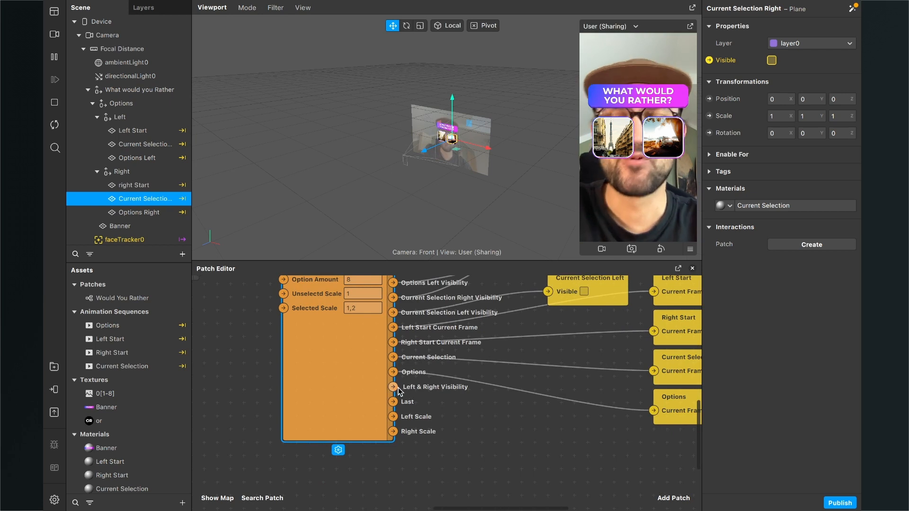
scroll(470, 396, "right", 2)
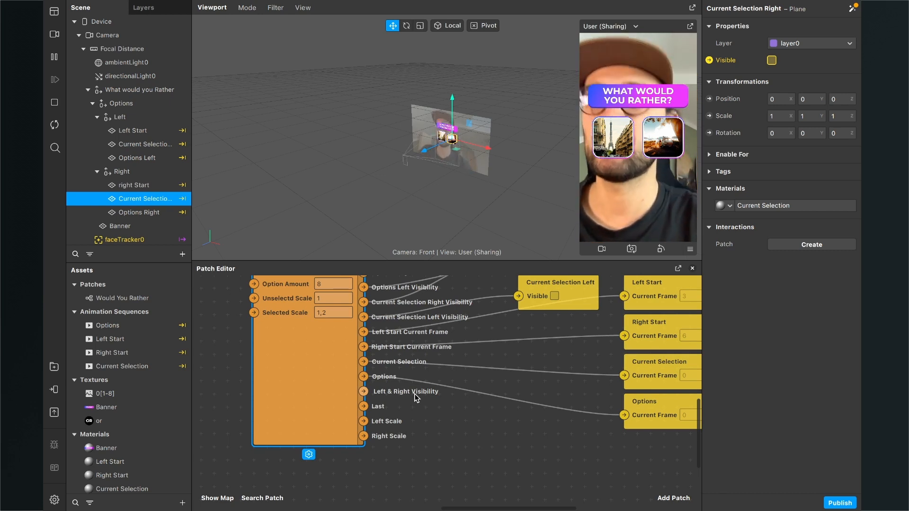
left_click(126, 117)
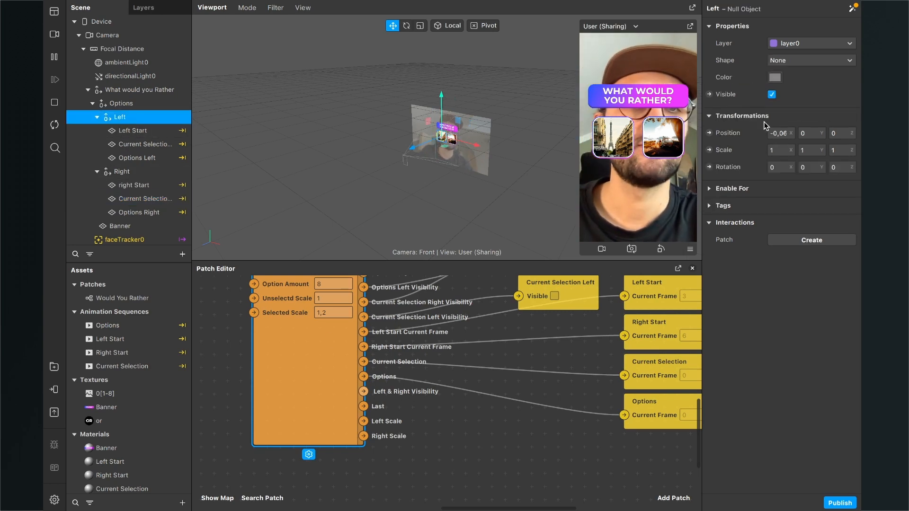
left_click(709, 95)
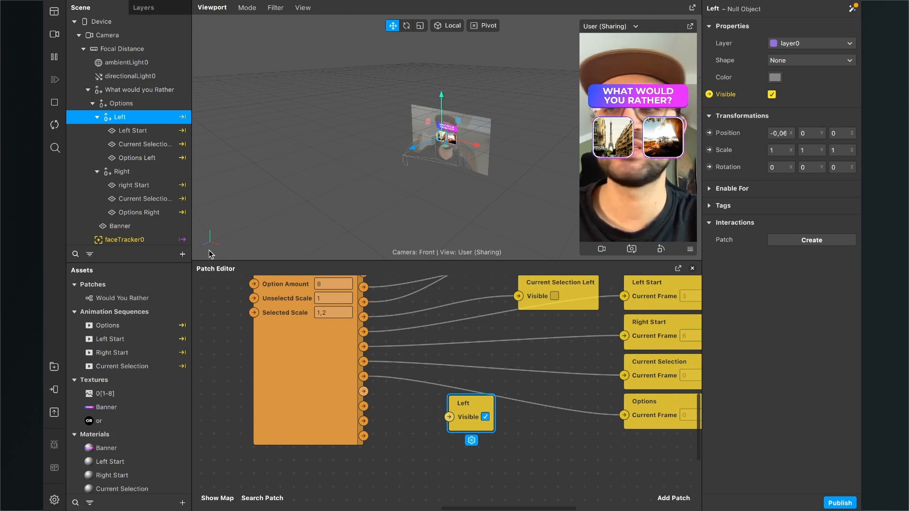
left_click(142, 174)
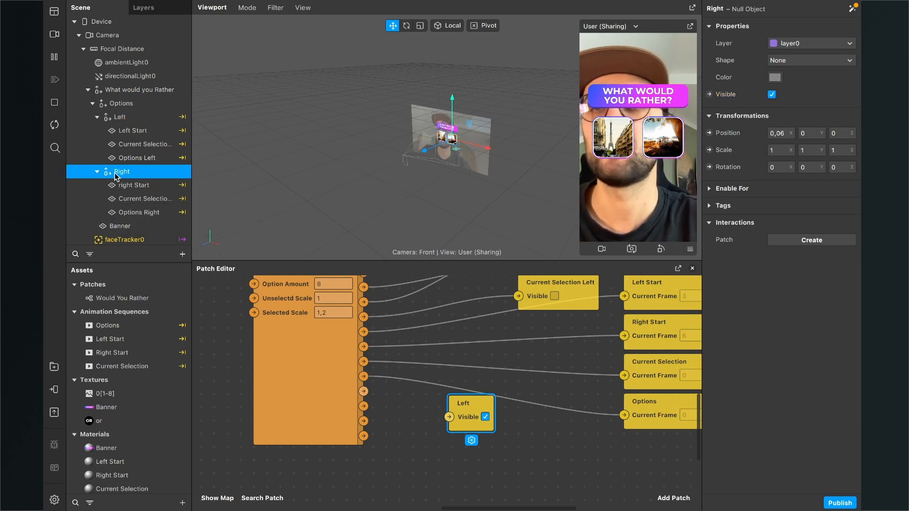
left_click(710, 94)
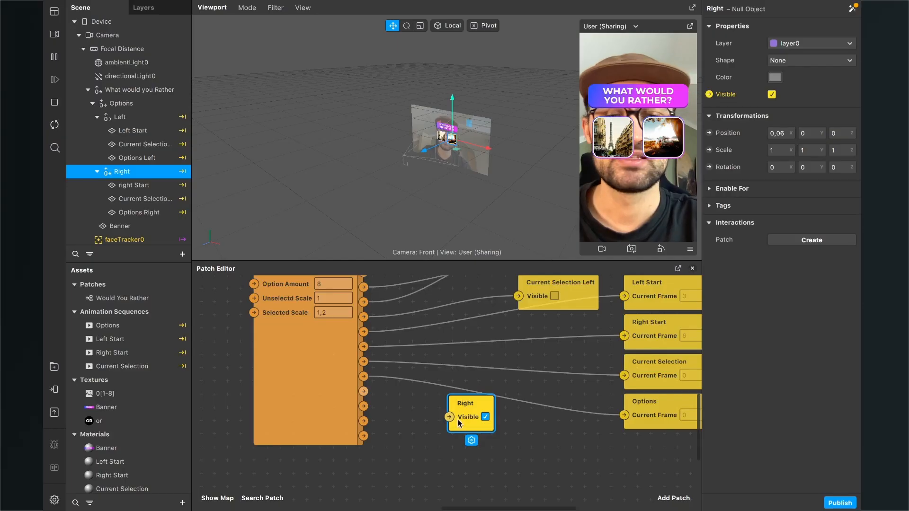
left_click_drag(459, 420, 457, 456)
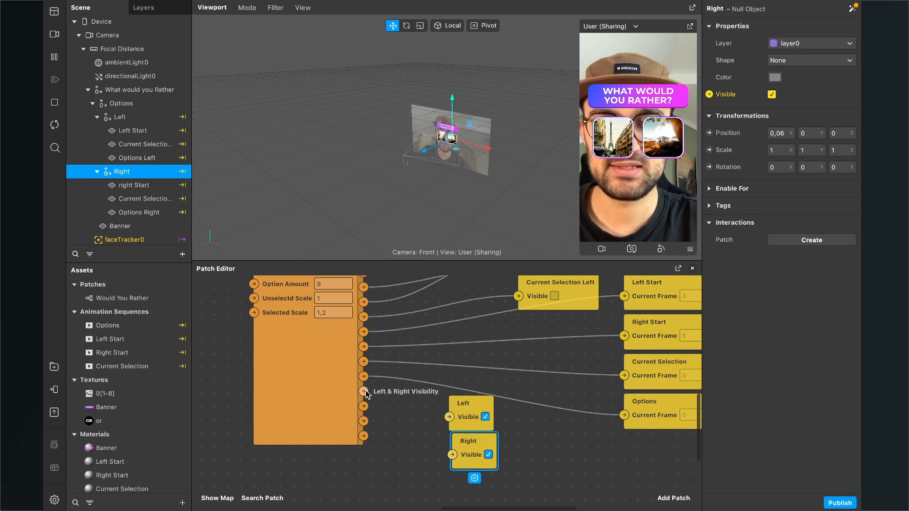
- Connect the Left & Right Visibility output to the Left and Right Visible patches and move both patches up beside the logic patch
left_click_drag(363, 391, 453, 455)
scroll(461, 452, "down", 2)
left_click_drag(473, 383, 490, 341)
left_click_drag(482, 418, 494, 379)
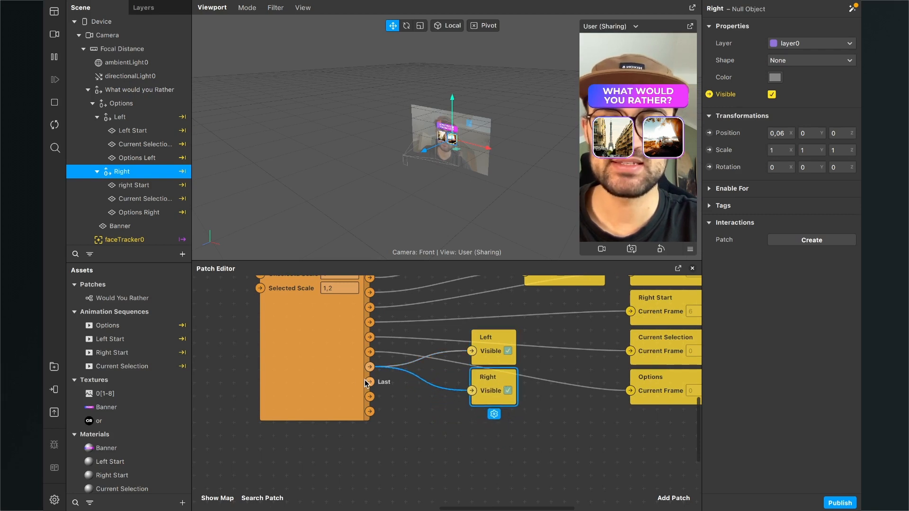
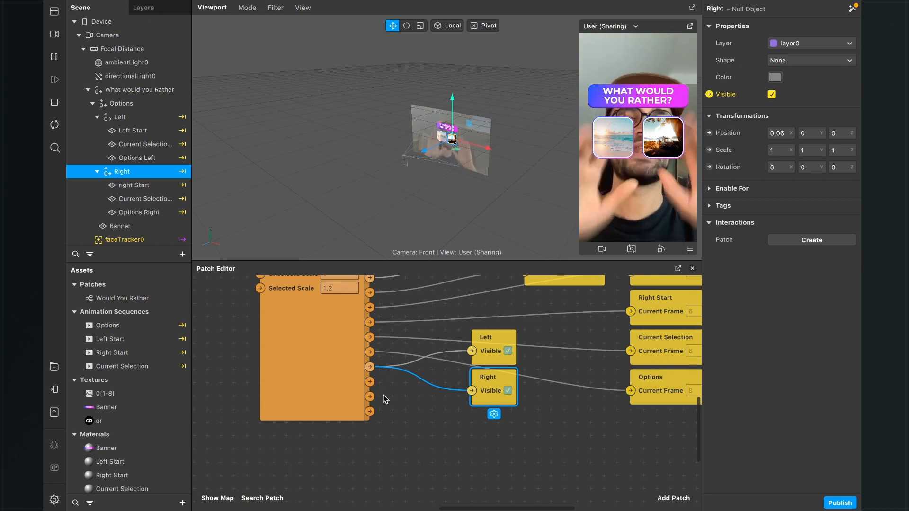
- Create 3D Scale patches for the Left and Right null objects and connect them to the logic patch's Left Scale and Right Scale outputs
left_click(377, 430)
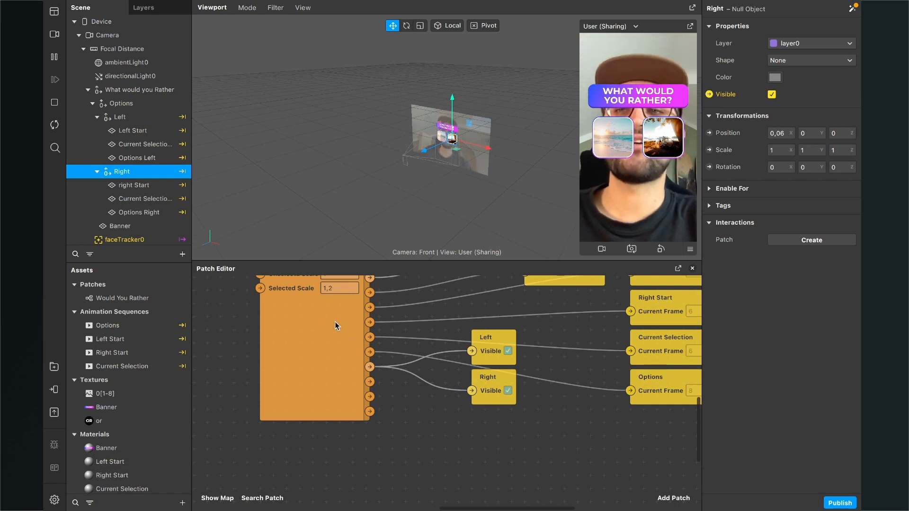
left_click(121, 116)
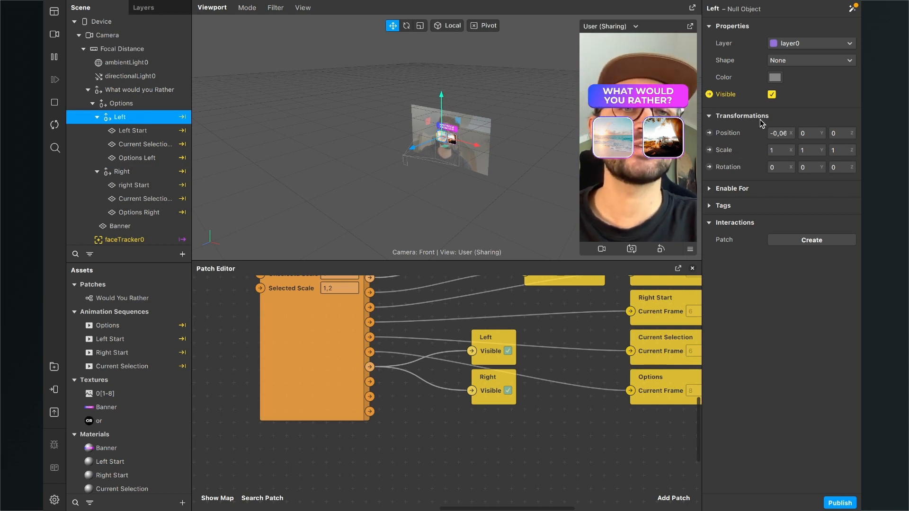
left_click(709, 150)
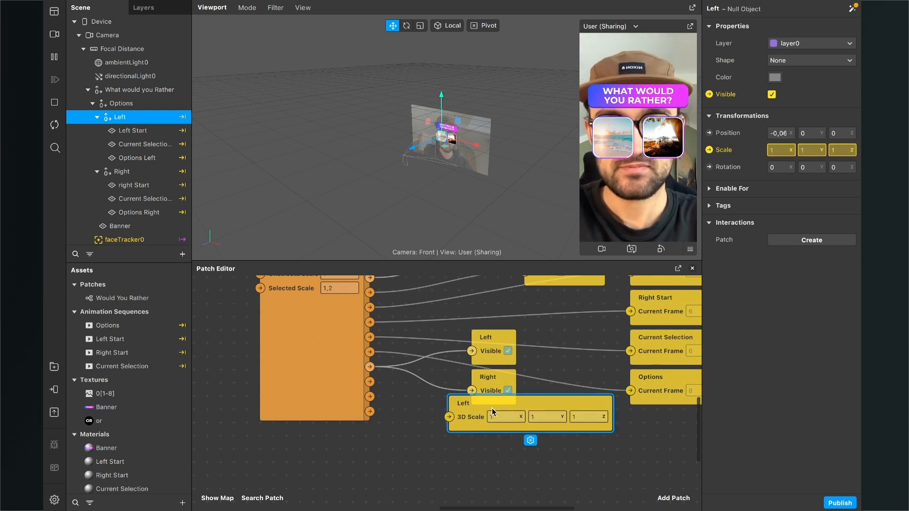
left_click(142, 171)
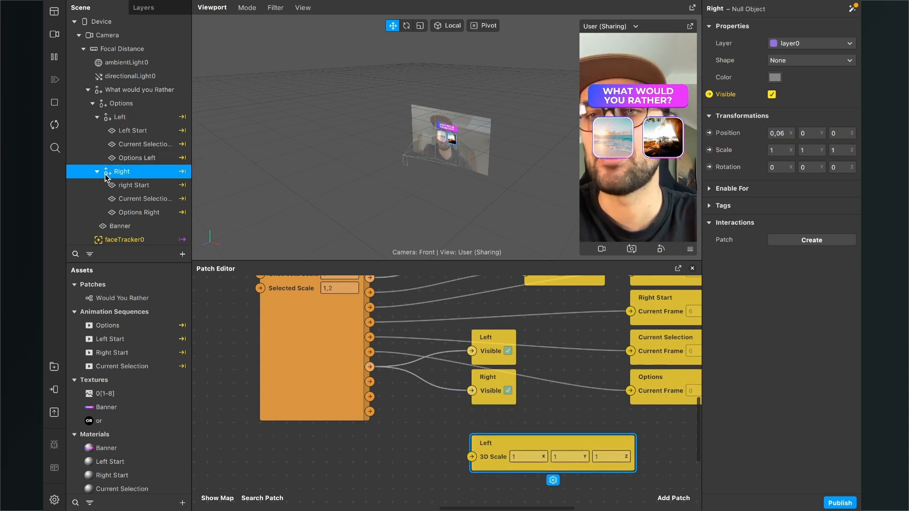
left_click(709, 150)
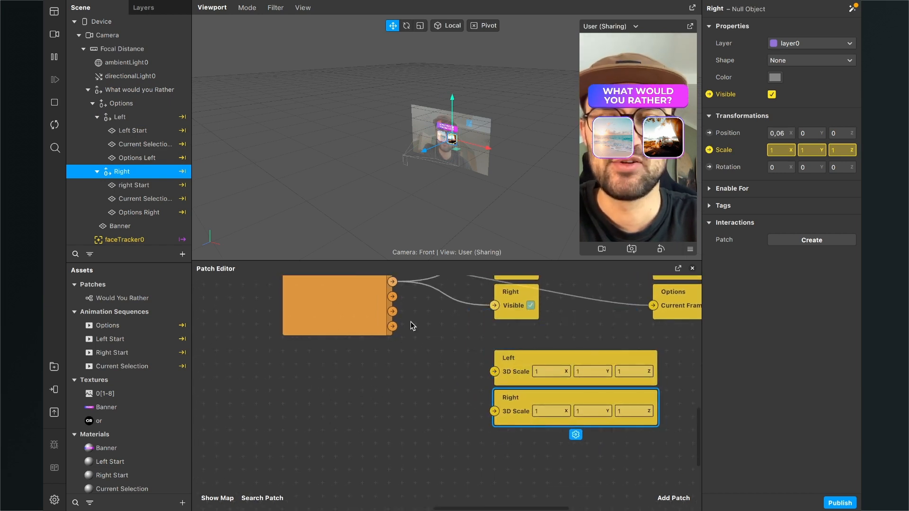
left_click_drag(392, 311, 510, 340)
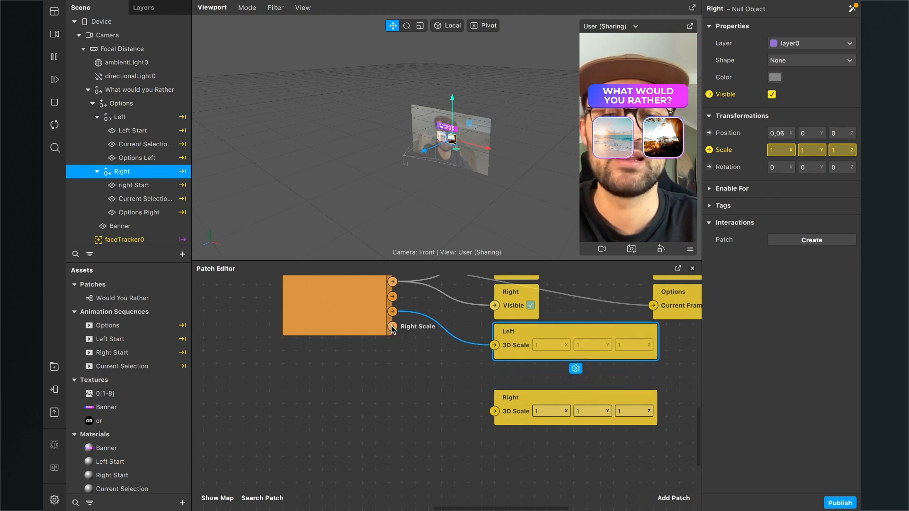
left_click_drag(393, 326, 494, 411)
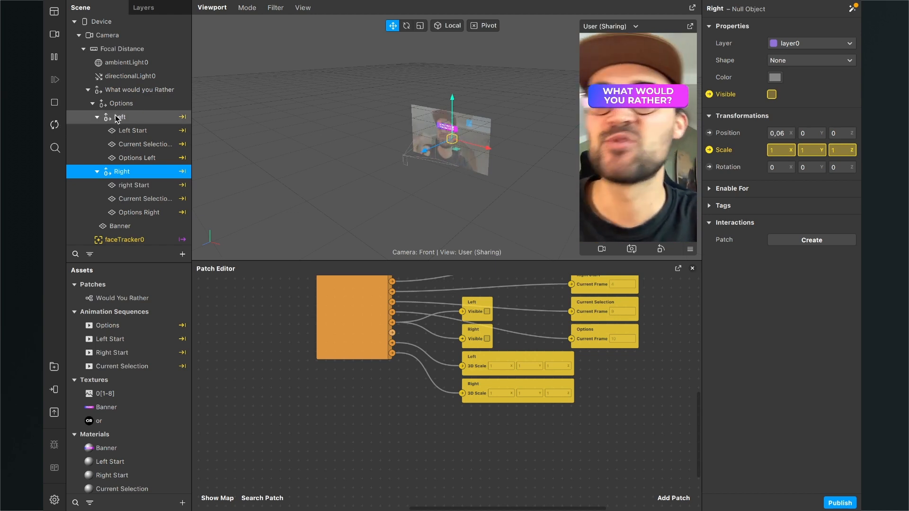
- Collapse the Left and Right groups in the scene tree and insert a new plane
left_click(97, 119)
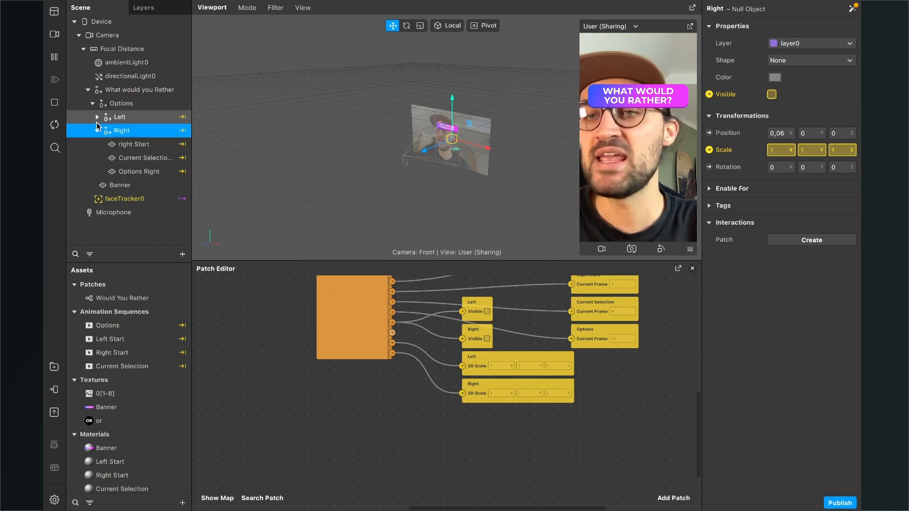
left_click(97, 130)
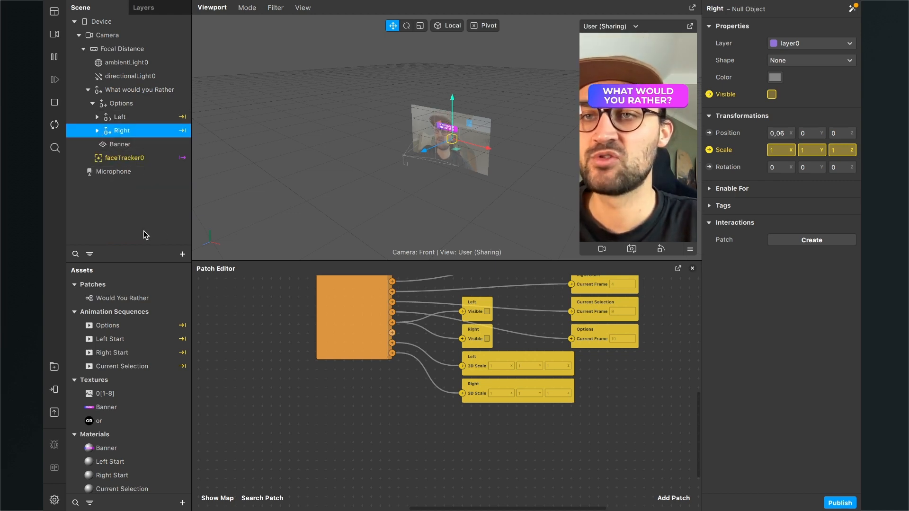
left_click(183, 254)
type("P")
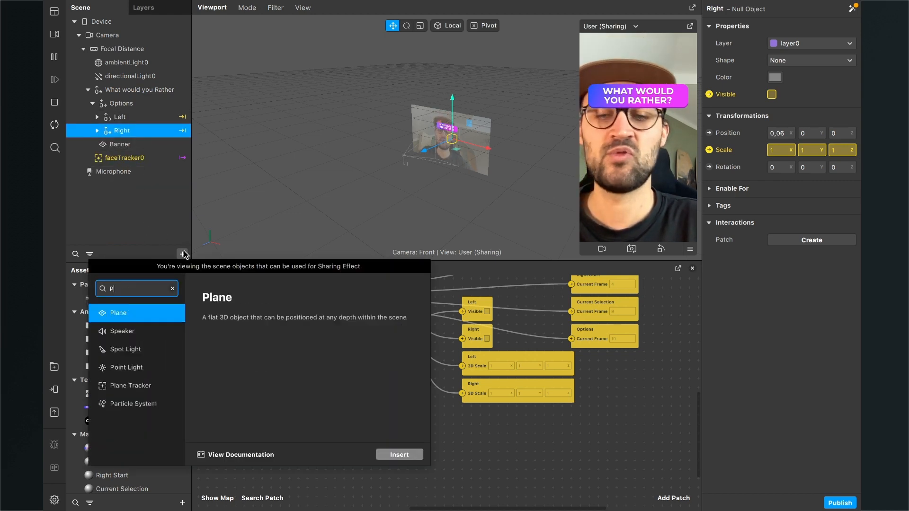
type("la")
key("Return")
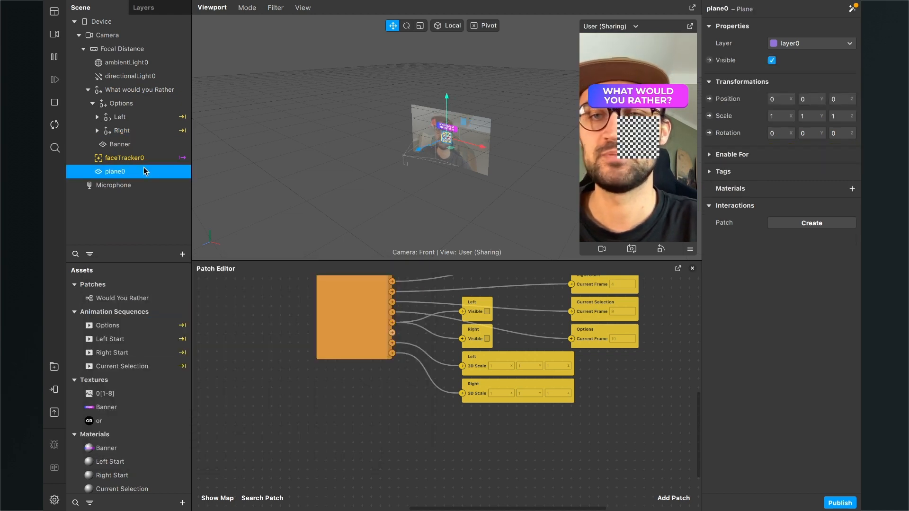
- Rename the new plane Last, move it into the What would you Rather group and collapse the Options group
double_click(126, 174)
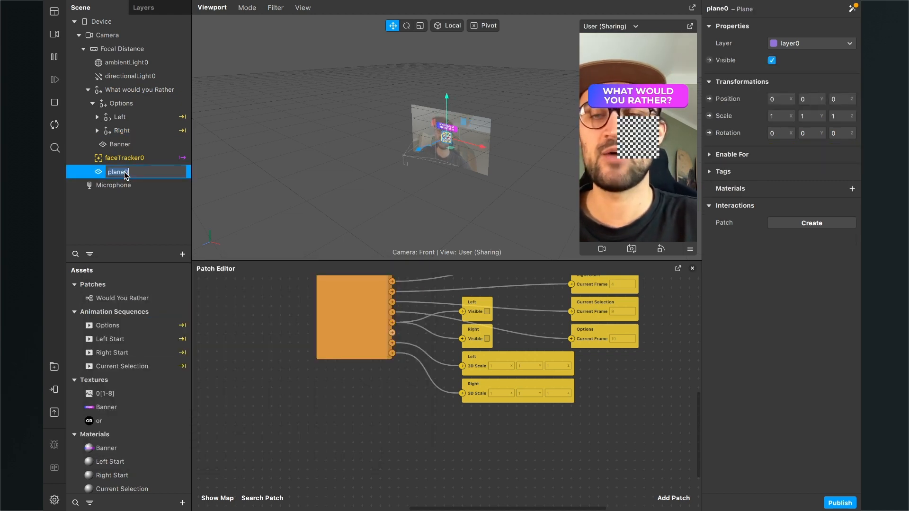
type("L")
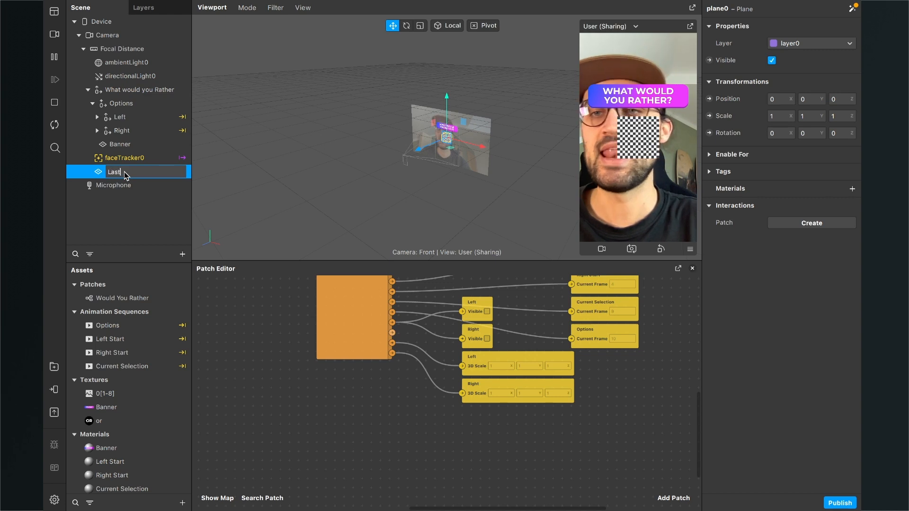
type("ast")
key("Return")
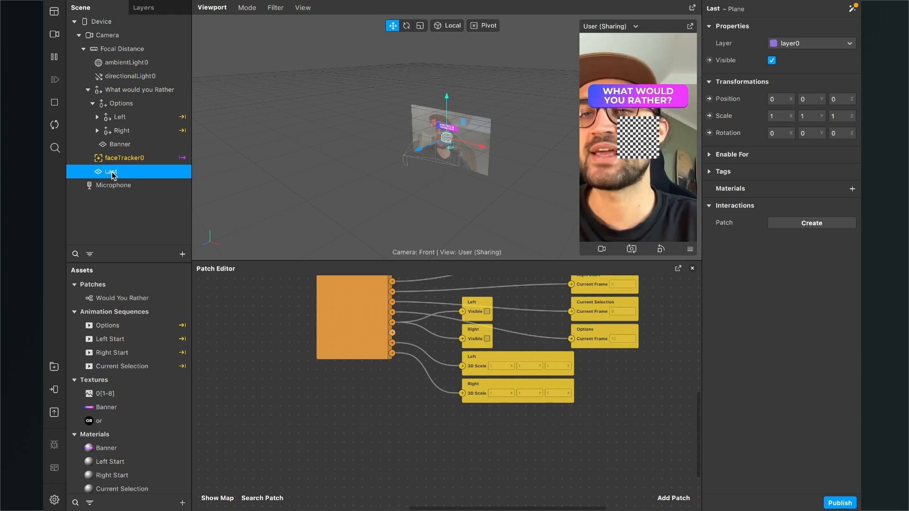
left_click_drag(114, 176, 130, 92)
left_click(92, 105)
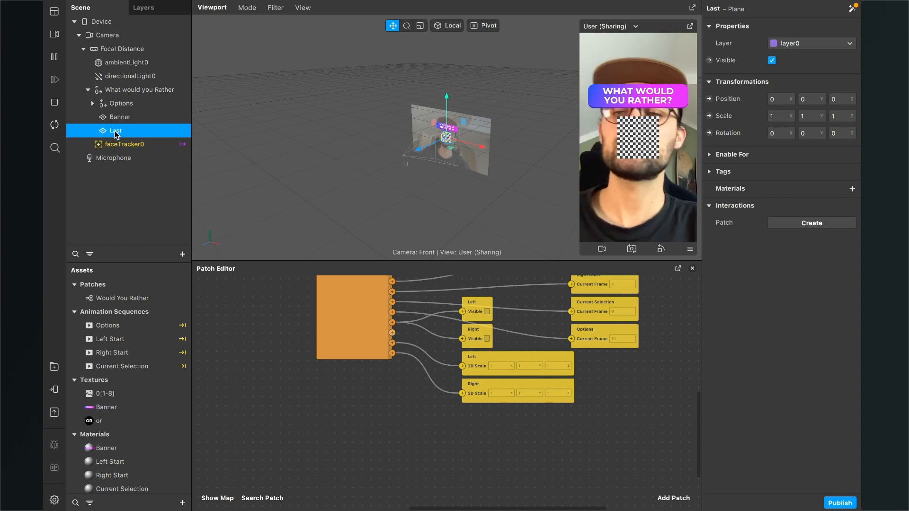
- Create a new material named Last in the assets
scroll(146, 399, "down", 1)
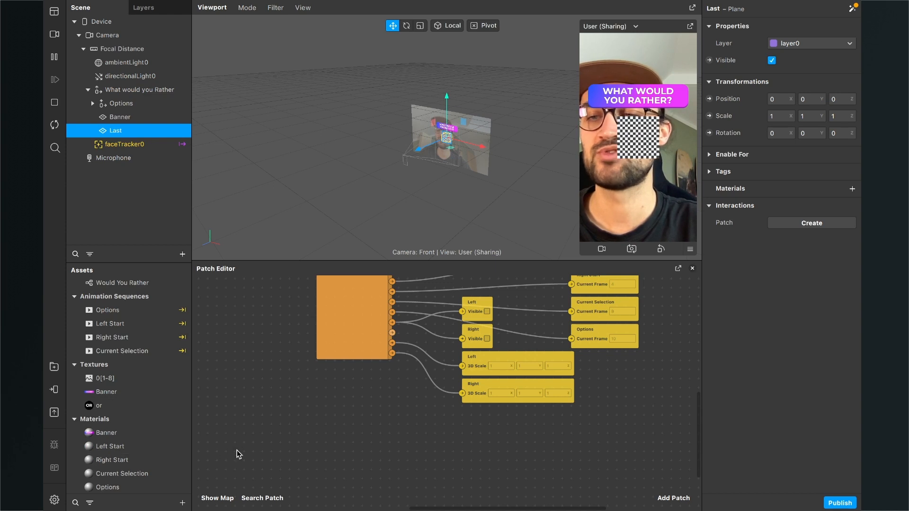
left_click(183, 503)
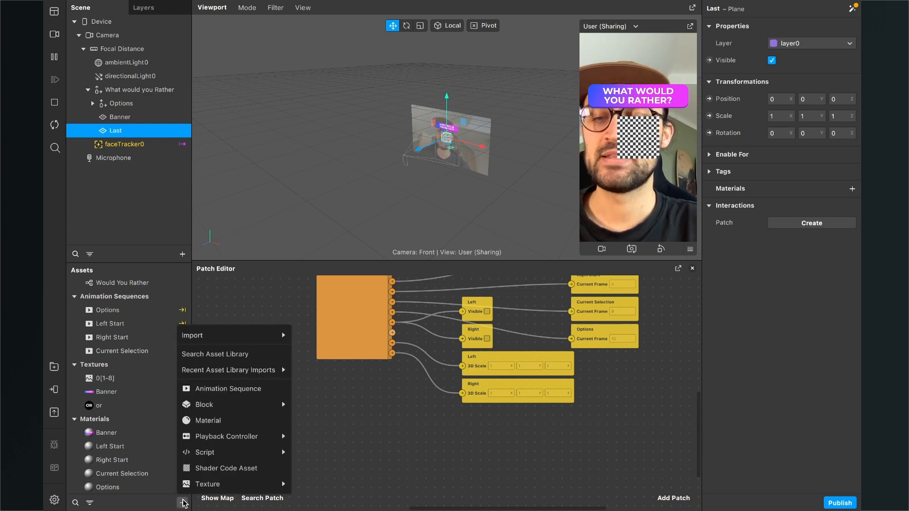
left_click(223, 421)
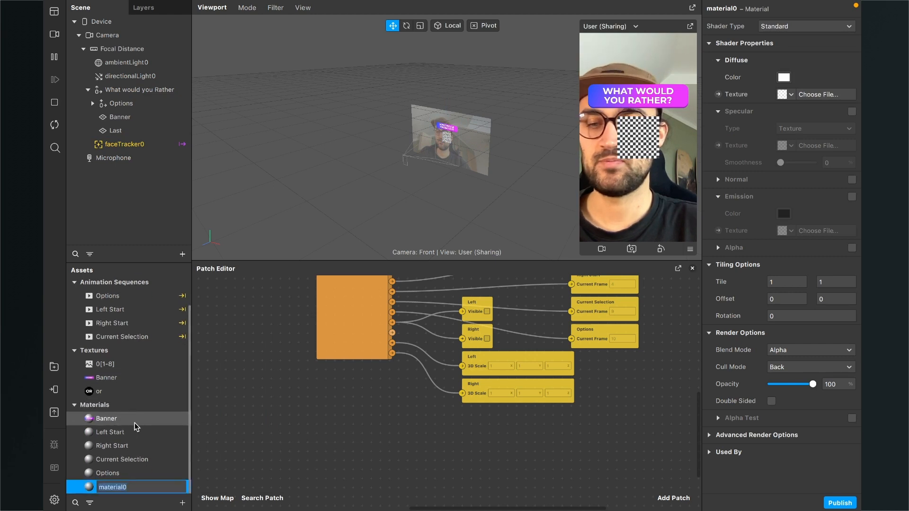
type("Last")
key("Return")
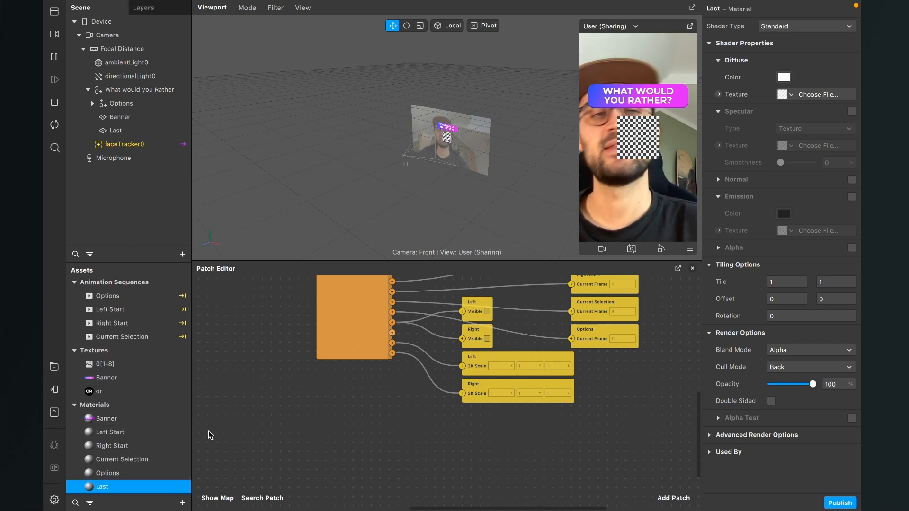
- Set the Last material's shader type to Flat and disable its depth test and depth writing
left_click(796, 26)
left_click(795, 28)
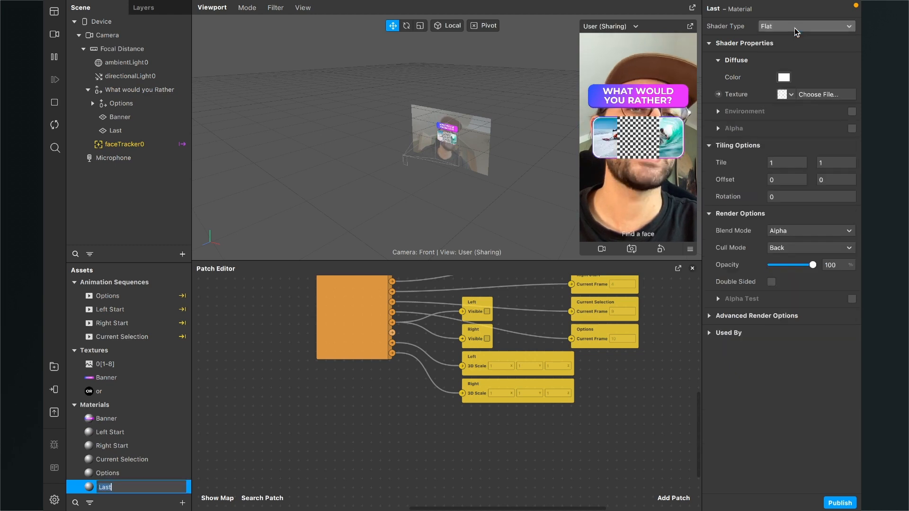
left_click(710, 317)
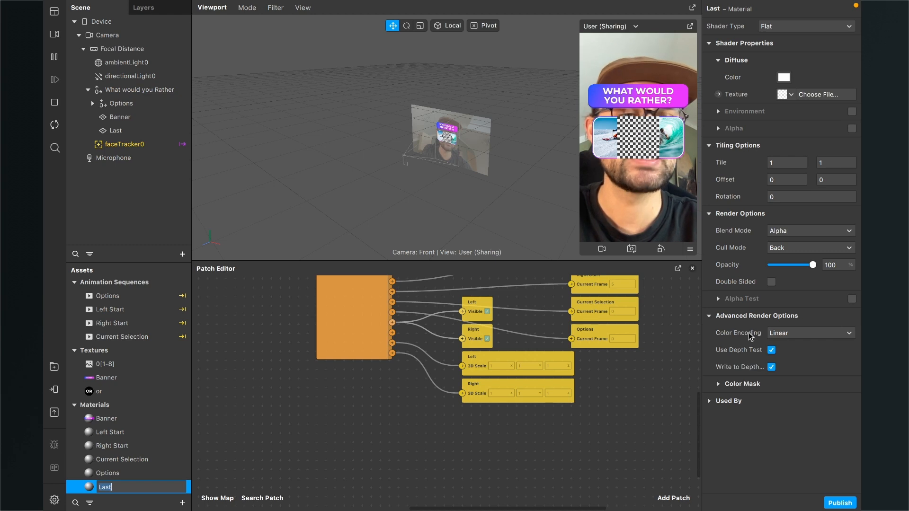
left_click(772, 351)
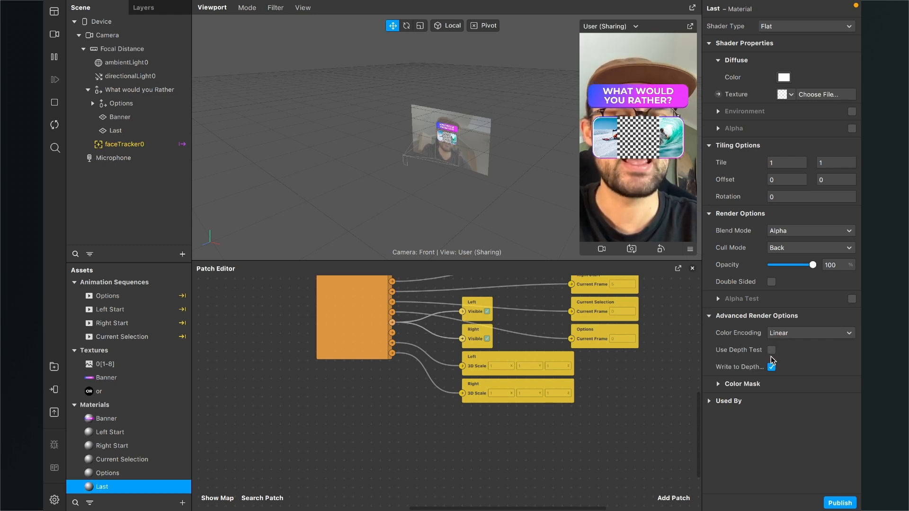
left_click(771, 367)
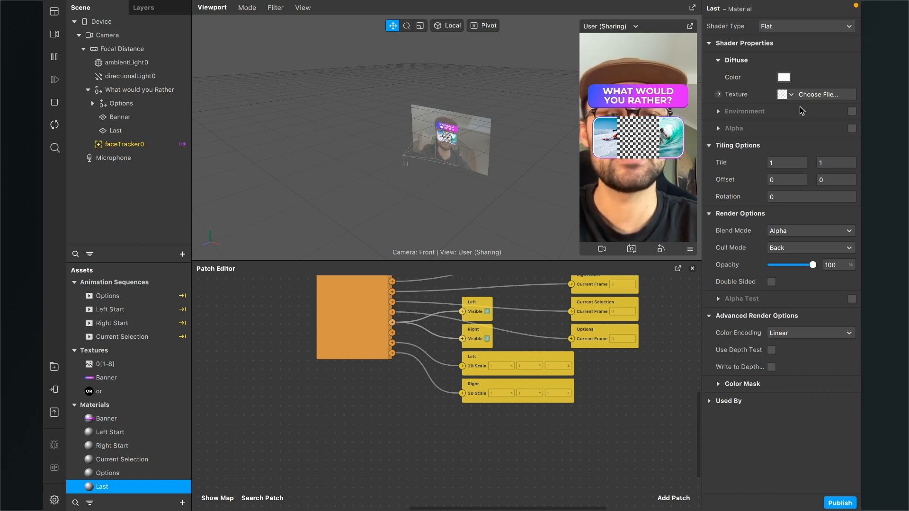
- Use the Current Selection sequence as the Last material's texture and assign the material to the Last plane
left_click(788, 98)
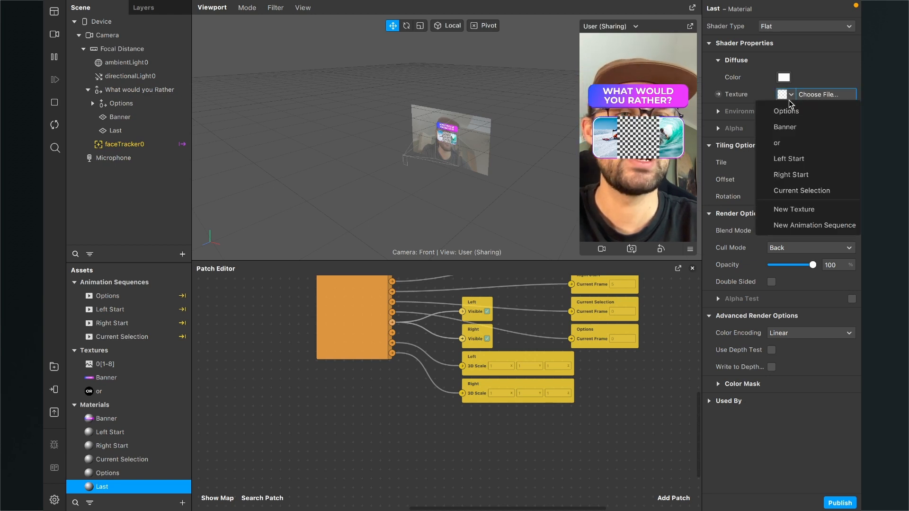
left_click(794, 191)
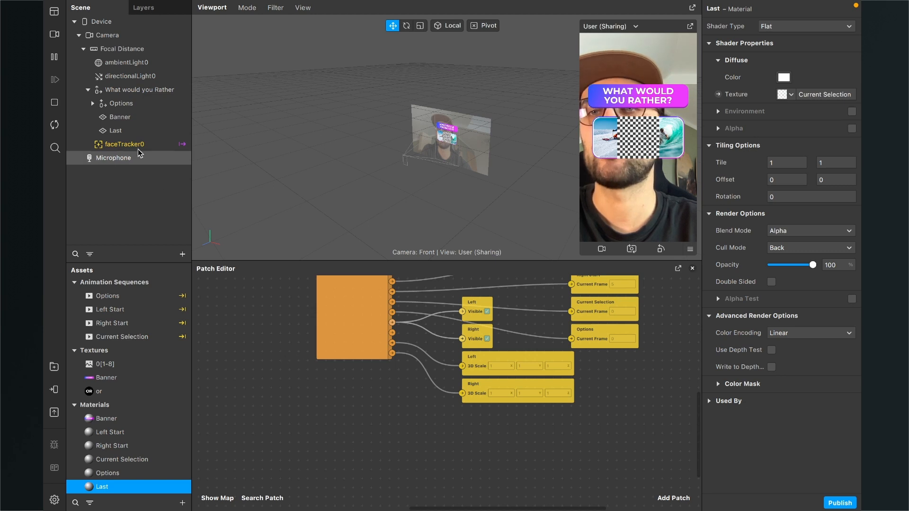
left_click(122, 136)
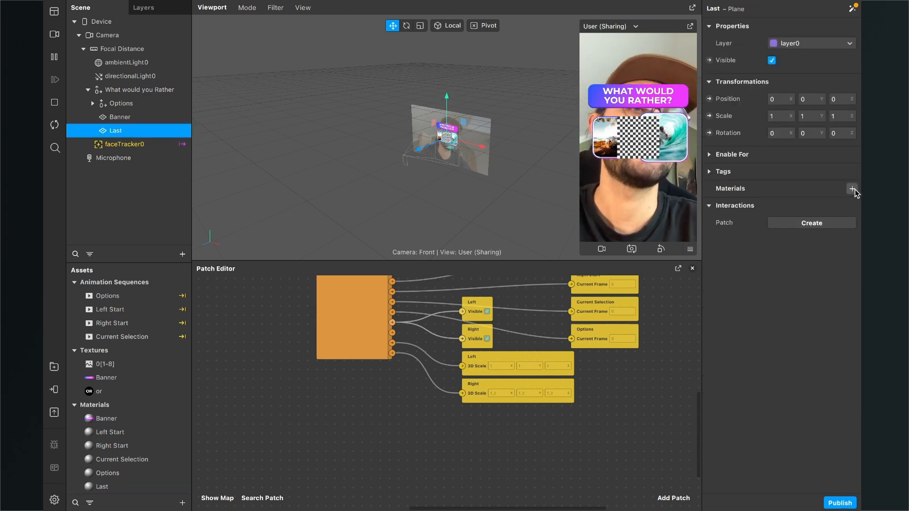
left_click(853, 190)
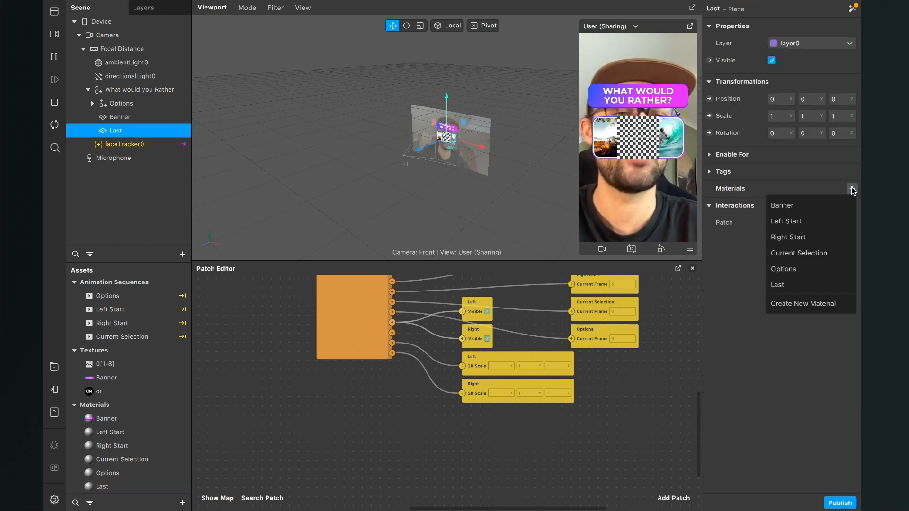
left_click(816, 286)
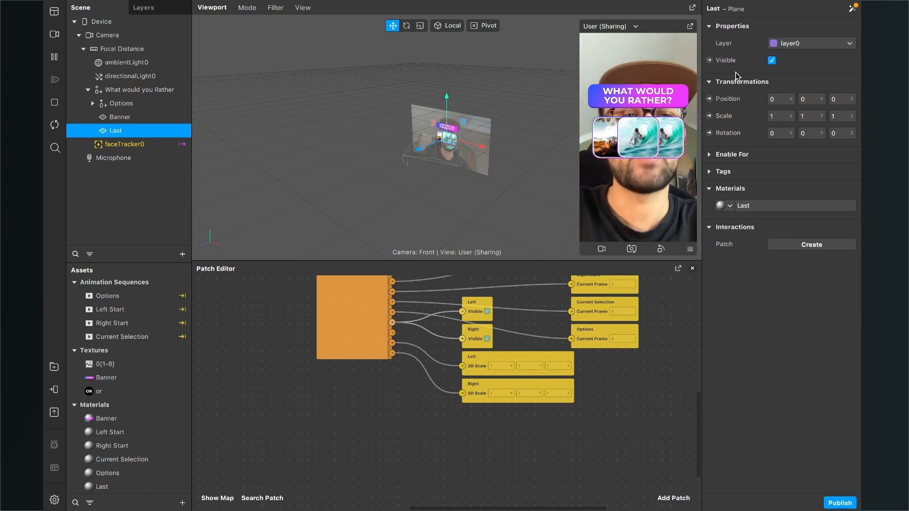
- Create a Visible patch for the Last plane, place it below the Right scale patch and connect the logic patch's Last output to it
left_click(709, 60)
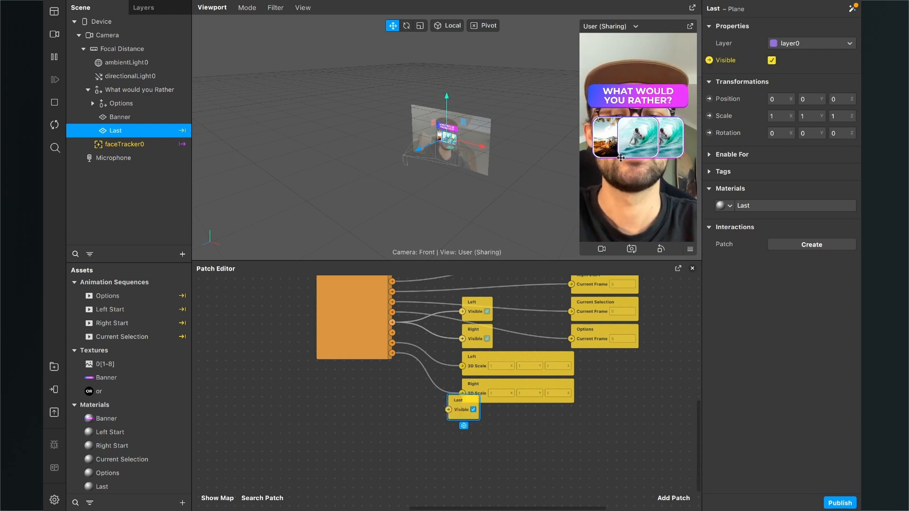
scroll(416, 367, "up", 3)
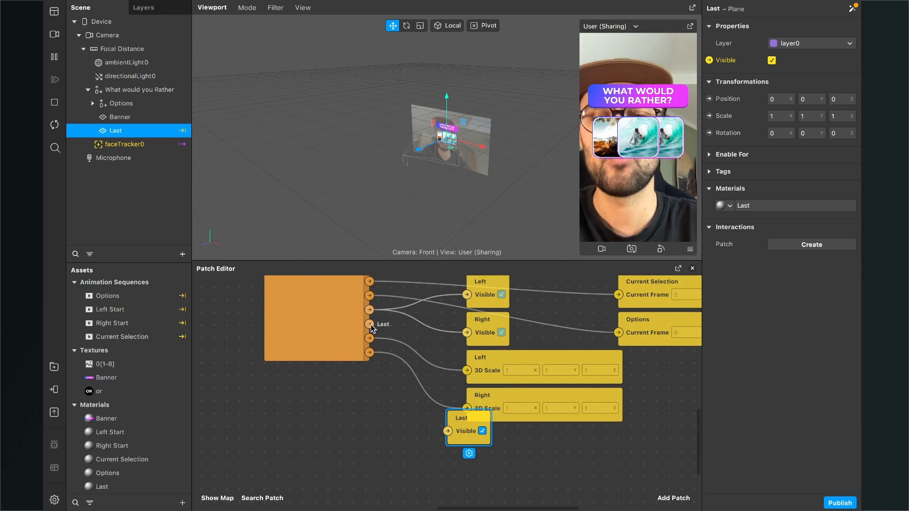
left_click_drag(477, 432, 501, 457)
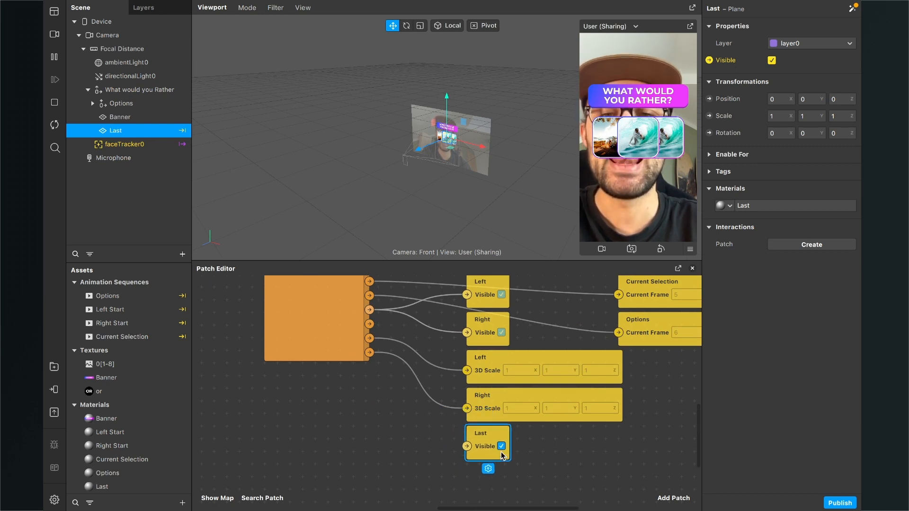
left_click_drag(370, 324, 484, 463)
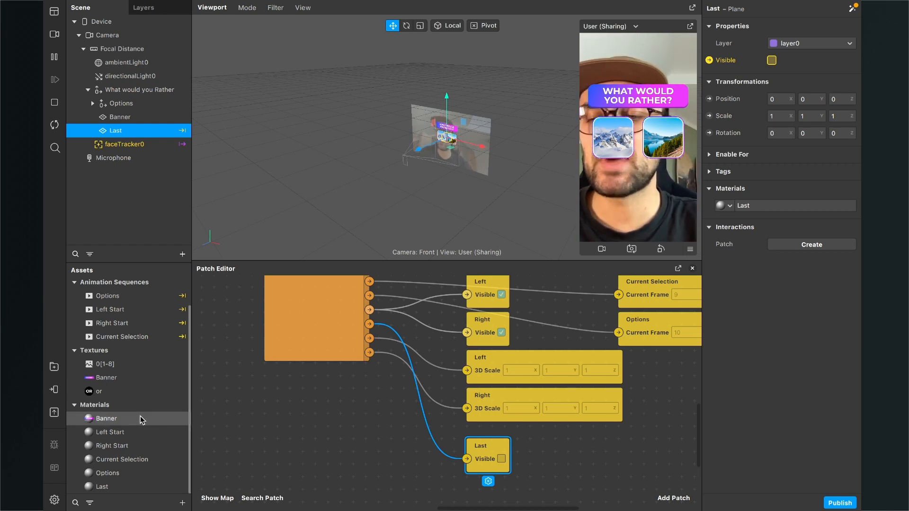
- Create a new material named Or in the assets
left_click(183, 503)
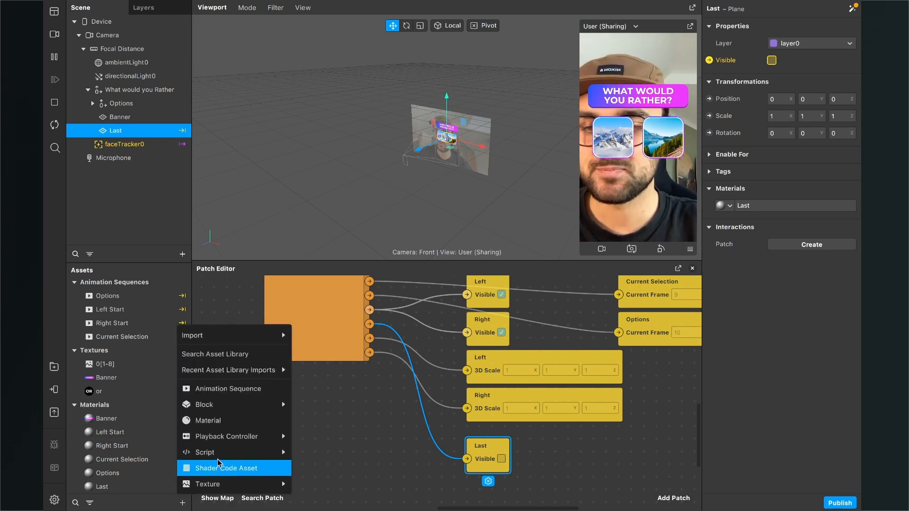
left_click(235, 421)
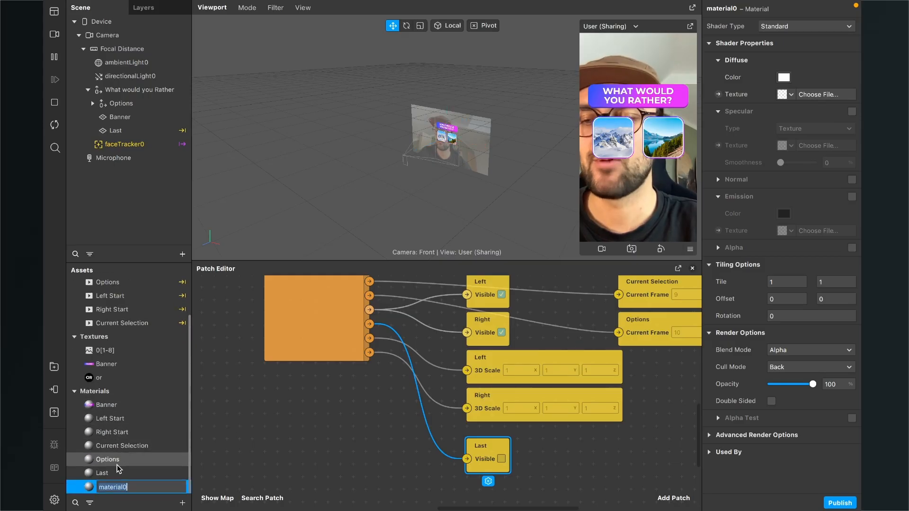
type("Or")
key("Return")
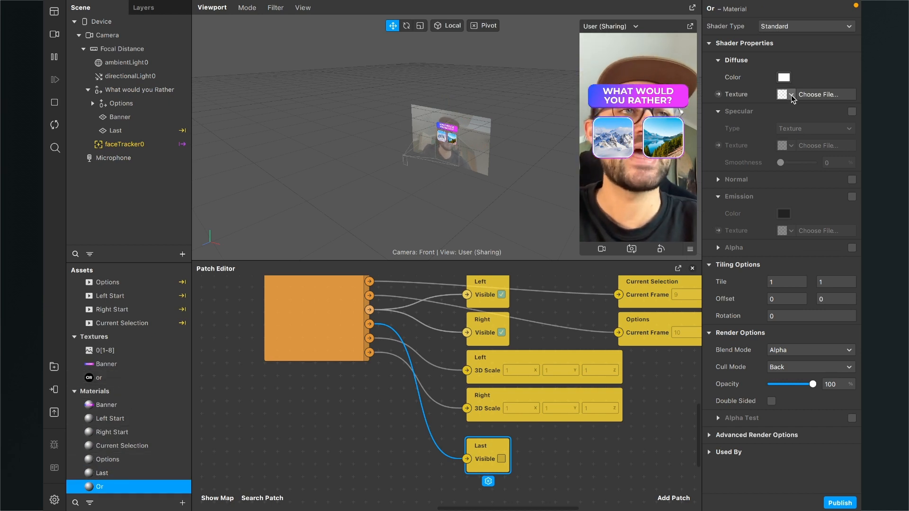
- Configure the Or material with the Flat shader type and the or texture, with depth test and depth writing disabled
left_click(820, 25)
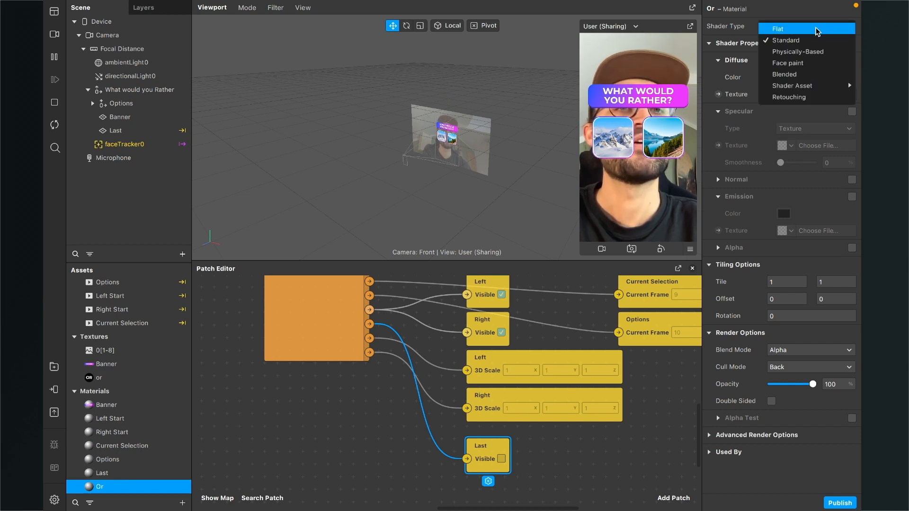
left_click(815, 29)
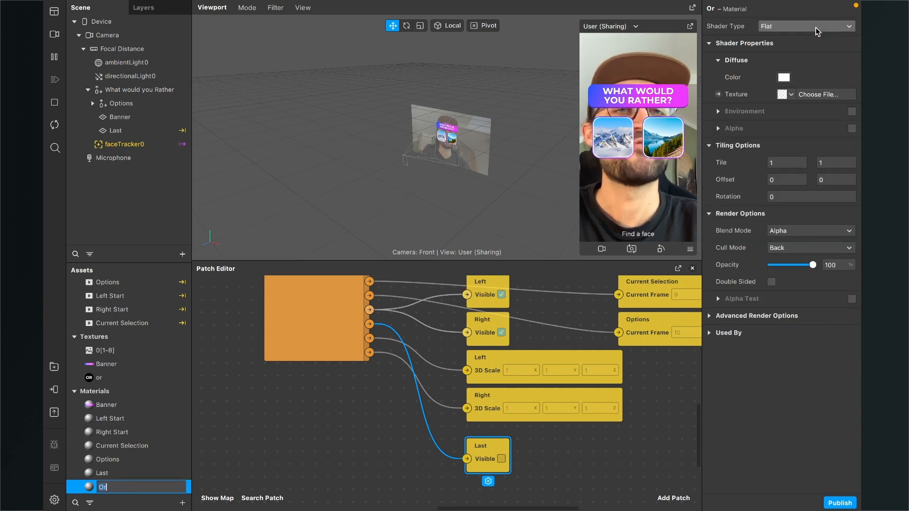
left_click(791, 95)
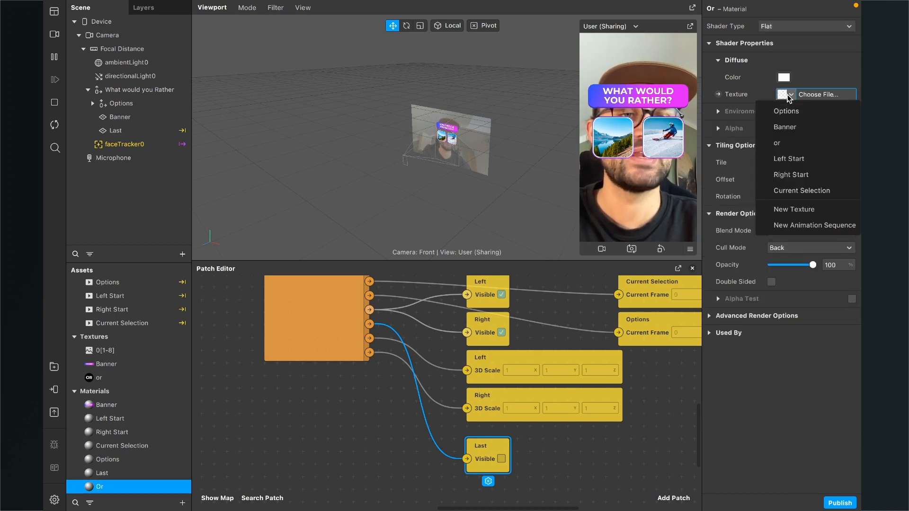
left_click(788, 142)
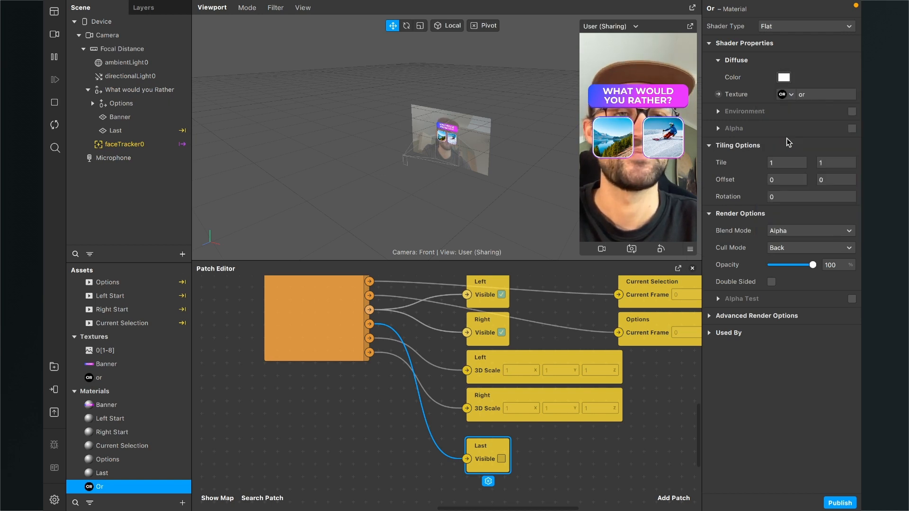
left_click(711, 316)
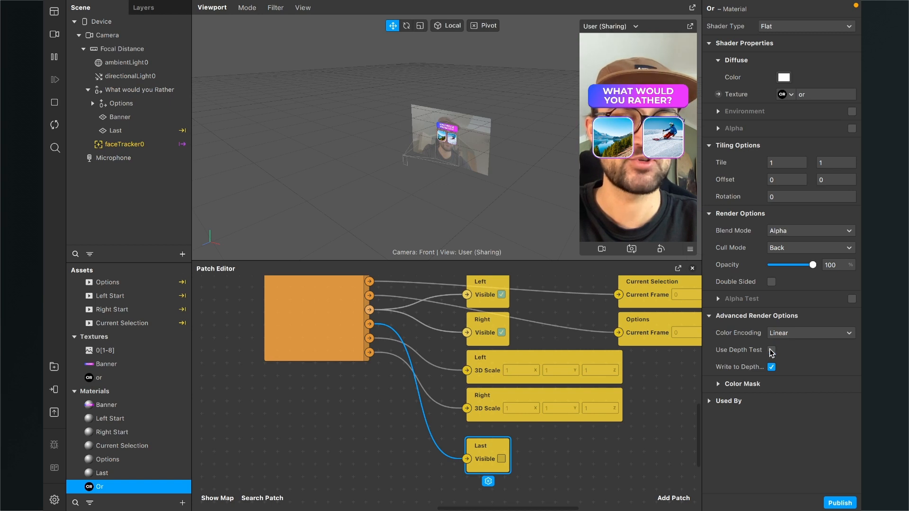
left_click(772, 367)
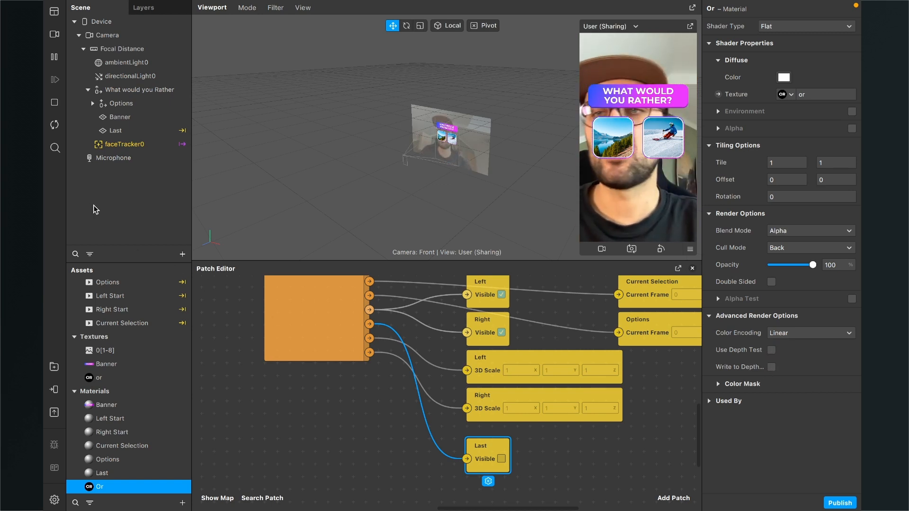
- Add a new plane to the scene and assign the Or material to it
left_click(182, 254)
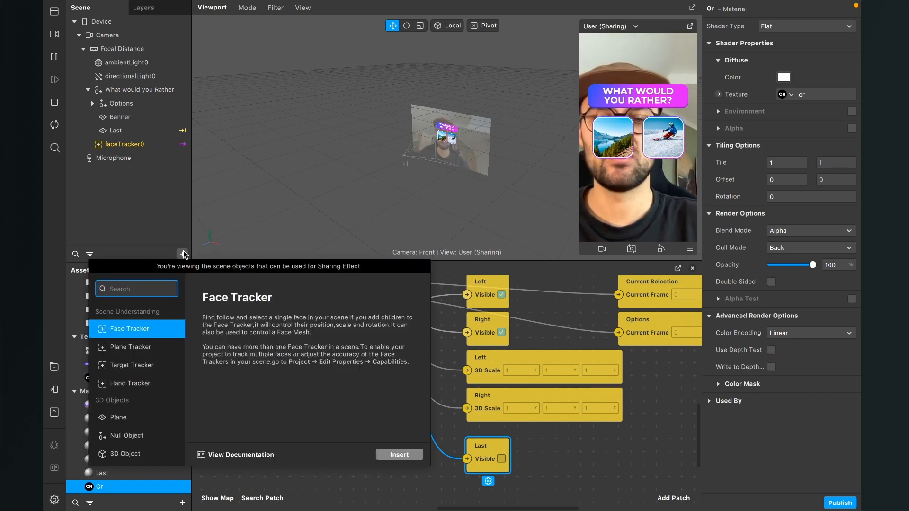
type("pla")
key("Return")
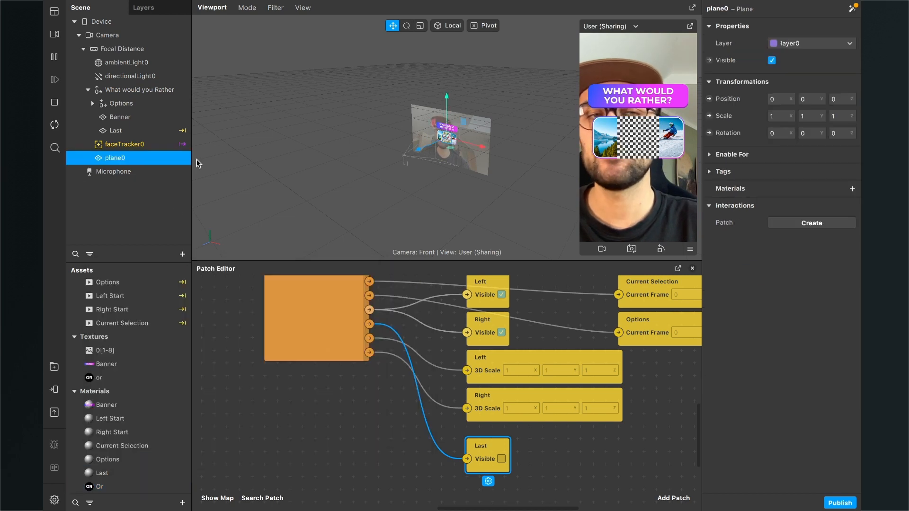
left_click(852, 191)
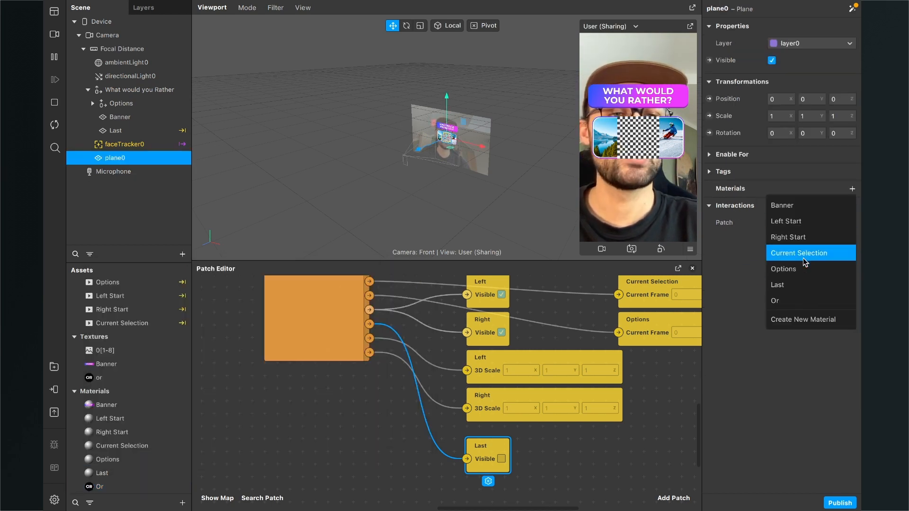
left_click(792, 296)
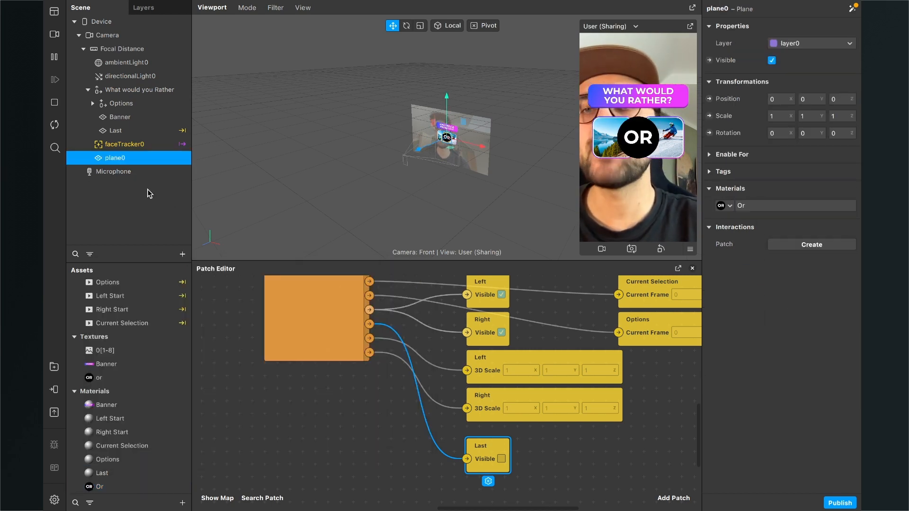
- Move the new plane into the What would you Rather null object and rename it OR
left_click_drag(109, 161, 122, 91)
key("Return")
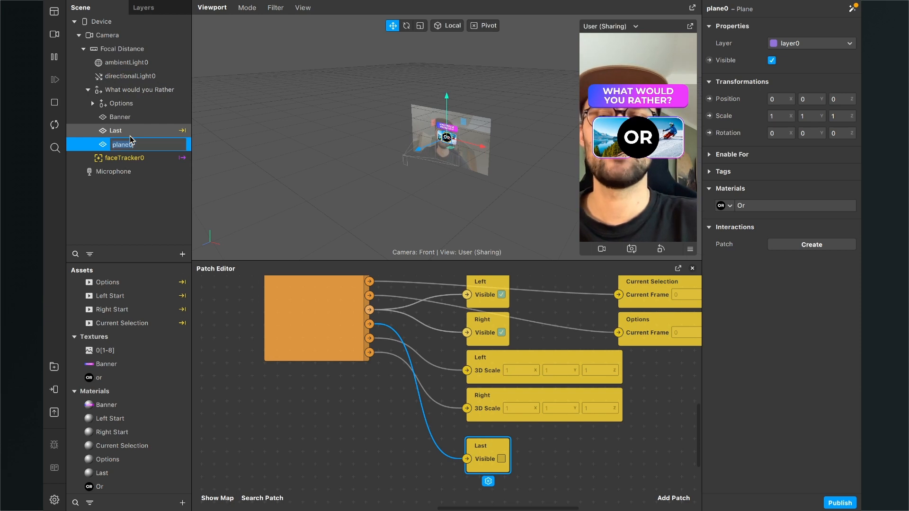
type("OR")
key("Return")
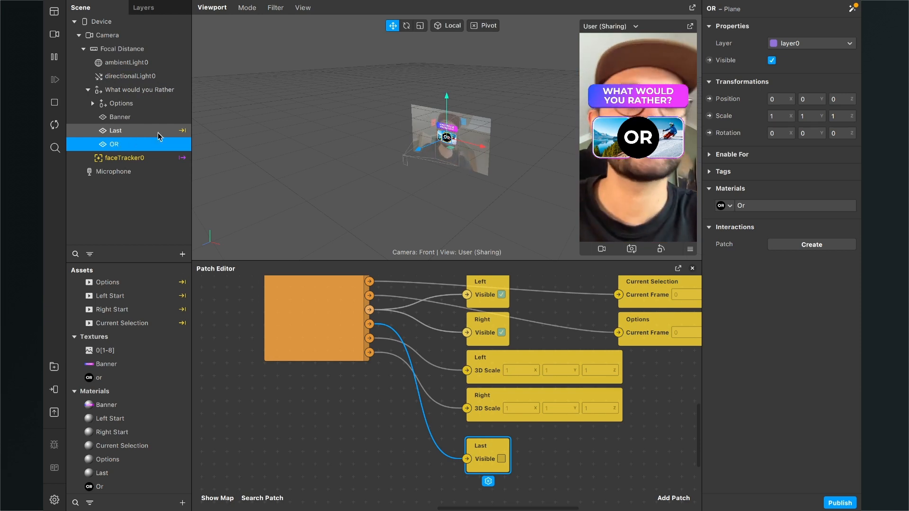
- Set the OR plane's X and Y scale to 0,3
left_click(779, 116)
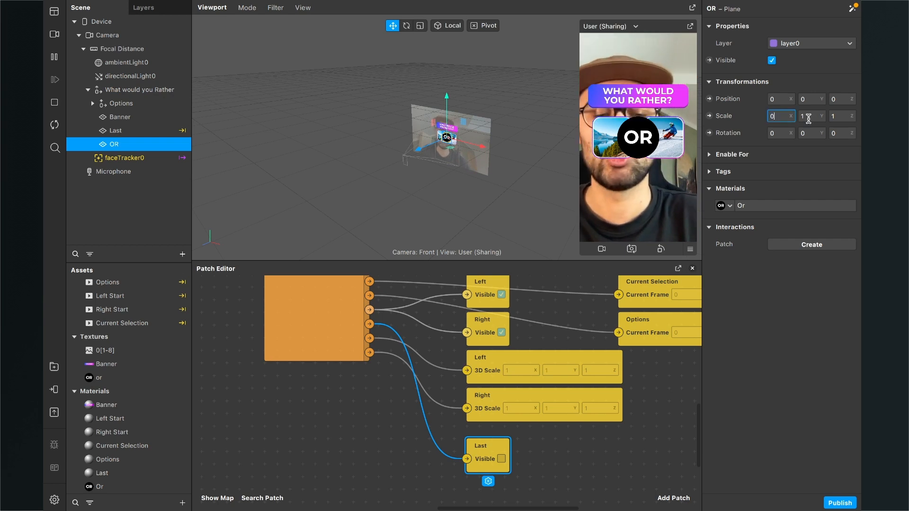
type("0,3")
key("Return")
left_click(809, 116)
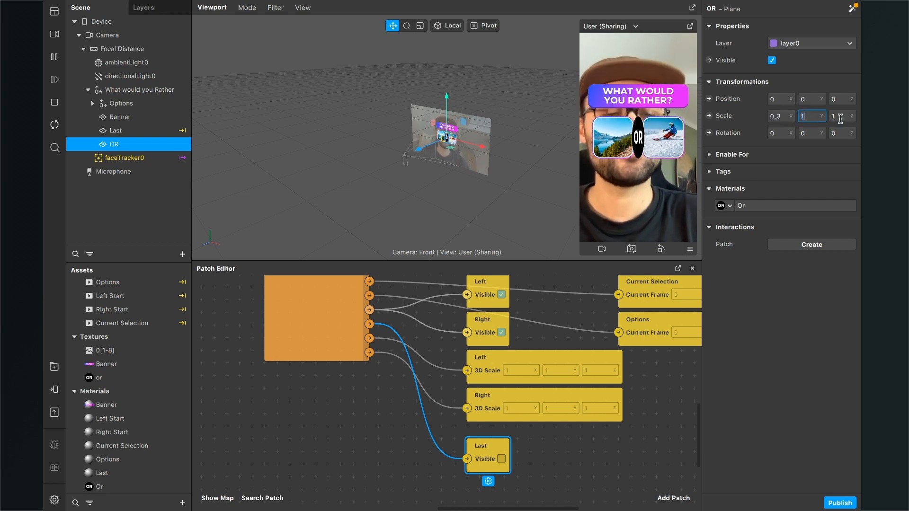
type("0,3")
key("Return")
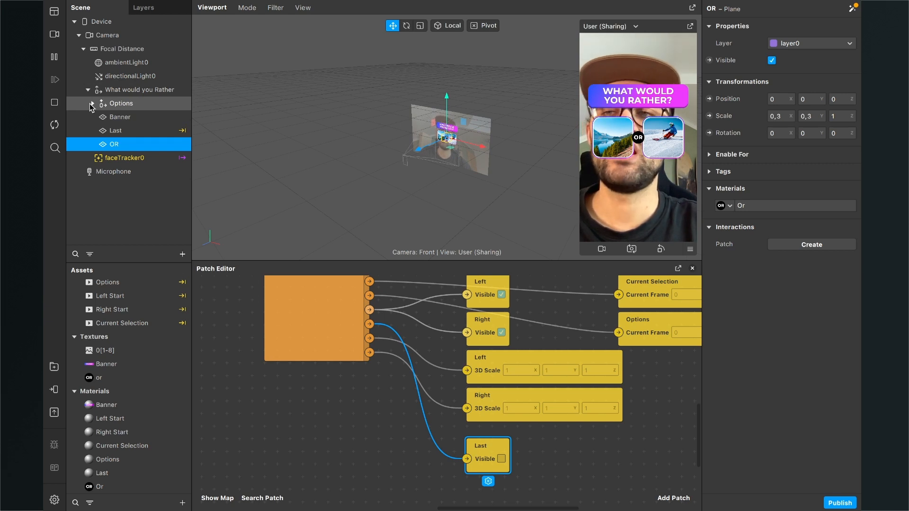
left_click(115, 105)
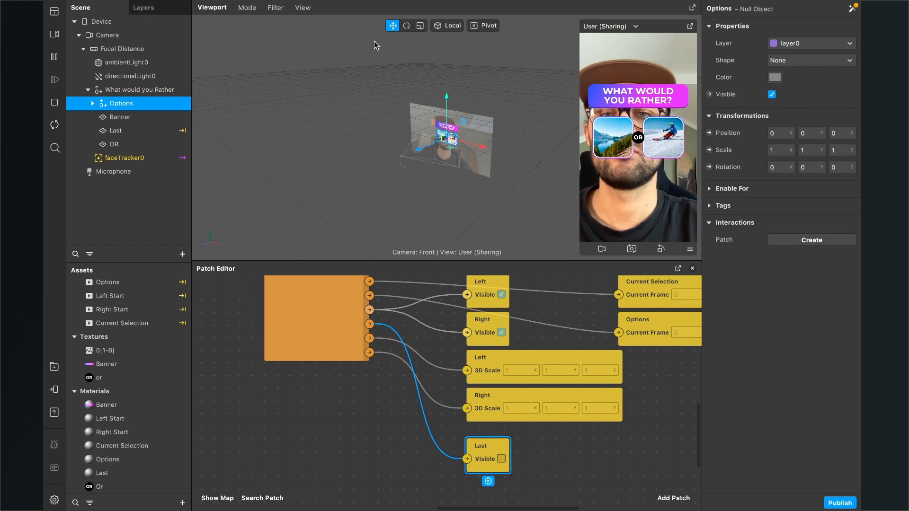
left_click_drag(447, 99, 447, 106)
key("ctrl+z")
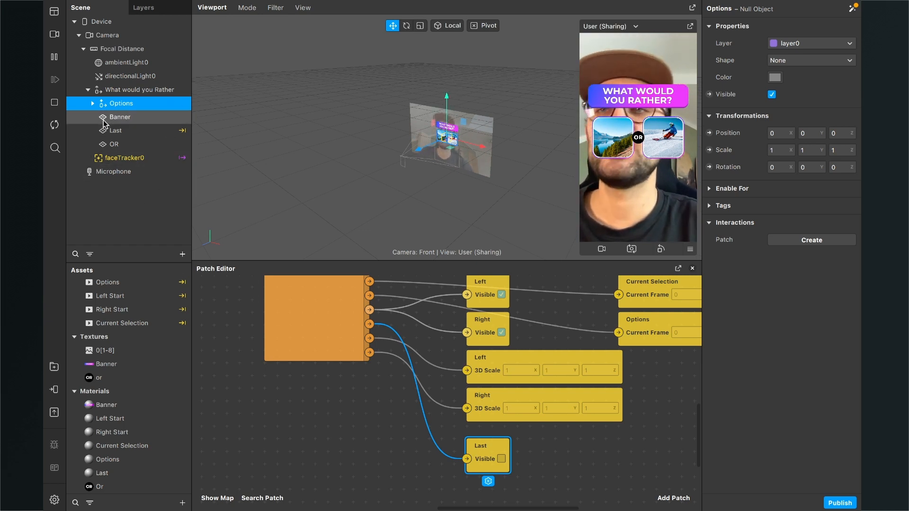
- Collapse the What would you Rather null object, nest it under faceTracker0 and restart the effect preview
left_click(88, 90)
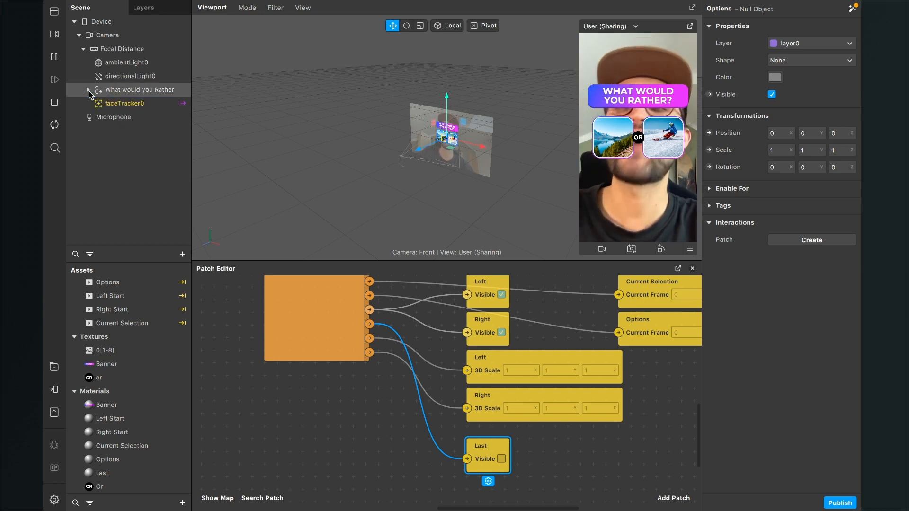
left_click(126, 92)
left_click_drag(125, 93, 123, 105)
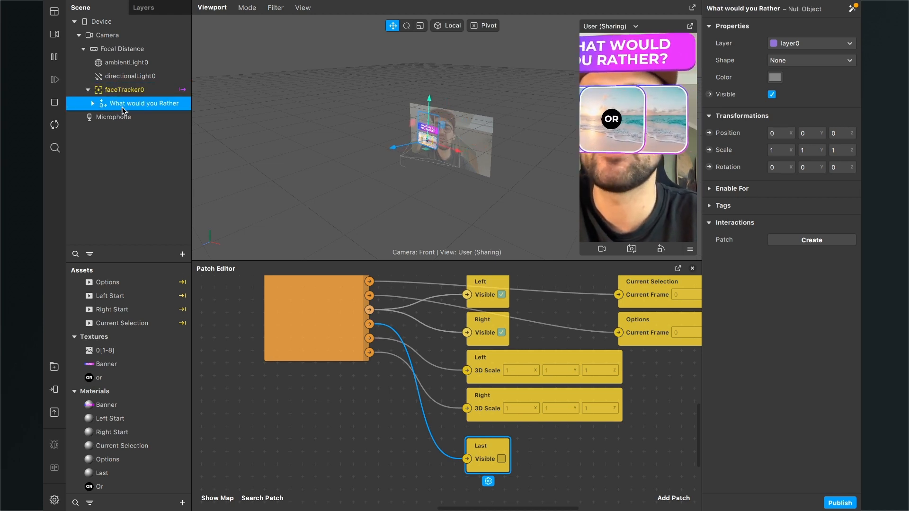
left_click(55, 125)
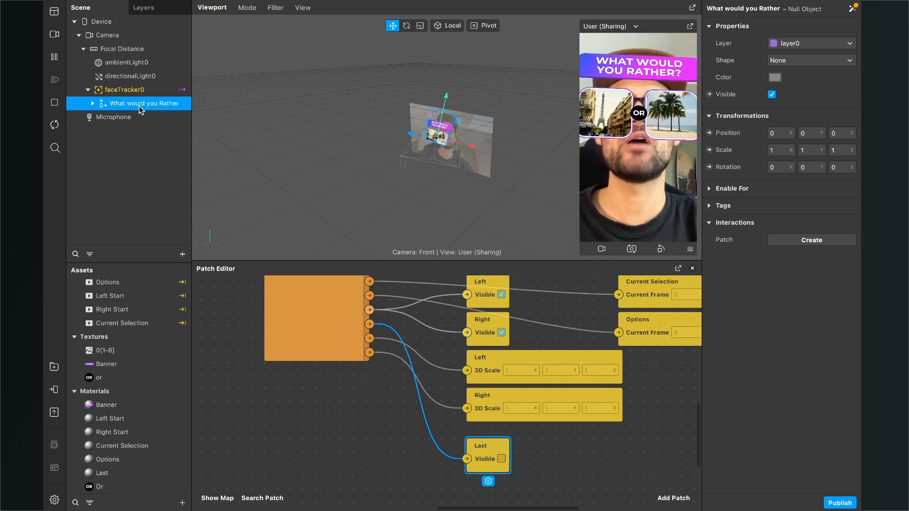
- Set the What would you Rather null object's Y position to 0,12
left_click(805, 133)
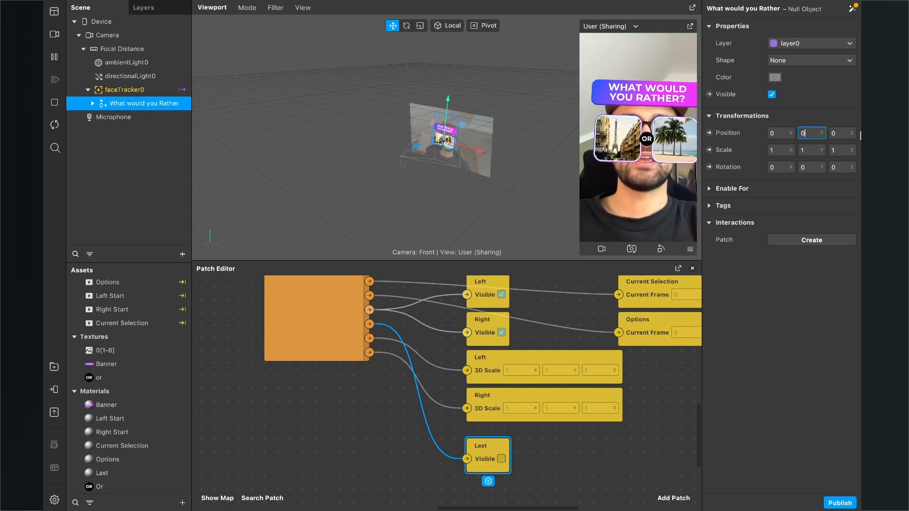
type(",12")
key("Return")
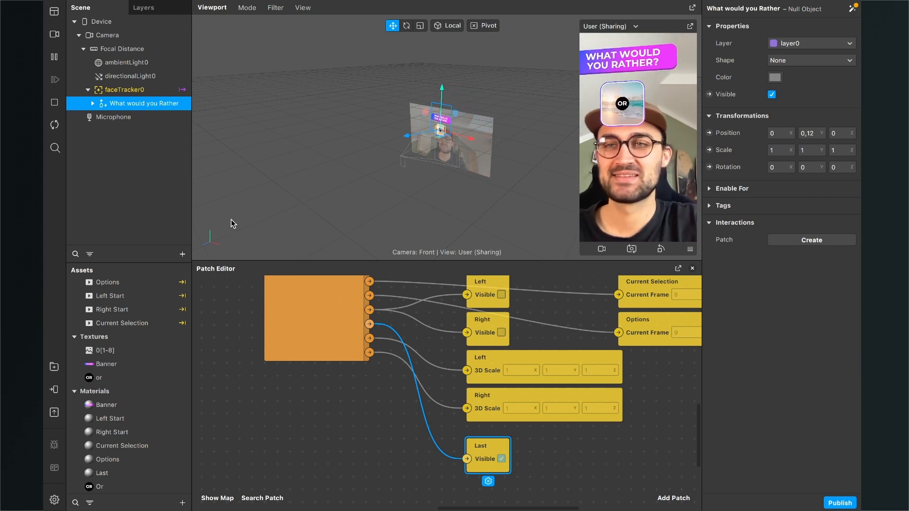
- Create a Visible patch for the OR plane and place it beside the Last Visible patch
left_click(93, 103)
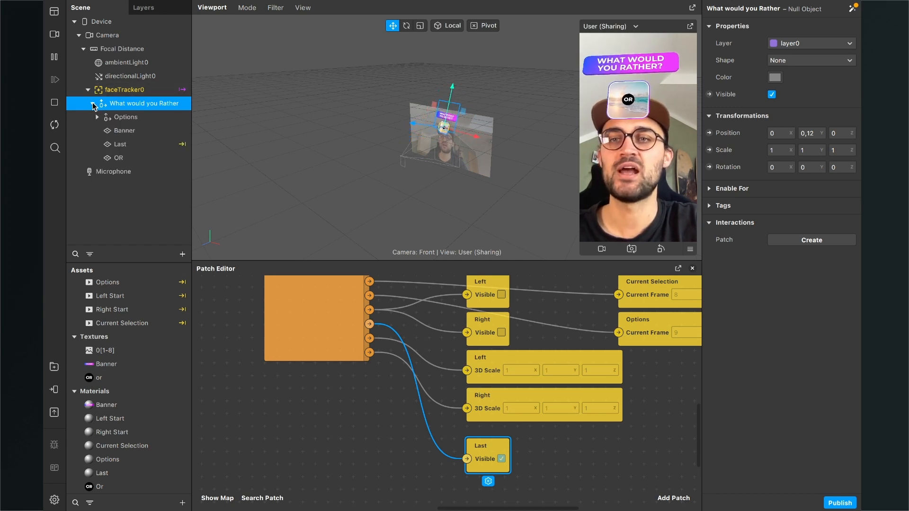
left_click(119, 158)
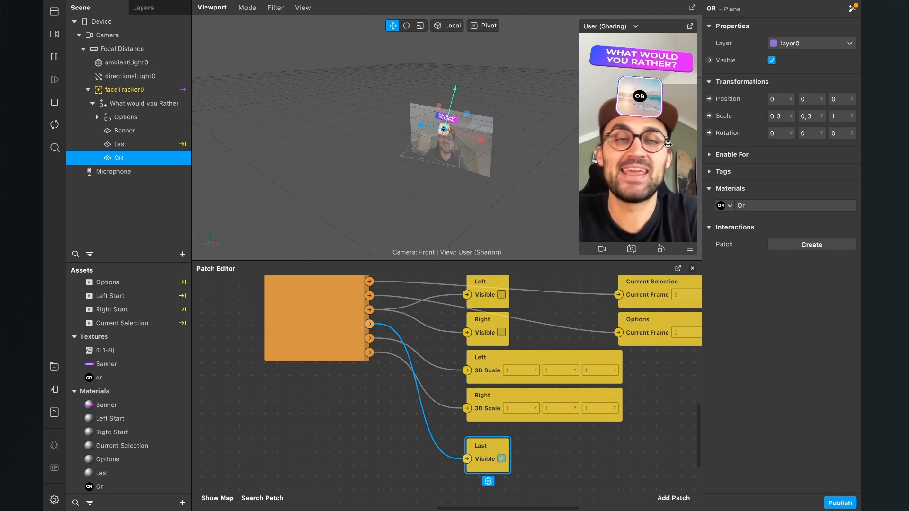
left_click(710, 60)
left_click_drag(490, 426, 614, 469)
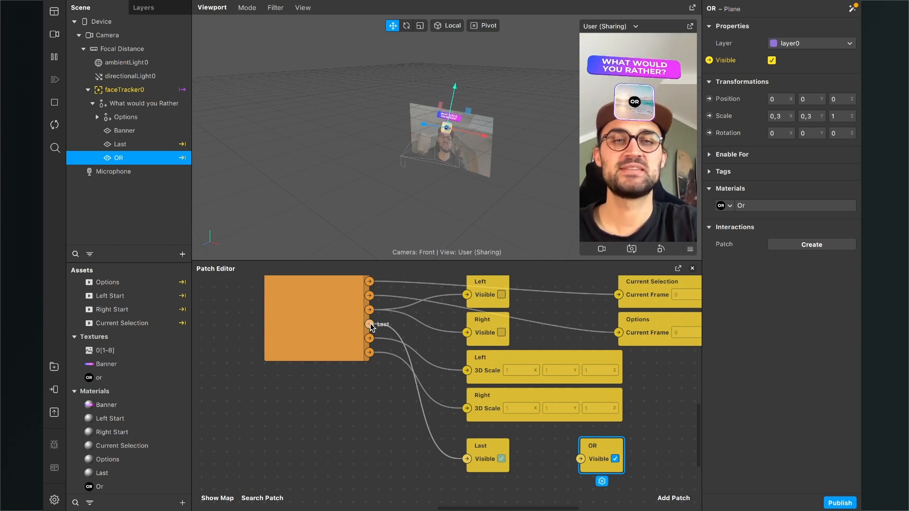
- Route the logic patch's Last output through a new Not patch into the OR Visible patch, and restart the effect preview
left_click(678, 495)
type("no")
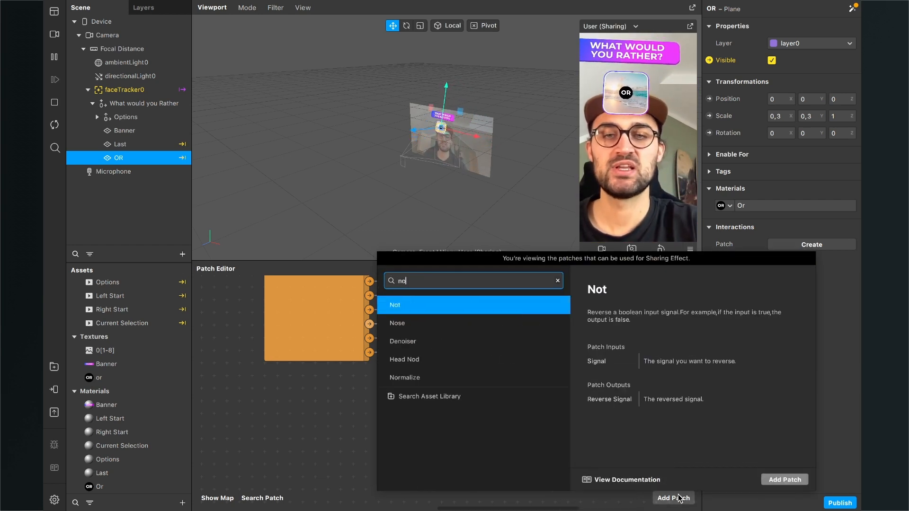
key("Return")
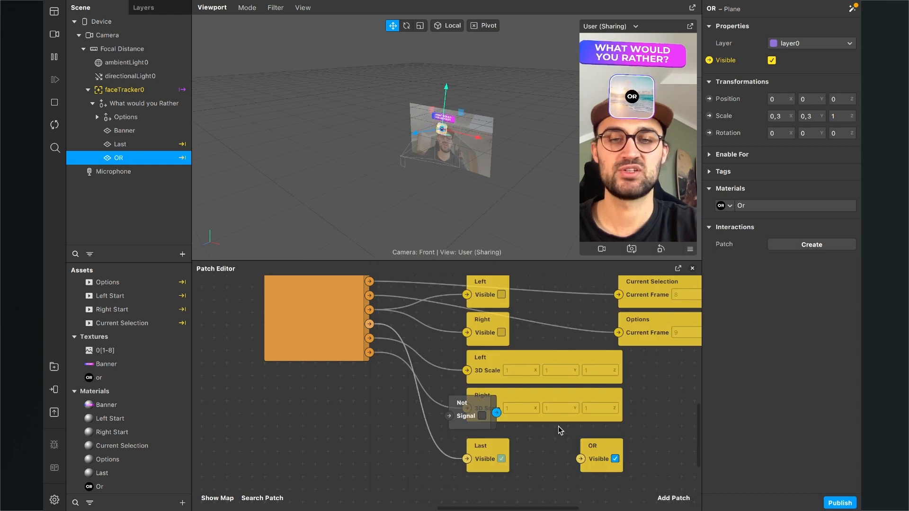
left_click_drag(472, 411, 399, 453)
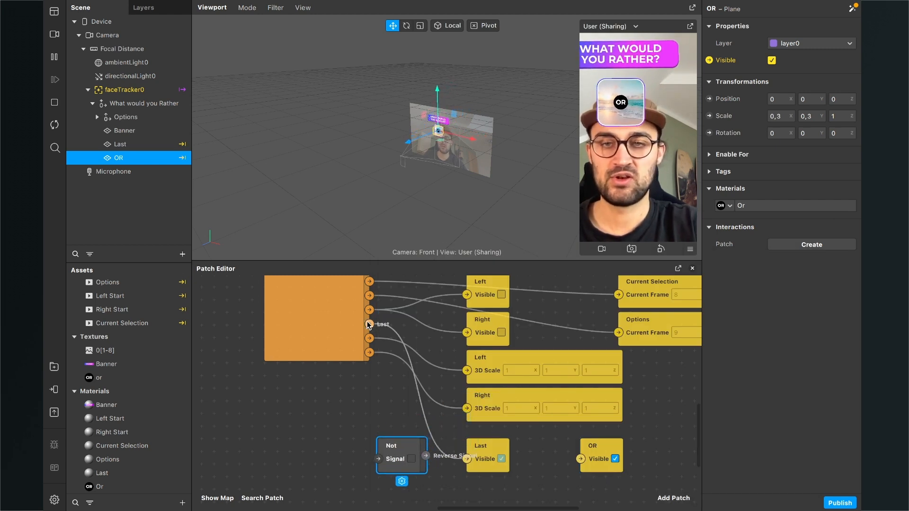
left_click_drag(369, 325, 484, 493)
scroll(485, 493, "down", 3)
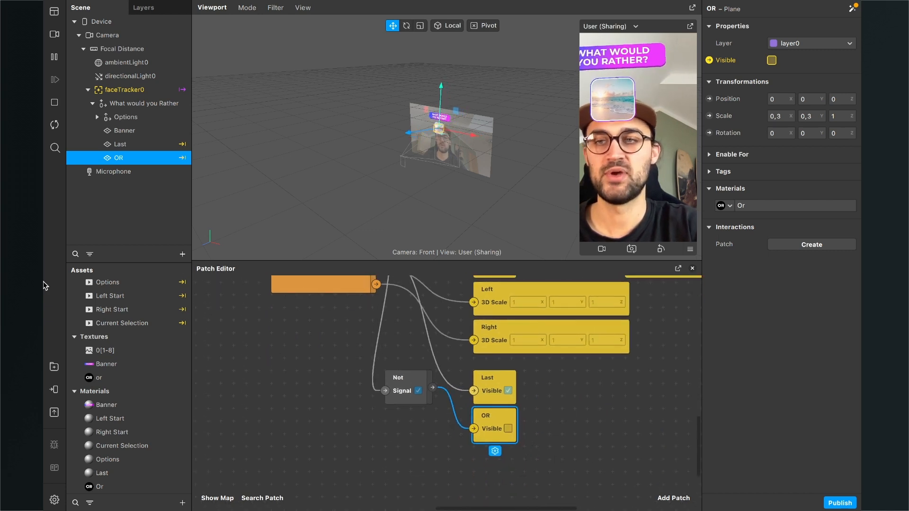
left_click(55, 126)
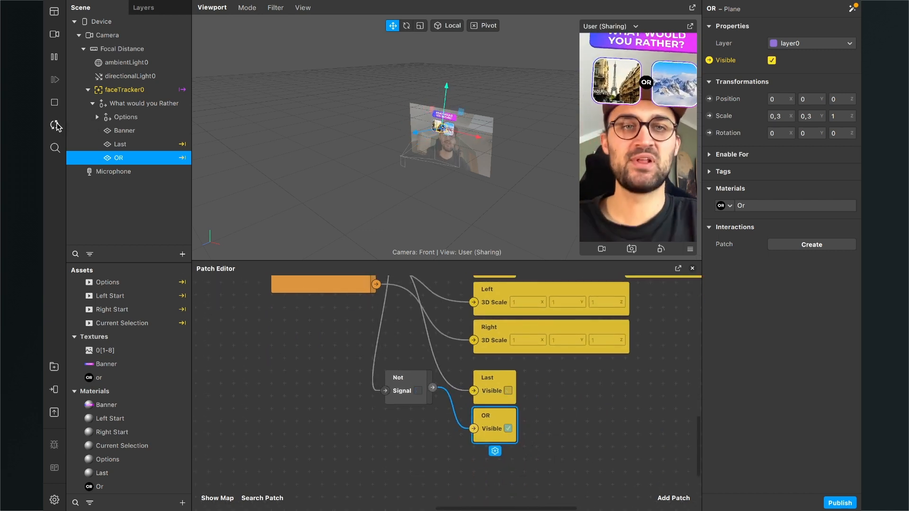